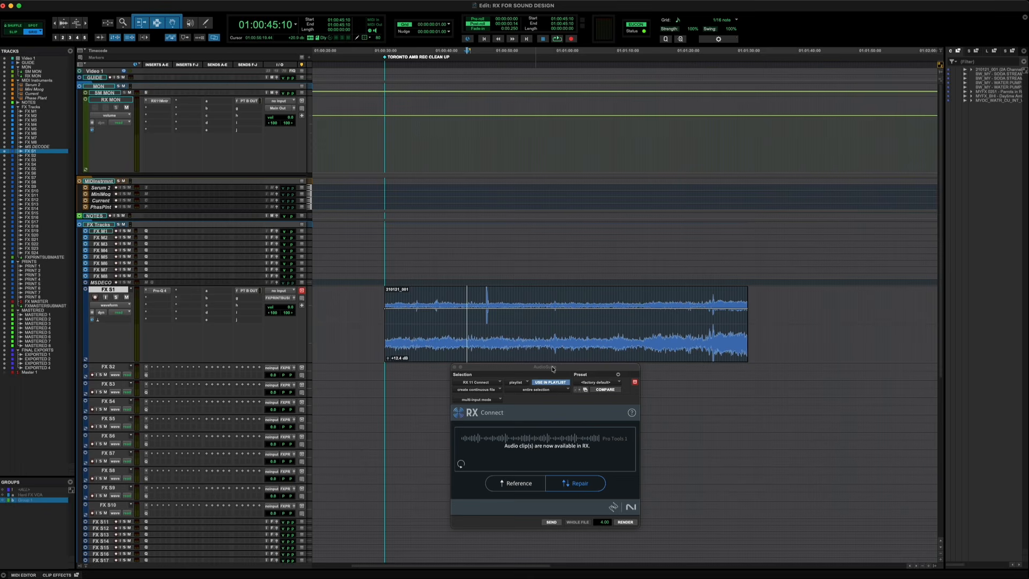
# Send the selected ambience clip on track FX S1 to the RX editor through RX Connect for repair.
pyautogui.moveTo(553, 369); pyautogui.dragTo(548, 372)
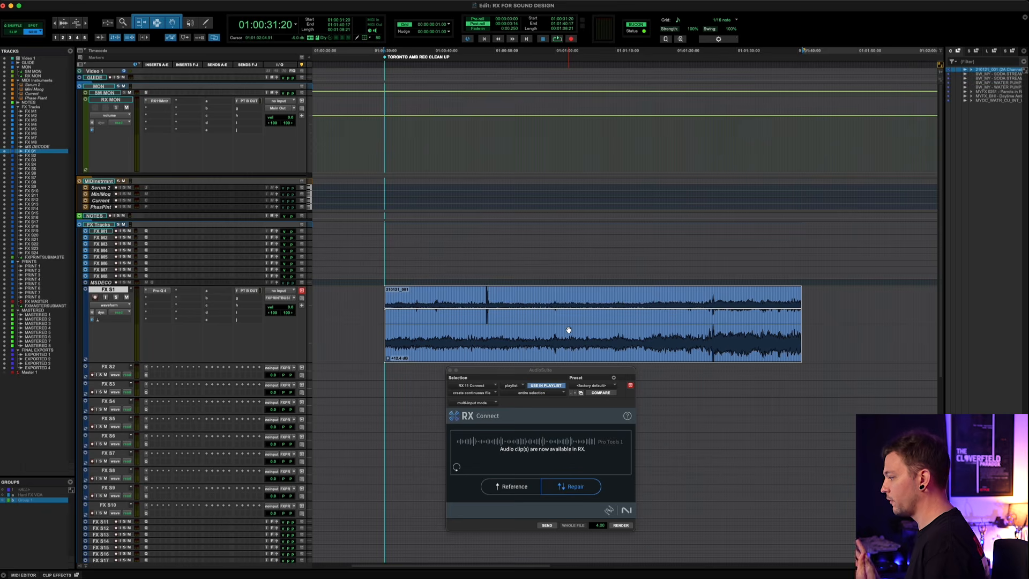
pyautogui.click(547, 525)
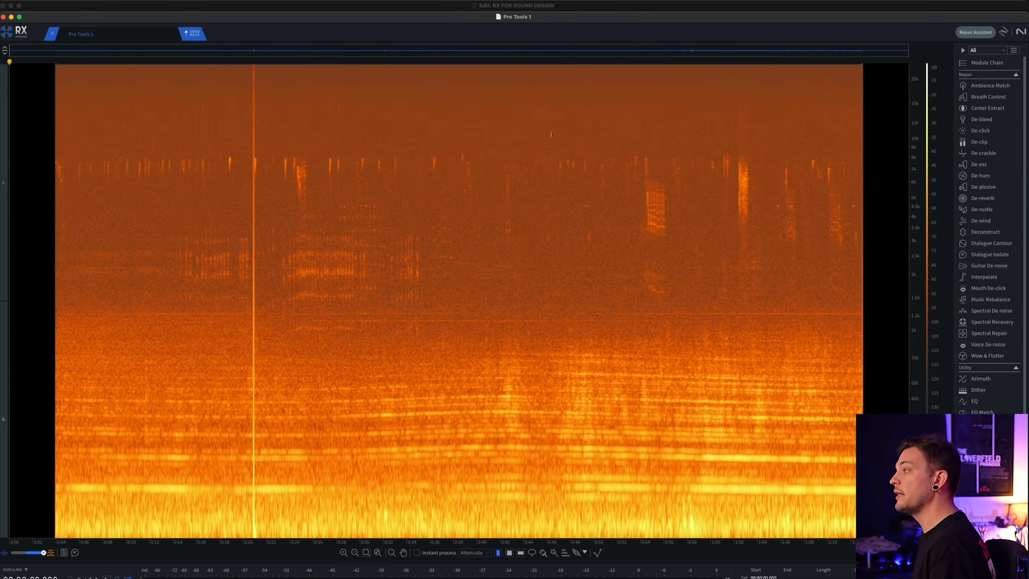
pyautogui.press('super+Tab')
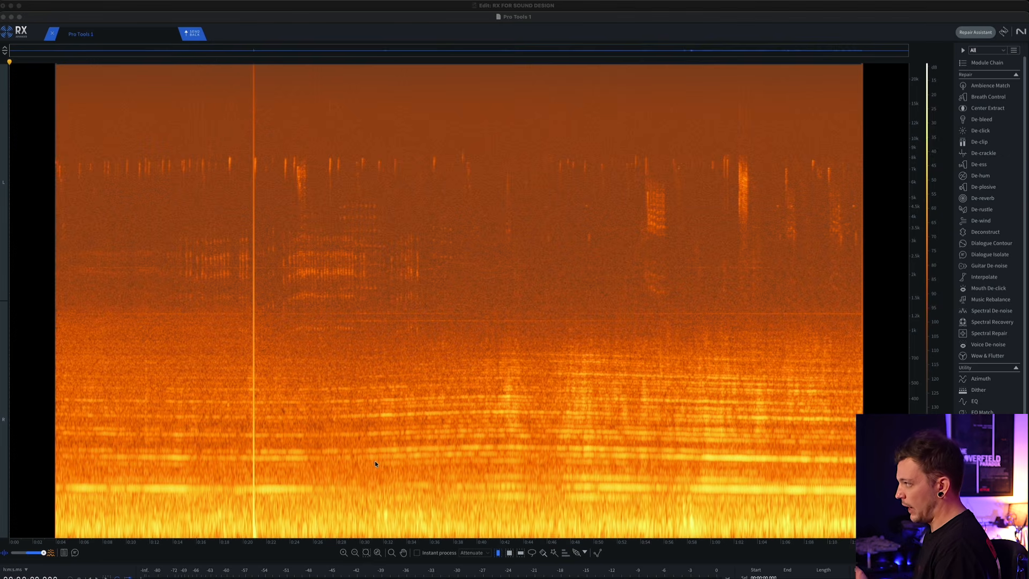
# Play back the recording from about 17 s through the loud vertical click.
pyautogui.click(169, 260)
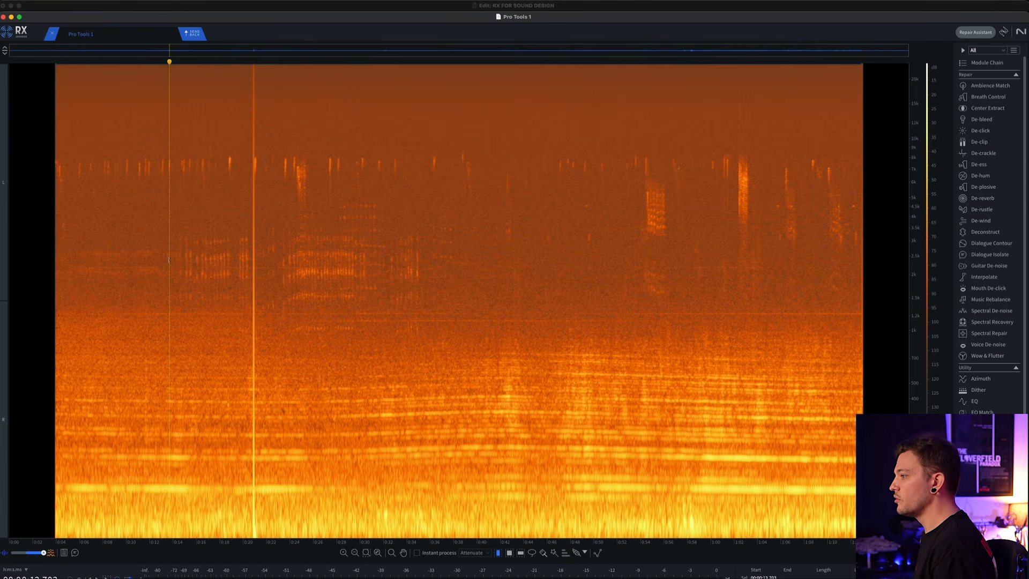
pyautogui.click(213, 209)
pyautogui.press('space')
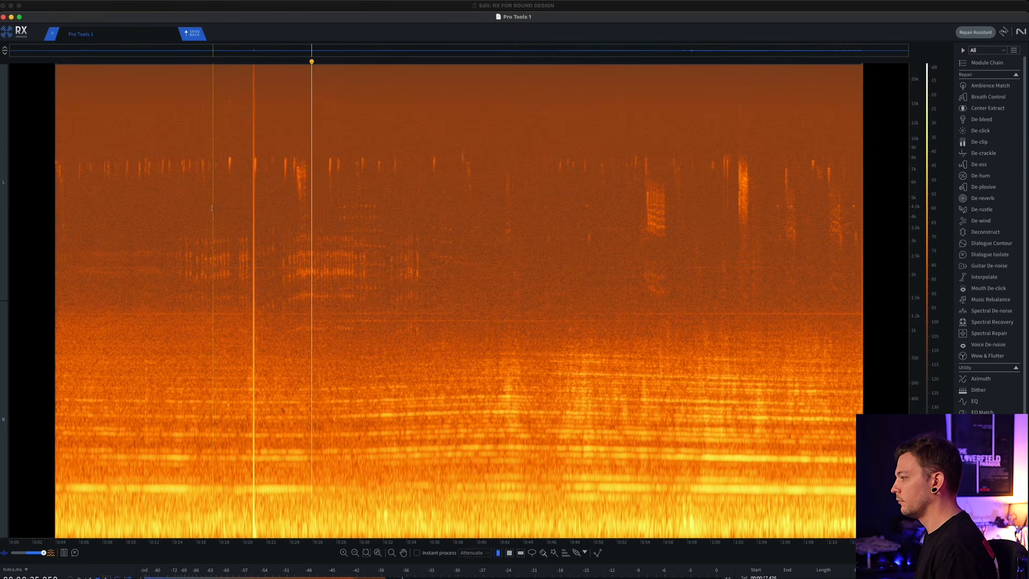
pyautogui.press('space')
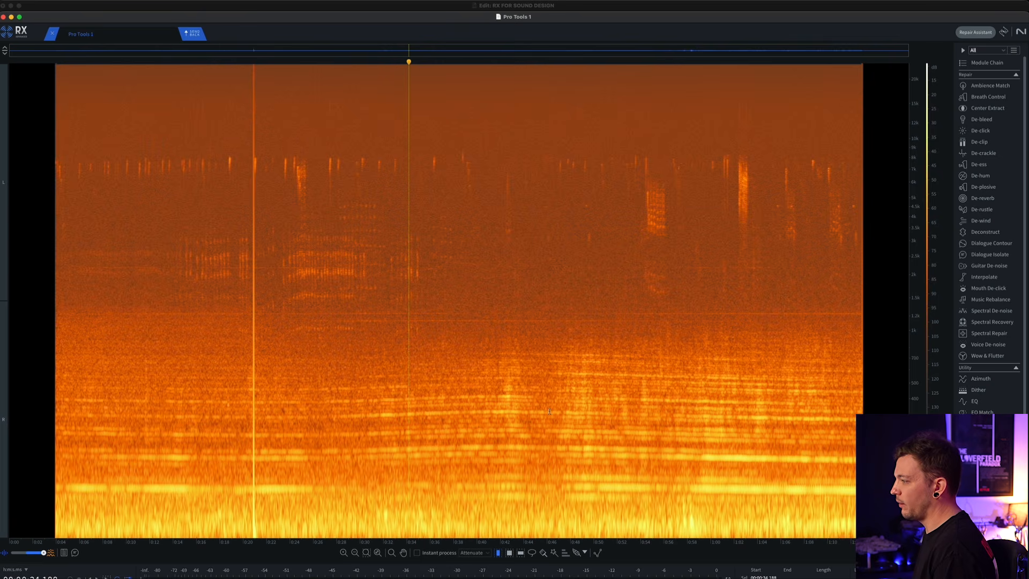
# Select a time range about 5.3 s long around the loud vertical click, starting near 20 s.
pyautogui.moveTo(246, 236); pyautogui.dragTo(262, 225)
pyautogui.click(274, 230)
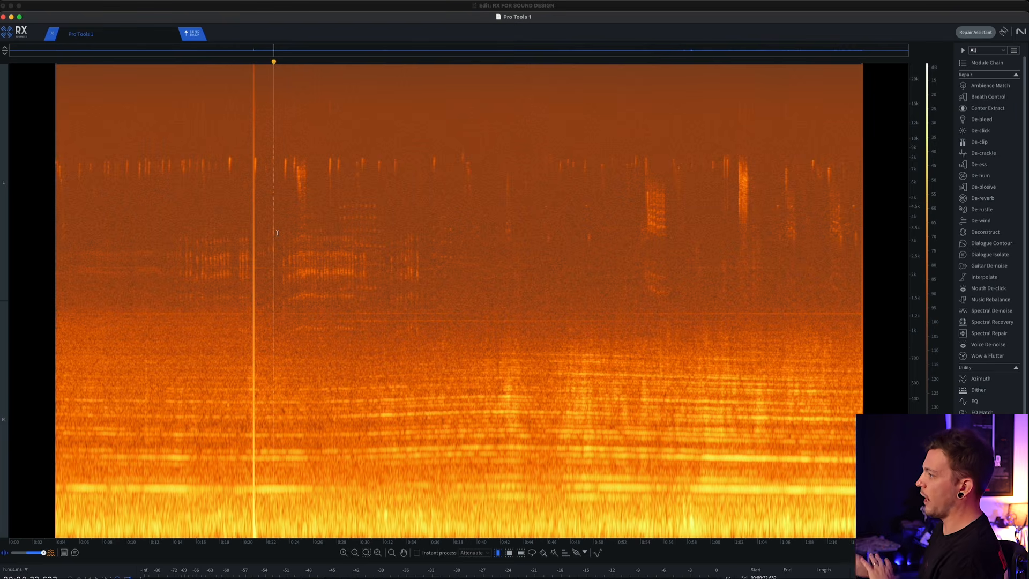
pyautogui.moveTo(242, 241); pyautogui.dragTo(304, 244)
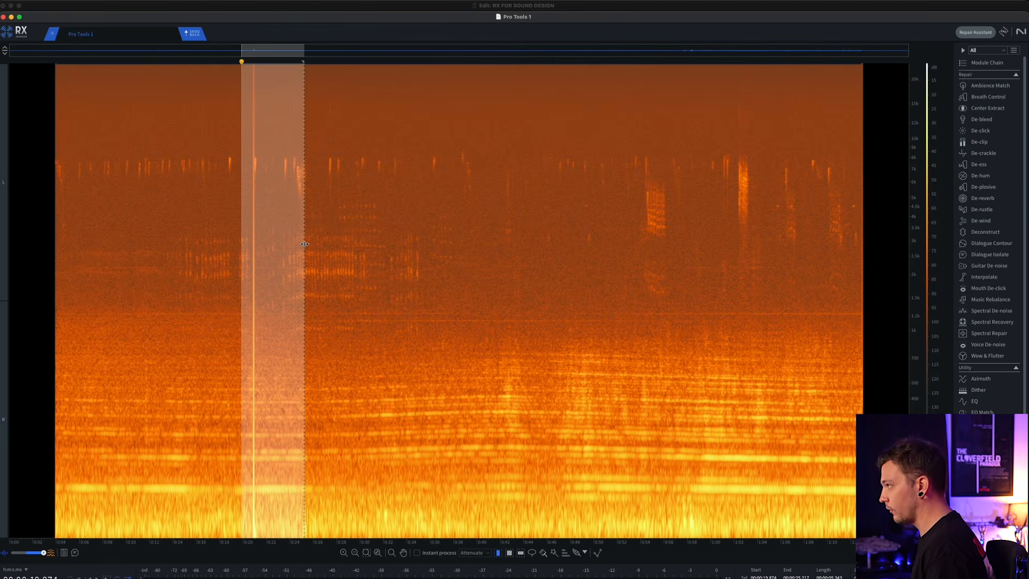
# Play back the passage around the loud click, starting from about 18.5 s.
pyautogui.click(248, 263)
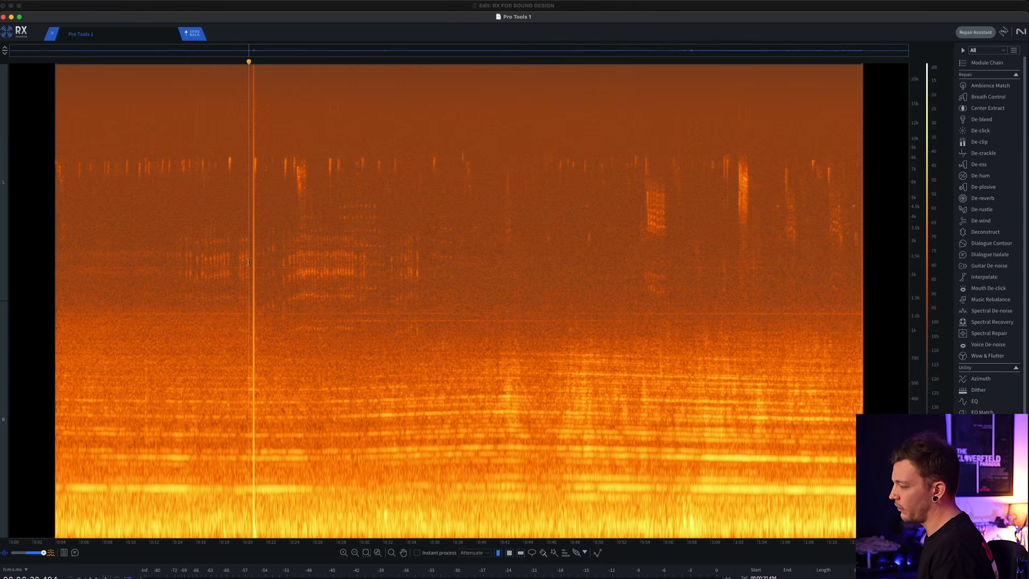
pyautogui.scroll(5, 248, 263)
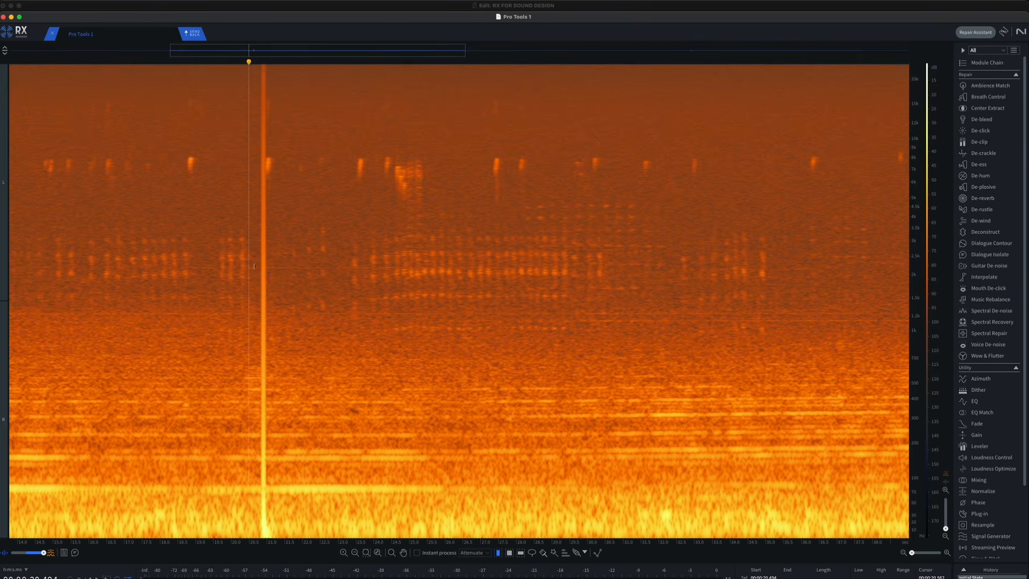
pyautogui.click(179, 245)
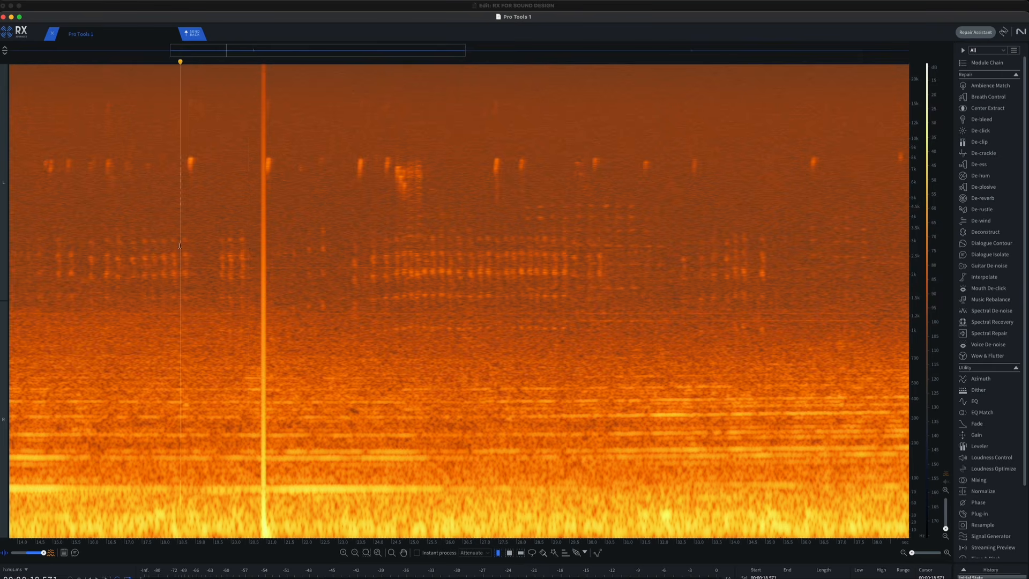
pyautogui.press('space')
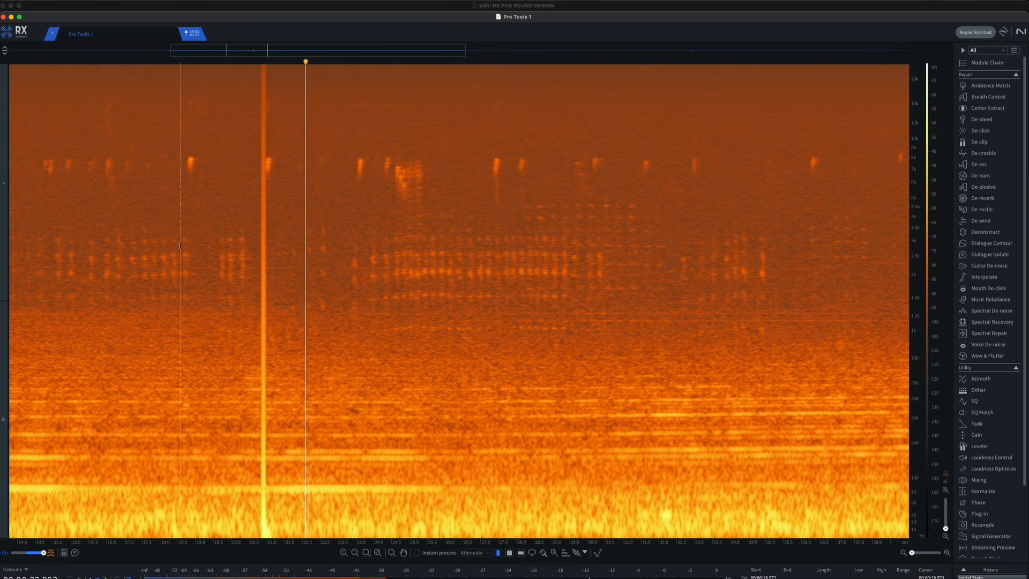
pyautogui.press('space')
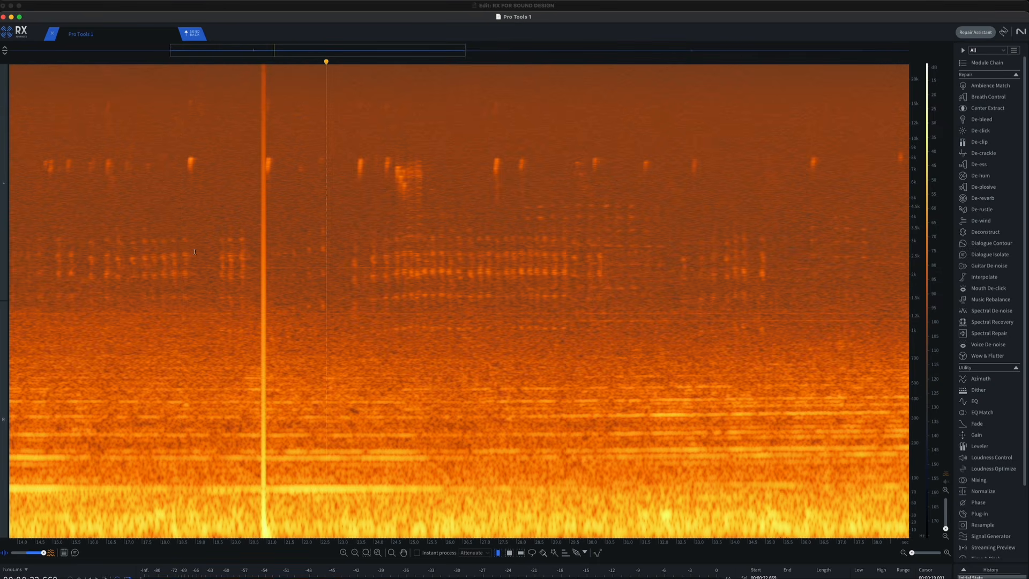
# Mark time ranges over the loud click, finishing with a range about 1.6 s long just after it.
pyautogui.moveTo(235, 242); pyautogui.dragTo(290, 261)
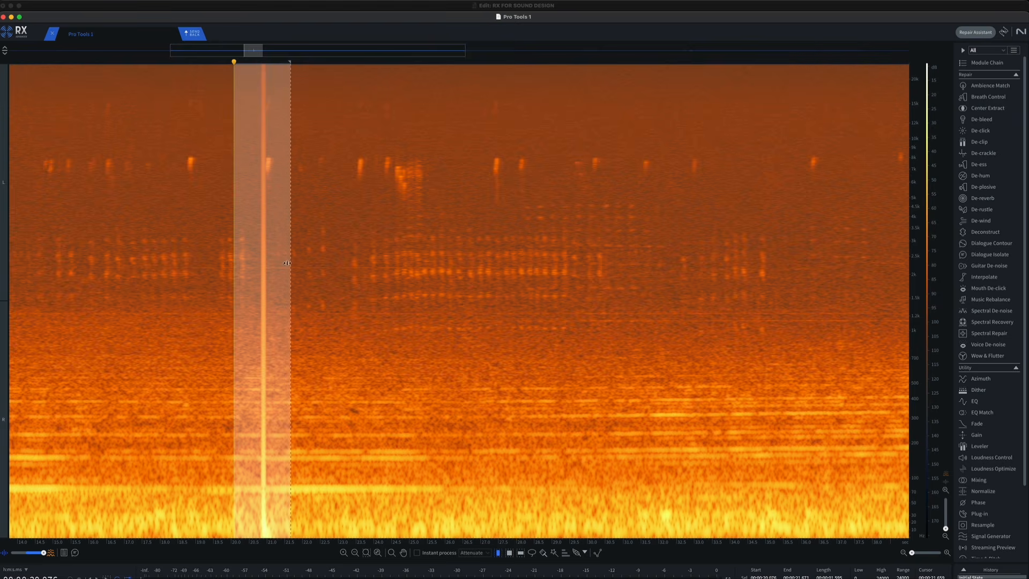
pyautogui.click(220, 205)
pyautogui.moveTo(216, 206); pyautogui.dragTo(289, 184)
pyautogui.click(276, 210)
pyautogui.scroll(5, 276, 210)
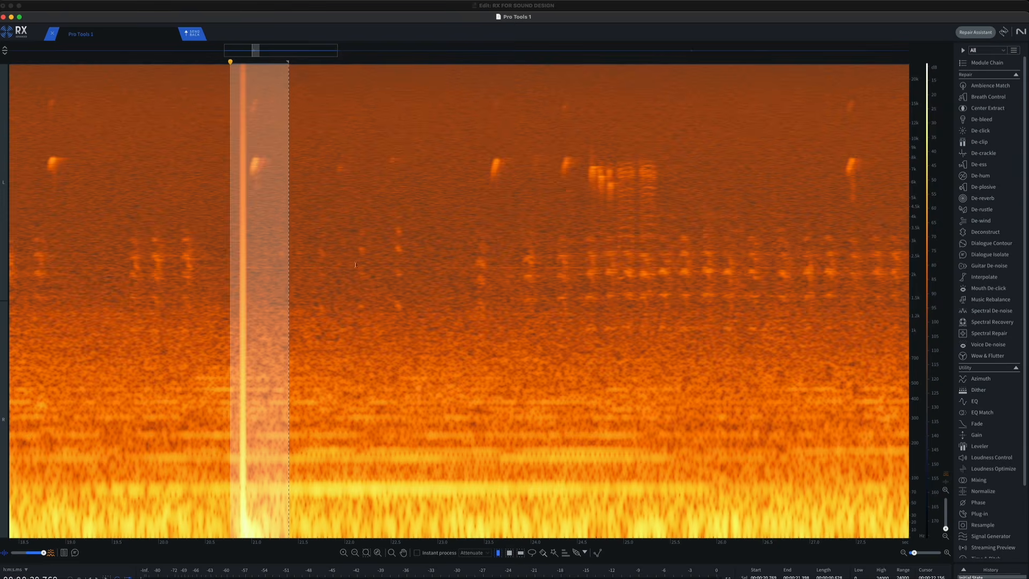
pyautogui.moveTo(306, 260); pyautogui.dragTo(458, 258)
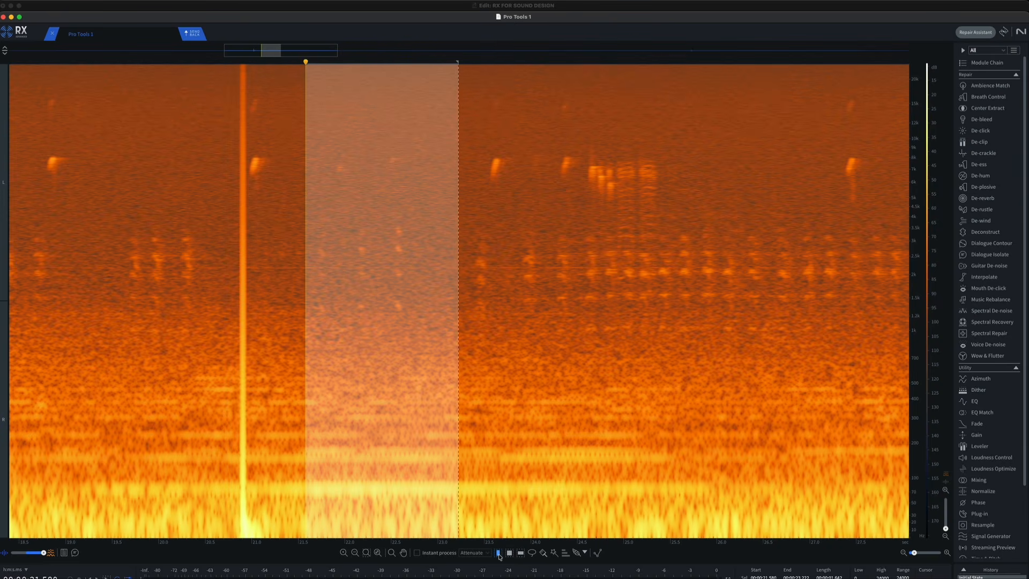
# Mark a wide frequency band across the whole recording with the Frequency selection, from the high range down to the low mids.
pyautogui.click(520, 553)
pyautogui.moveTo(503, 225); pyautogui.dragTo(498, 352)
pyautogui.moveTo(493, 166); pyautogui.dragTo(490, 373)
pyautogui.moveTo(485, 125); pyautogui.dragTo(485, 373)
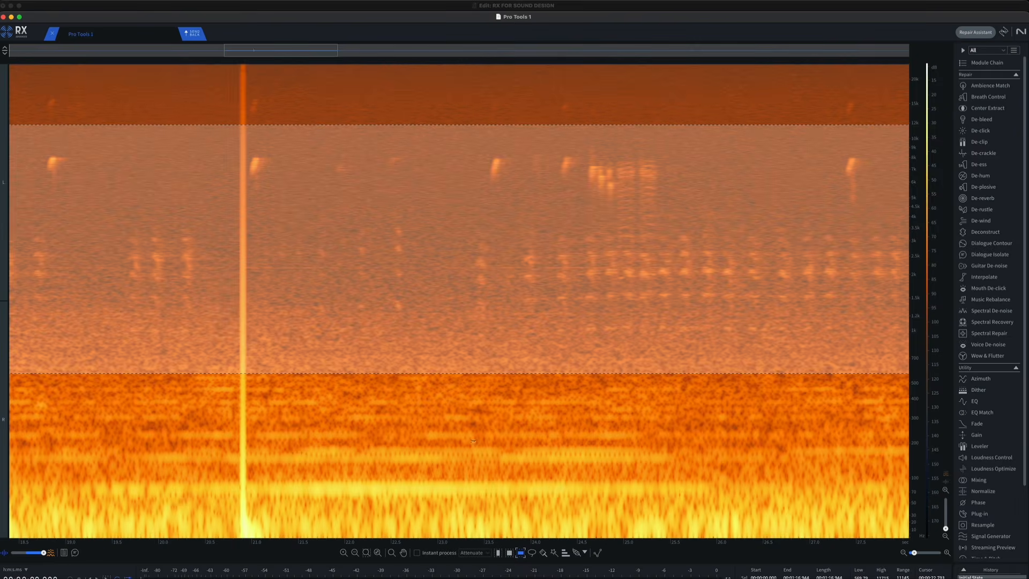
# Outline time-frequency rectangles on the spectrogram, finishing with one about 6.8 s wide across the click and the chirps.
pyautogui.click(512, 553)
pyautogui.moveTo(227, 104); pyautogui.dragTo(463, 363)
pyautogui.moveTo(513, 256); pyautogui.dragTo(705, 384)
pyautogui.moveTo(583, 149); pyautogui.dragTo(794, 339)
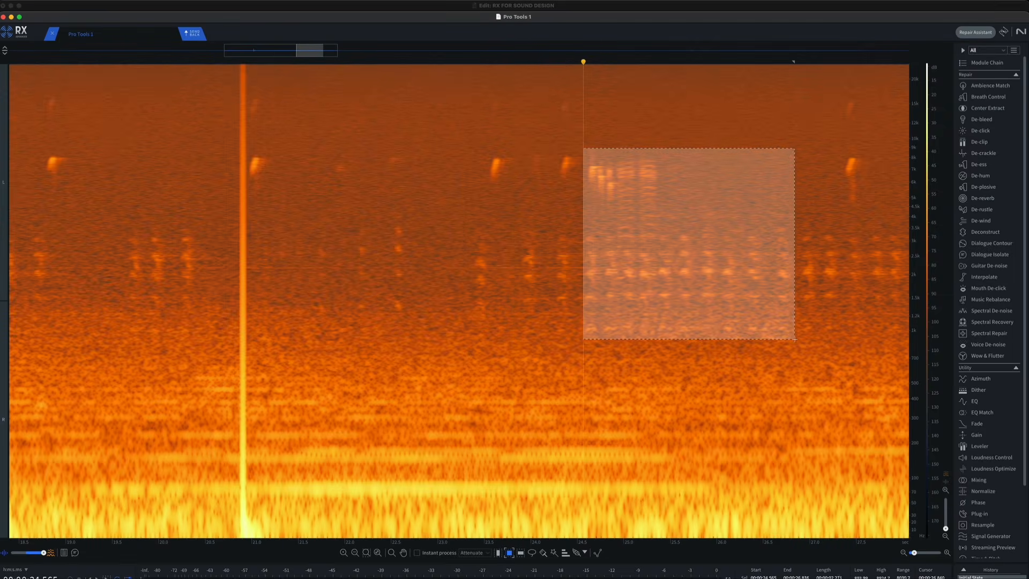
pyautogui.moveTo(153, 127); pyautogui.dragTo(786, 343)
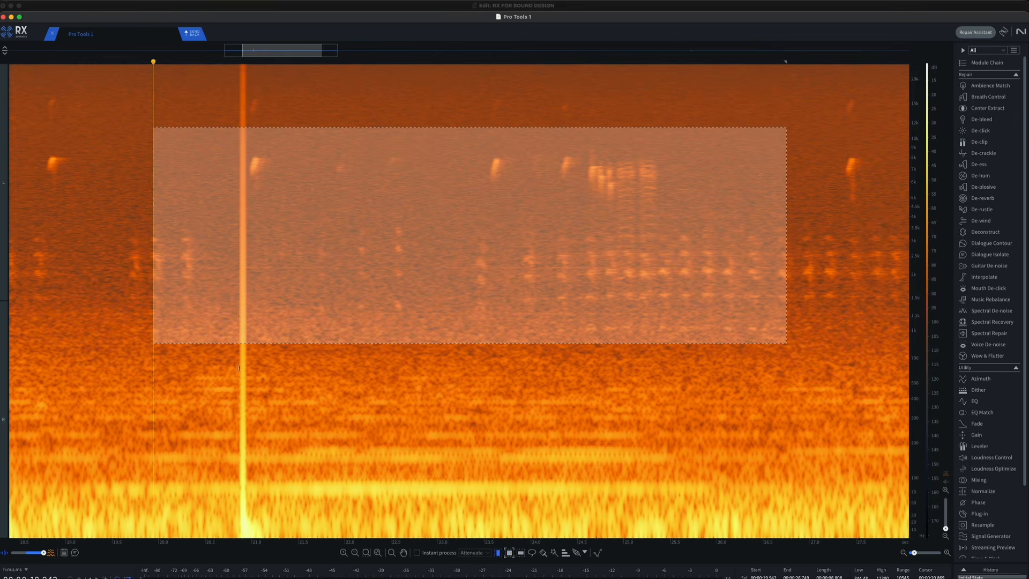
# Mark a time range about 3 s long across the click, and a frequency band from about 840 Hz to 3.5 kHz.
pyautogui.press('f')
pyautogui.click(497, 552)
pyautogui.moveTo(193, 337); pyautogui.dragTo(474, 337)
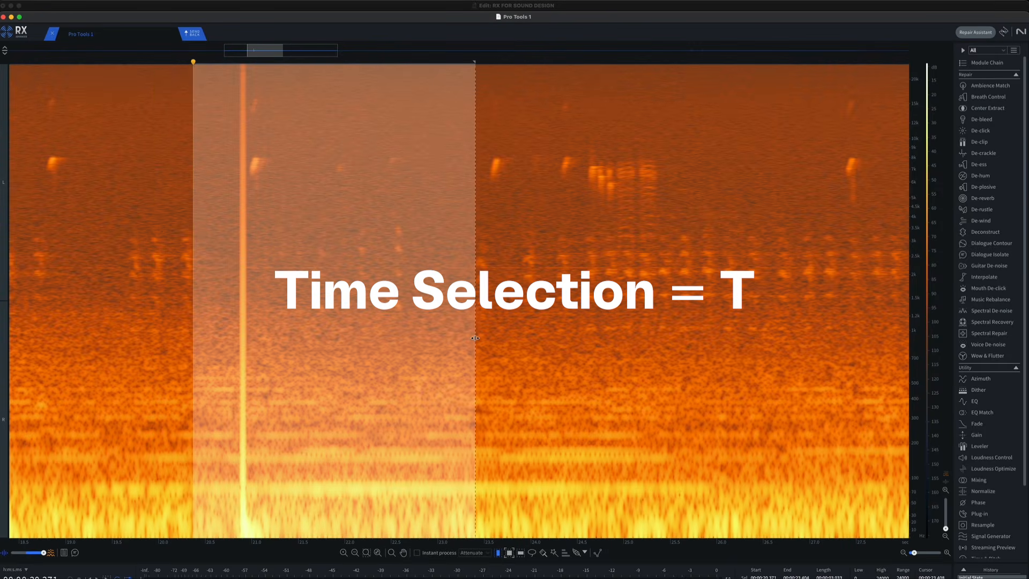
pyautogui.click(520, 553)
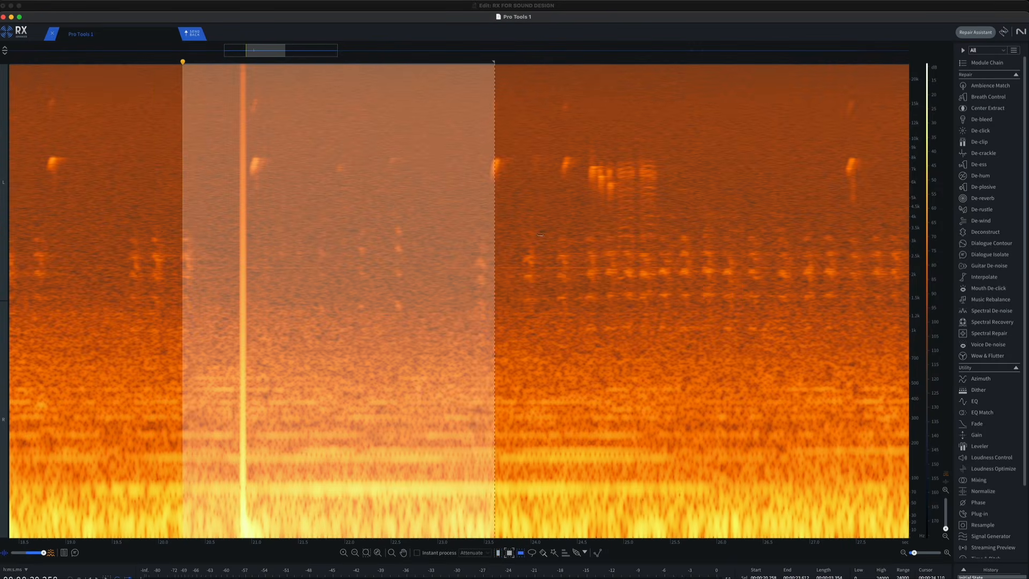
pyautogui.moveTo(543, 228); pyautogui.dragTo(543, 345)
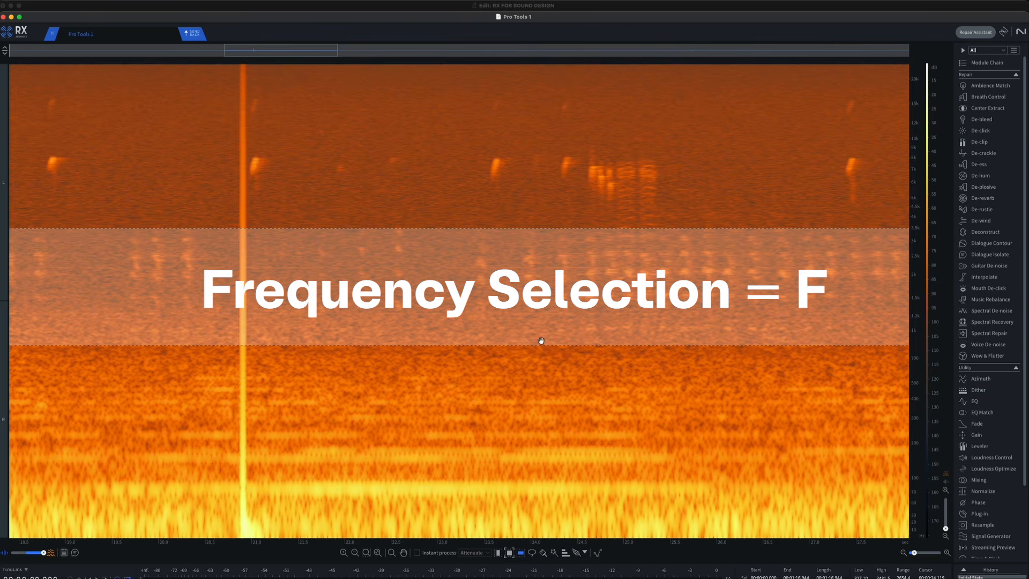
# Outline a time-frequency rectangle about 4.2 s wide after the click, and clear the selection.
pyautogui.press('r')
pyautogui.moveTo(257, 163); pyautogui.dragTo(649, 361)
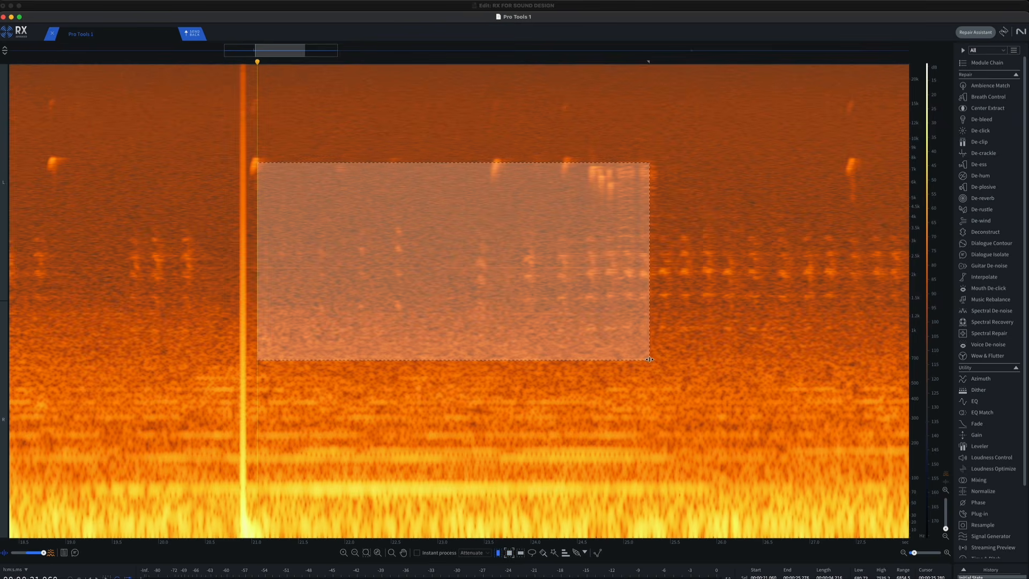
pyautogui.click(495, 179)
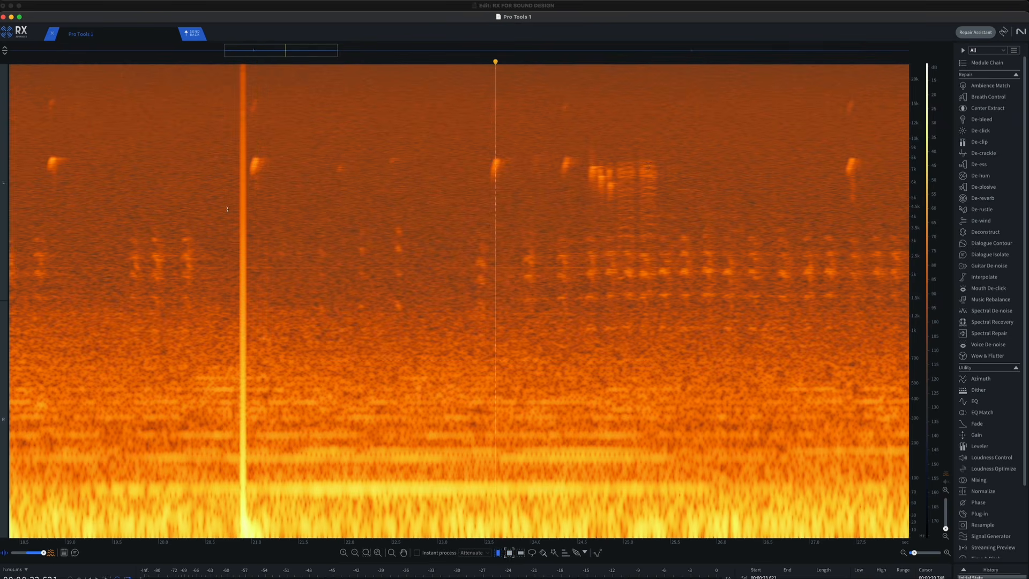
# Select about 0.5 s around the loud vertical click and render De-click on it with the Multi-band (random clicks) algorithm.
pyautogui.moveTo(227, 209); pyautogui.dragTo(277, 209)
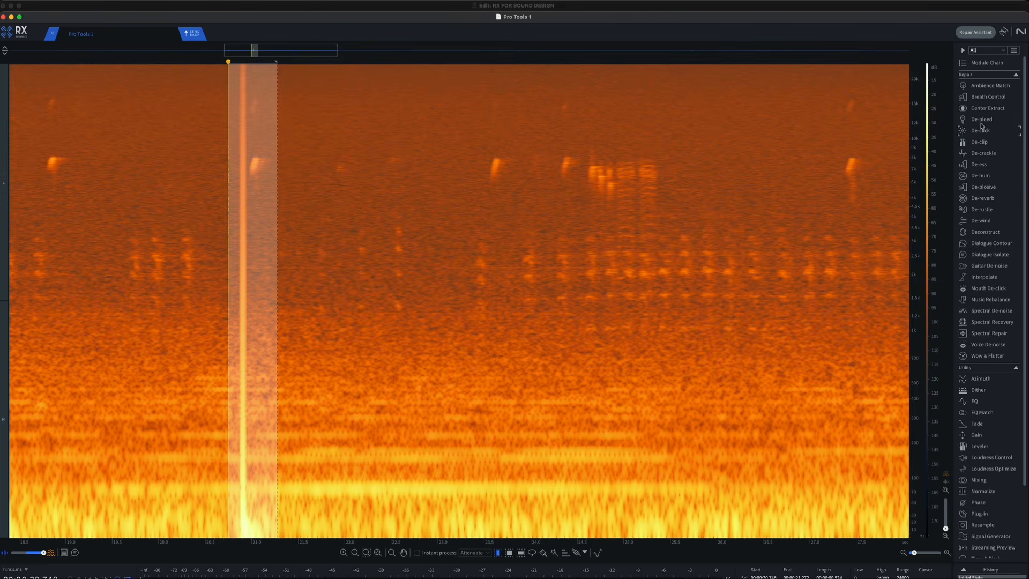
pyautogui.click(985, 131)
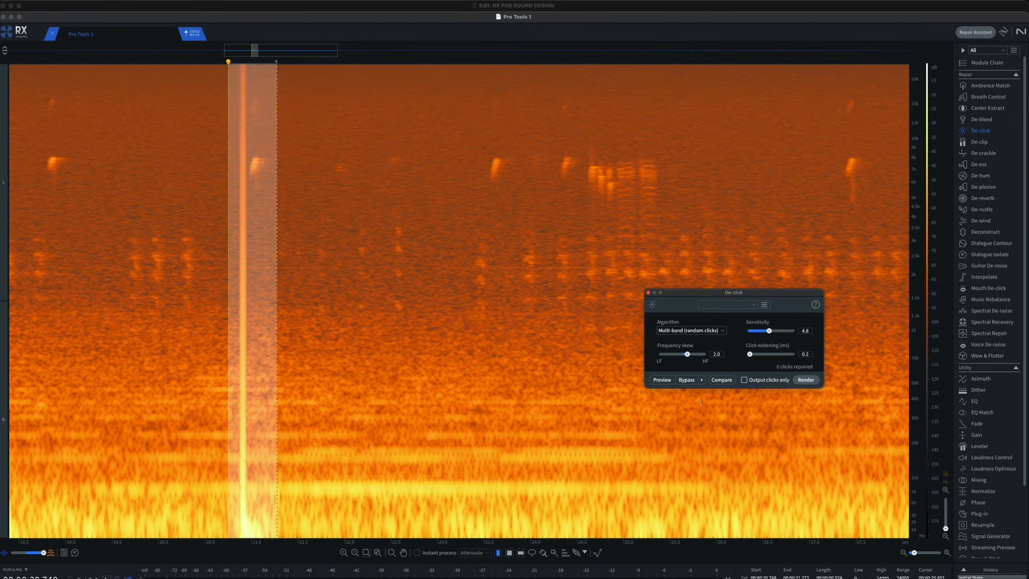
pyautogui.moveTo(775, 305); pyautogui.dragTo(604, 242)
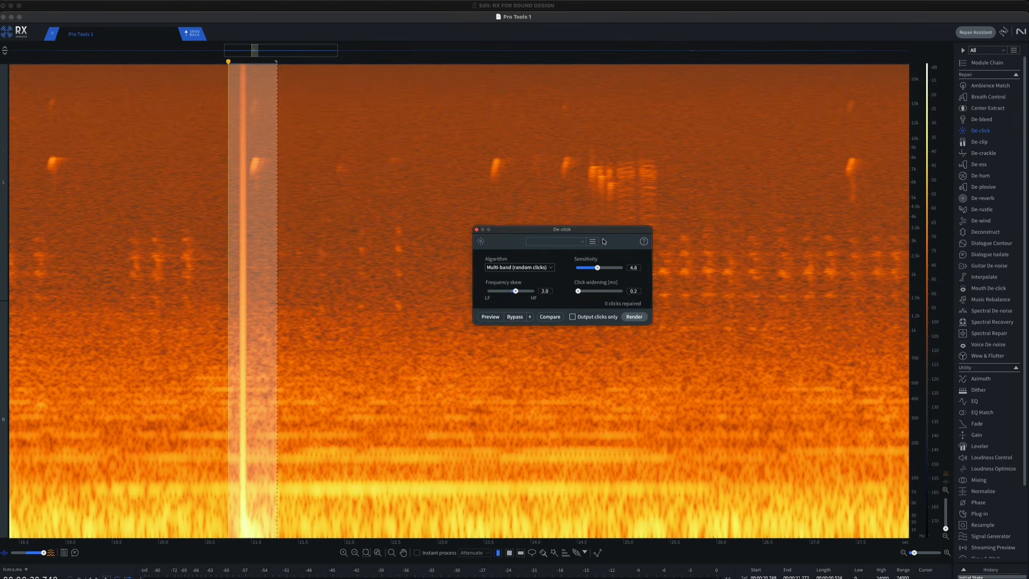
pyautogui.click(642, 318)
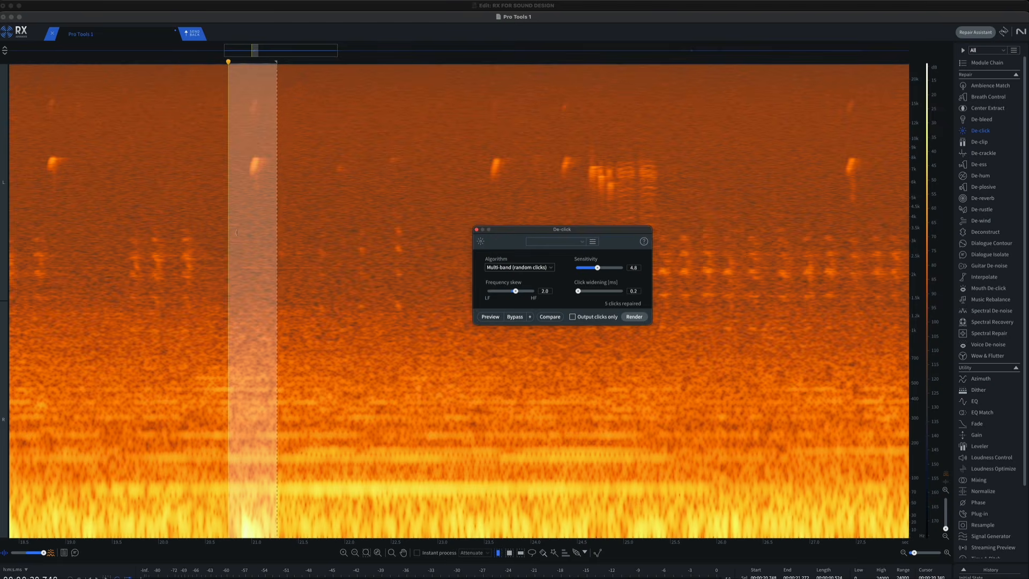
# Play back the de-clicked passage from about 19 s.
pyautogui.click(299, 217)
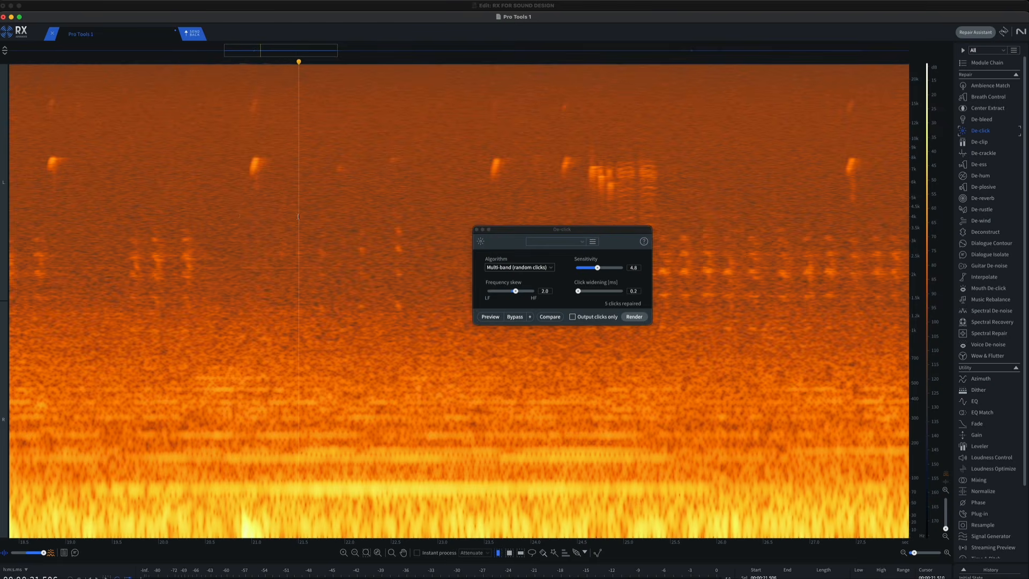
pyautogui.click(67, 218)
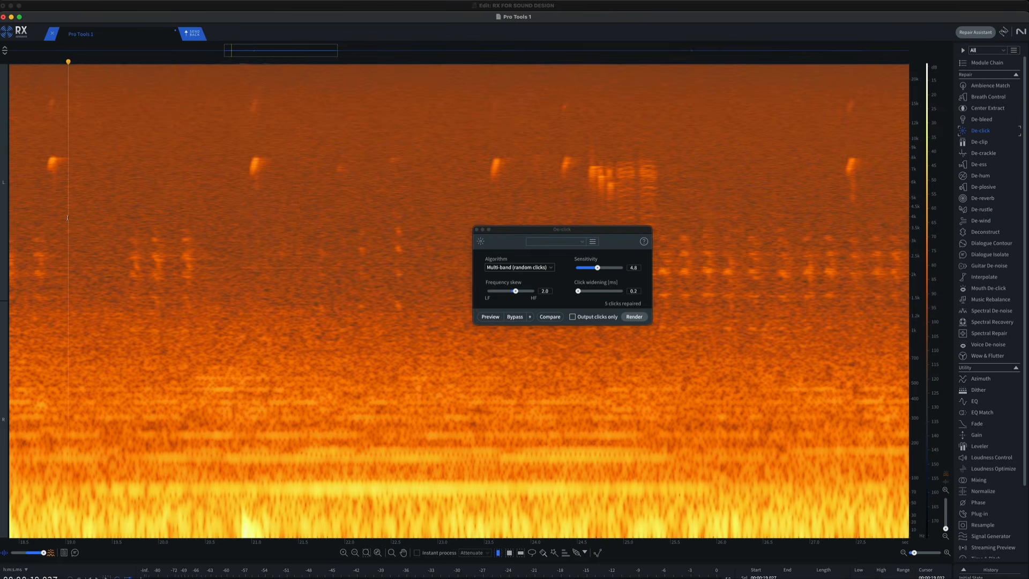
pyautogui.press('space')
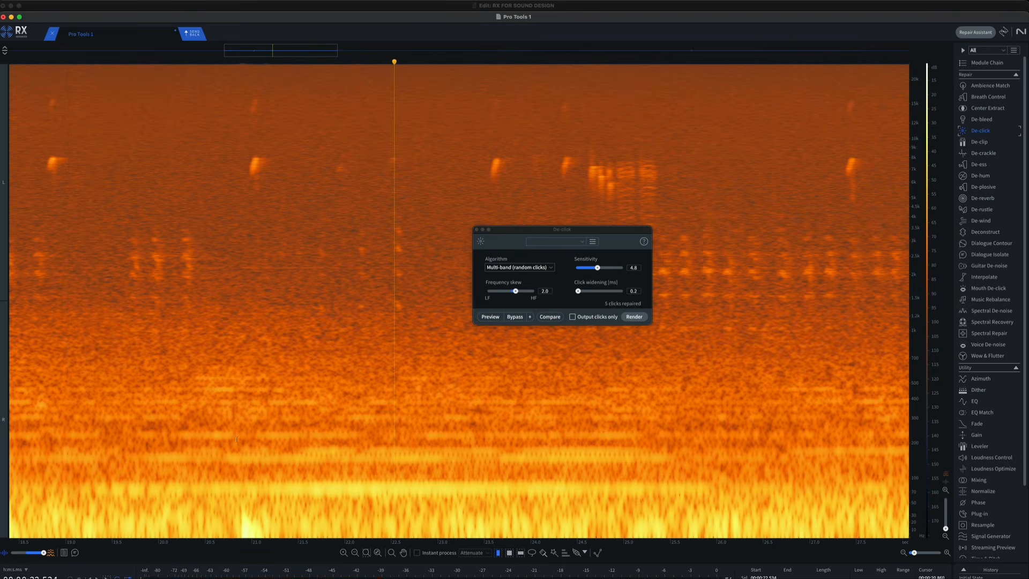
# Outline the leftover low-frequency burst near 21 s, about 0.2 s wide, and render a Gain of -4 dB on it.
pyautogui.click(258, 483)
pyautogui.moveTo(240, 504); pyautogui.dragTo(259, 544)
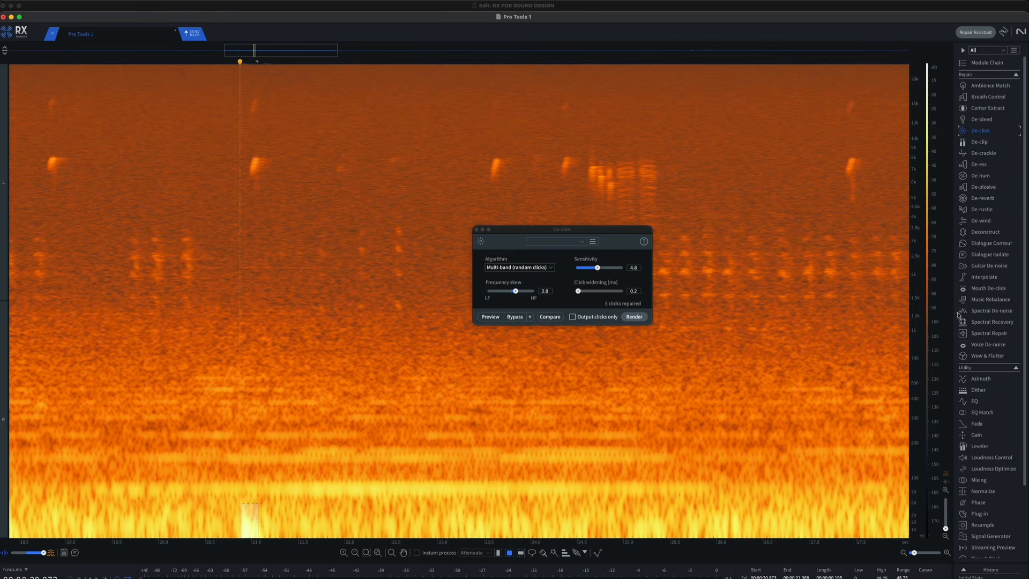
pyautogui.click(977, 435)
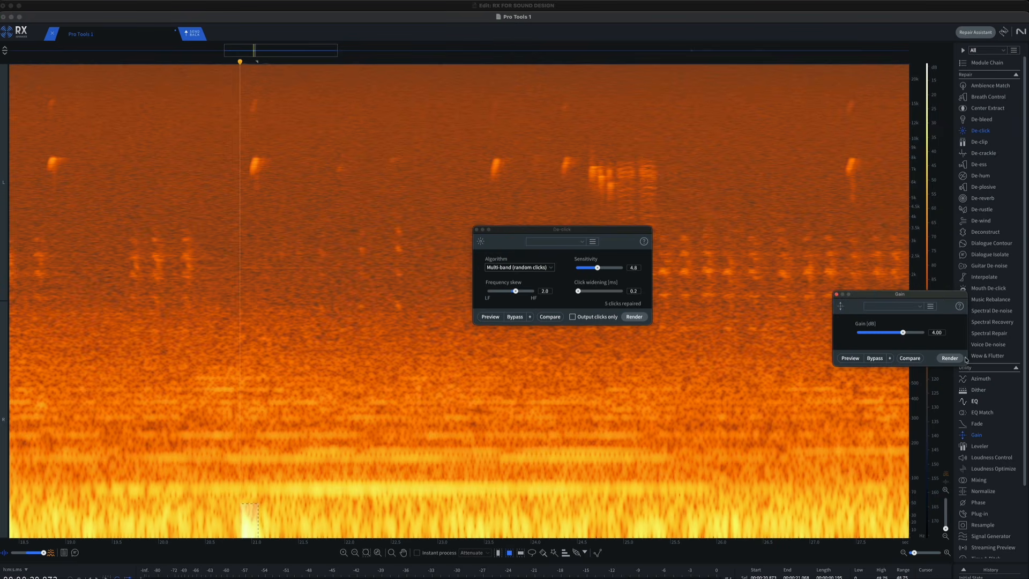
pyautogui.moveTo(941, 298); pyautogui.dragTo(825, 252)
pyautogui.moveTo(793, 291); pyautogui.dragTo(771, 289)
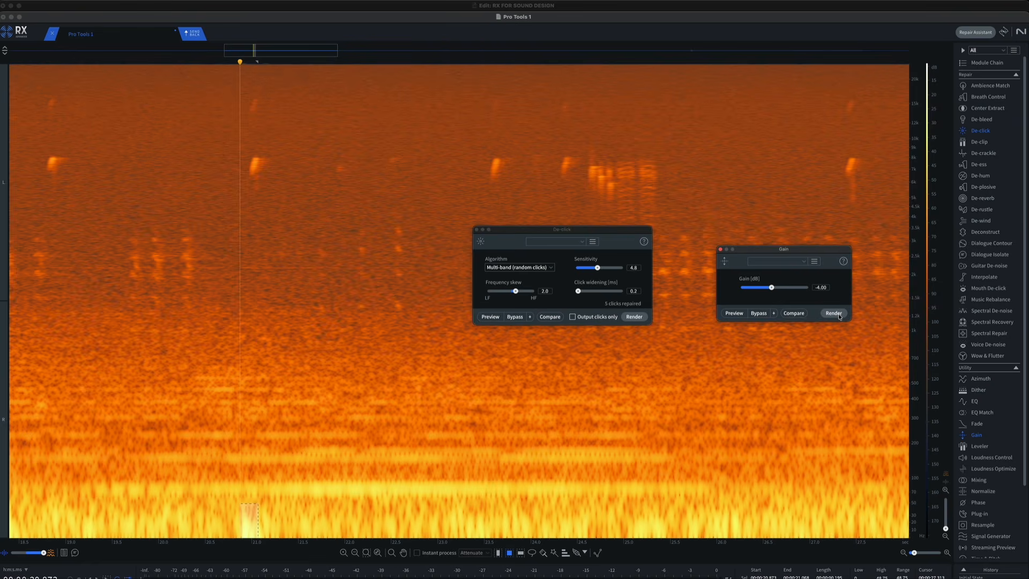
pyautogui.click(336, 367)
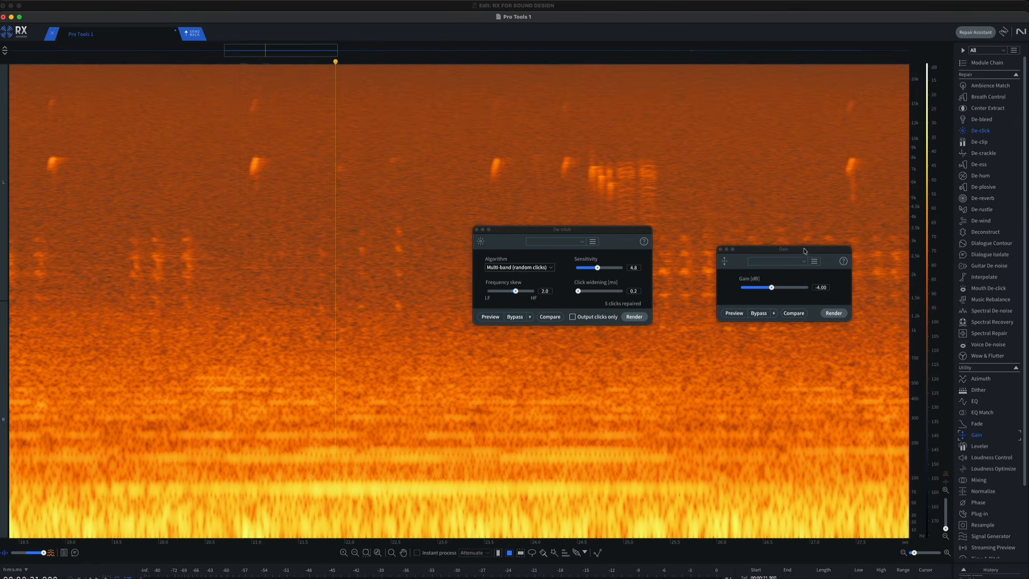
# Move the De-click window off the spectrogram's middle, and play back the repaired passage from about 20 s.
pyautogui.moveTo(553, 231); pyautogui.dragTo(590, 201)
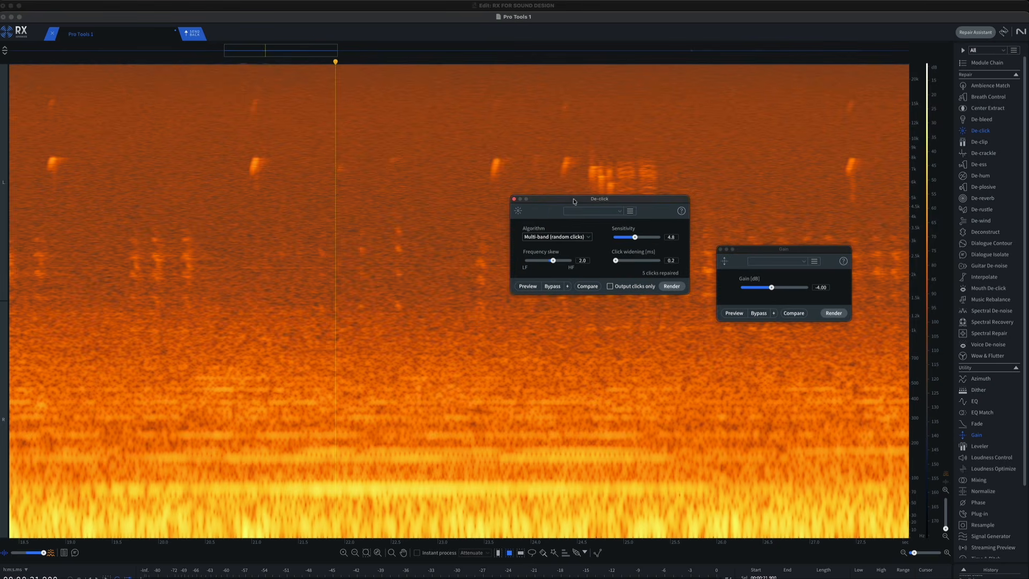
pyautogui.moveTo(570, 198); pyautogui.dragTo(779, 134)
pyautogui.scroll(-2, 220, 202)
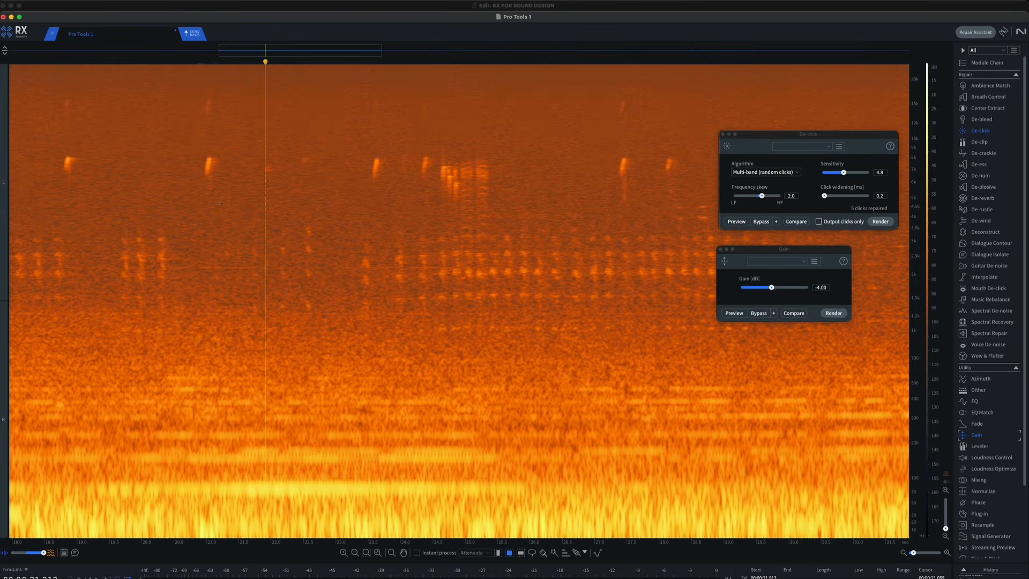
pyautogui.click(174, 168)
pyautogui.click(165, 172)
pyautogui.press('space')
pyautogui.scroll(-4, 170, 173)
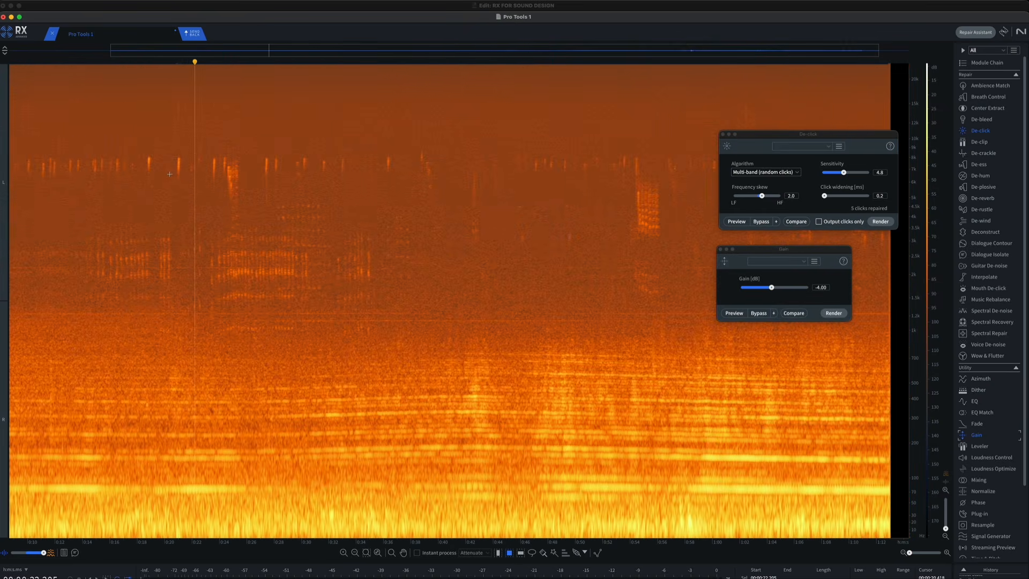
pyautogui.scroll(-1, 170, 174)
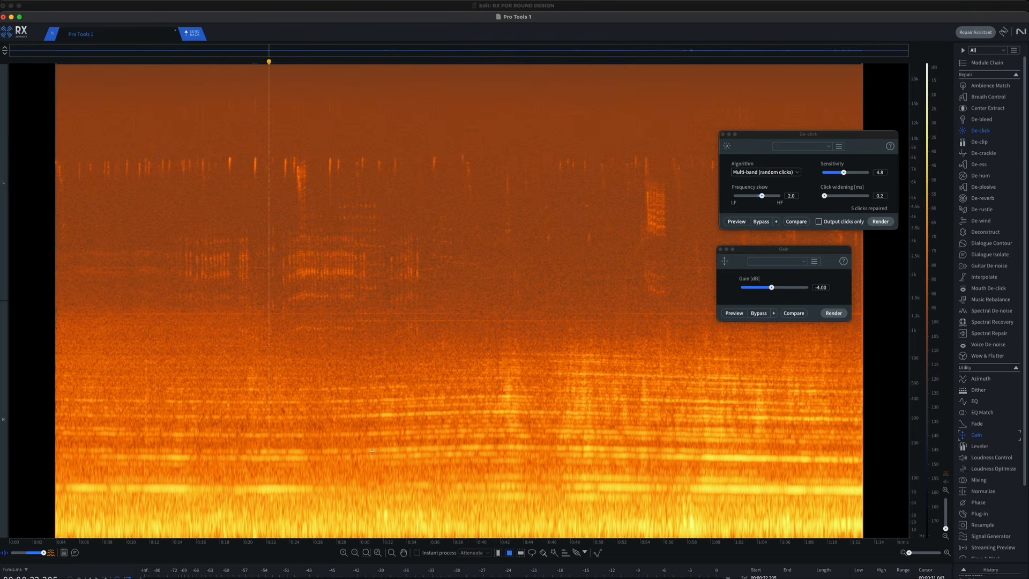
# Set up De-hum in adaptive mode, with the upper frequency limit at 1565 Hz.
pyautogui.click(980, 176)
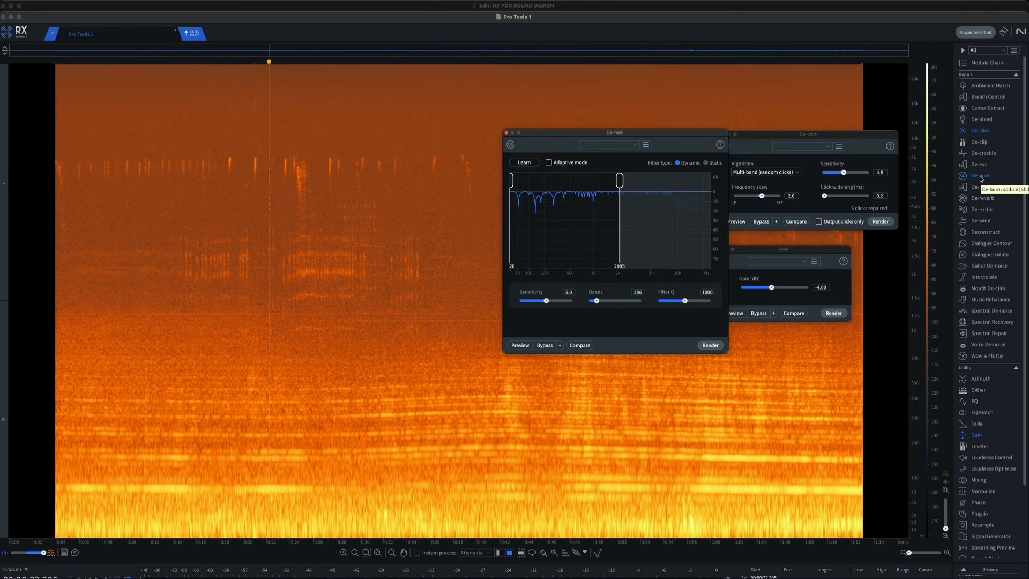
pyautogui.click(550, 162)
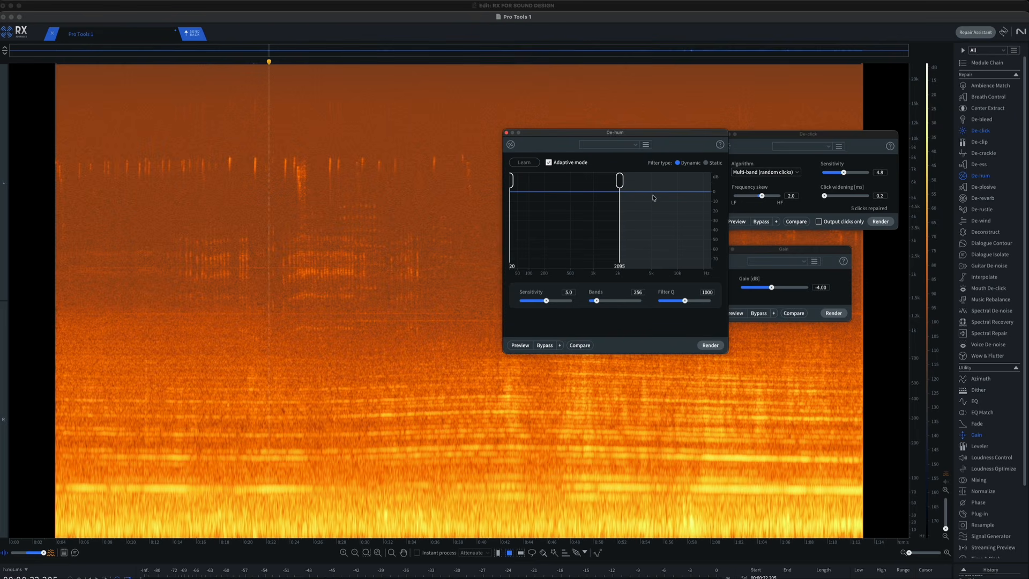
pyautogui.moveTo(619, 183); pyautogui.dragTo(709, 179)
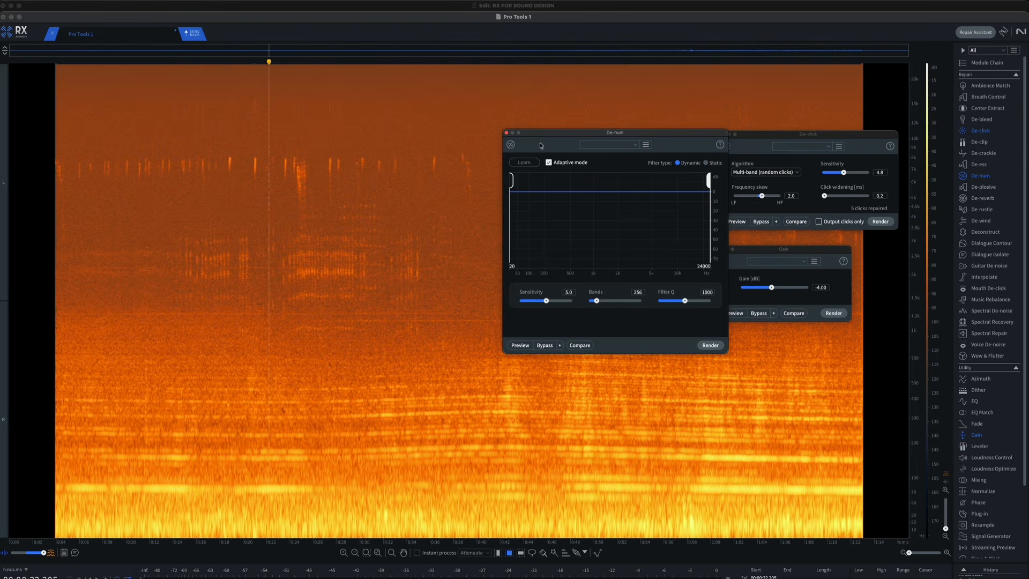
pyautogui.moveTo(548, 137); pyautogui.dragTo(543, 51)
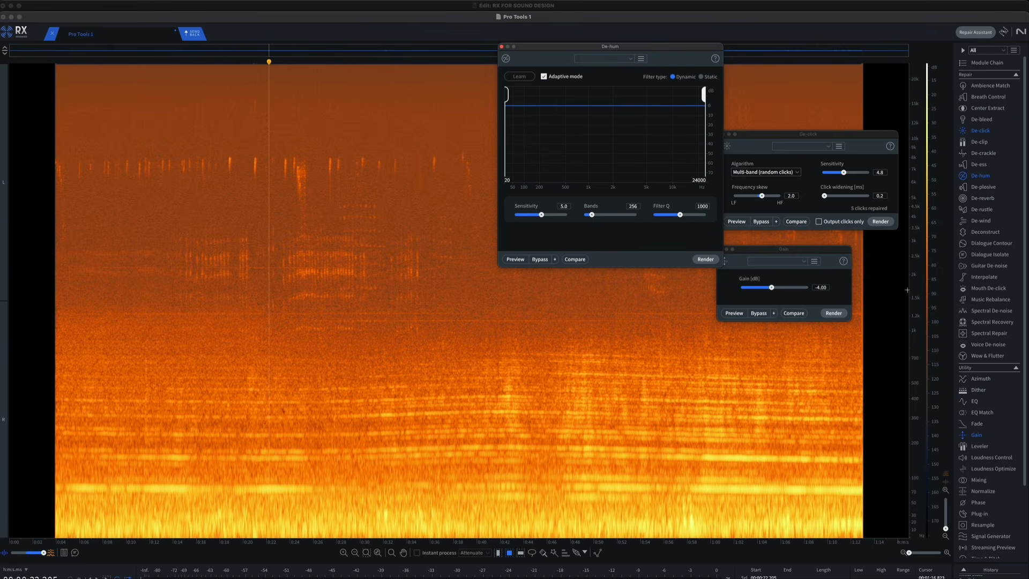
pyautogui.moveTo(704, 94); pyautogui.dragTo(601, 96)
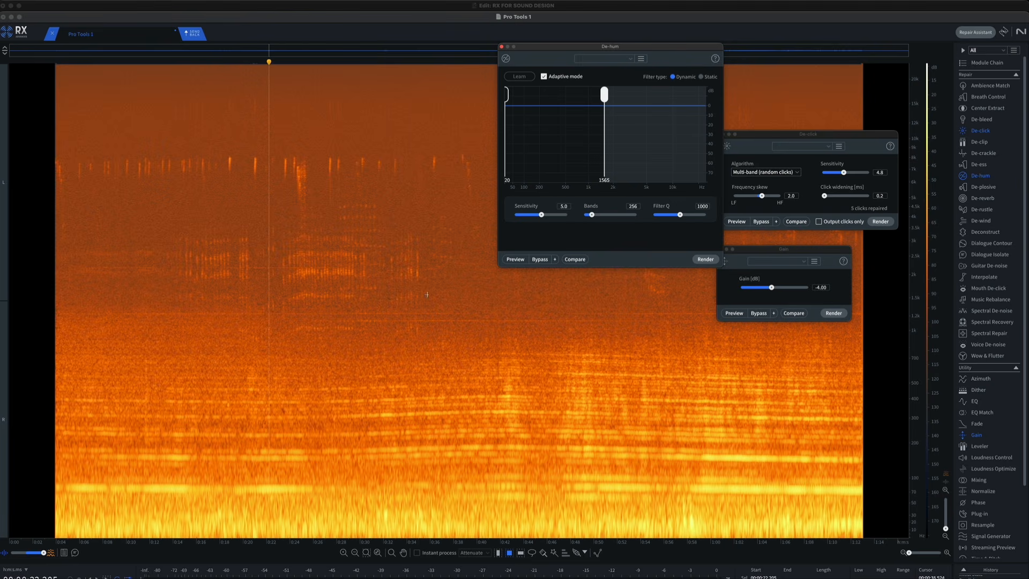
pyautogui.moveTo(52, 306); pyautogui.dragTo(885, 63)
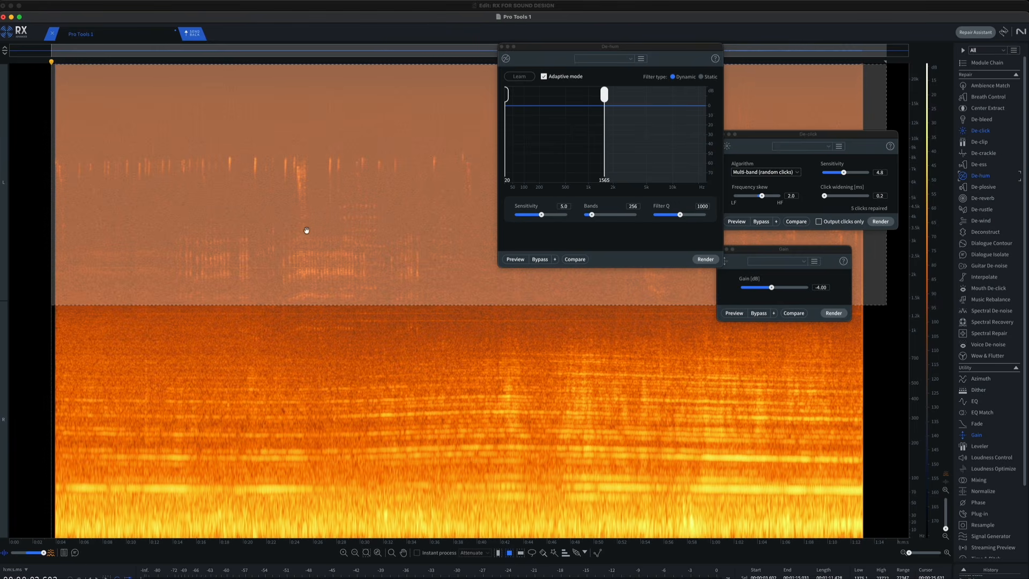
pyautogui.click(411, 177)
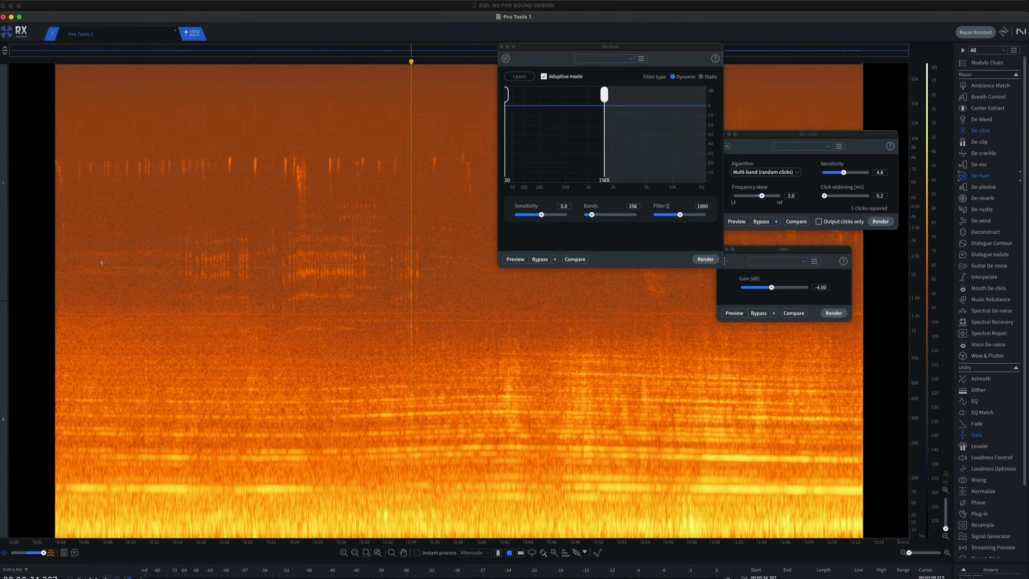
pyautogui.moveTo(98, 264); pyautogui.dragTo(412, 272)
pyautogui.click(418, 295)
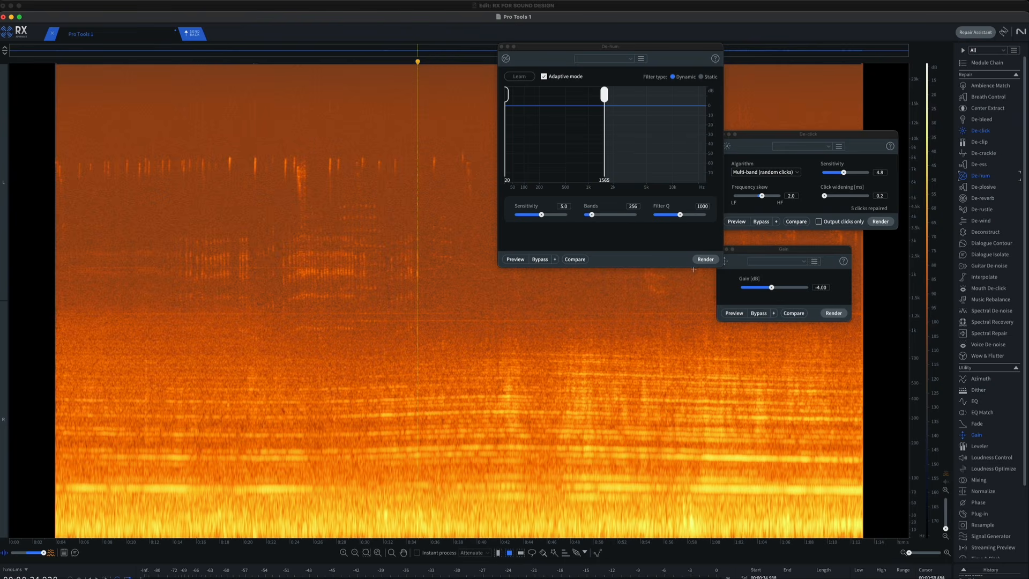
# Render De-hum on the whole recording, and play it back from about 12 s while comparing with the undone version.
pyautogui.click(706, 260)
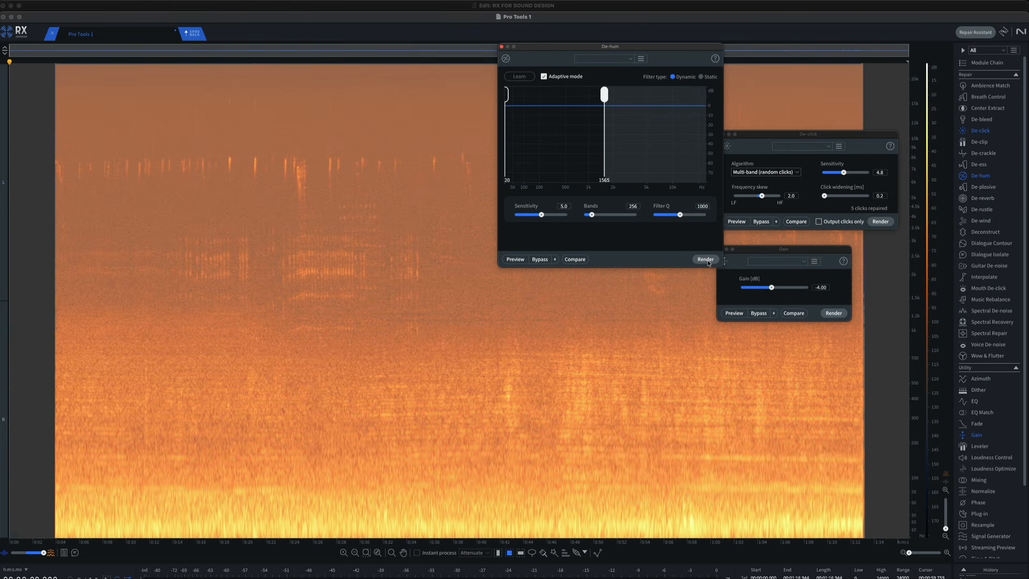
pyautogui.click(252, 376)
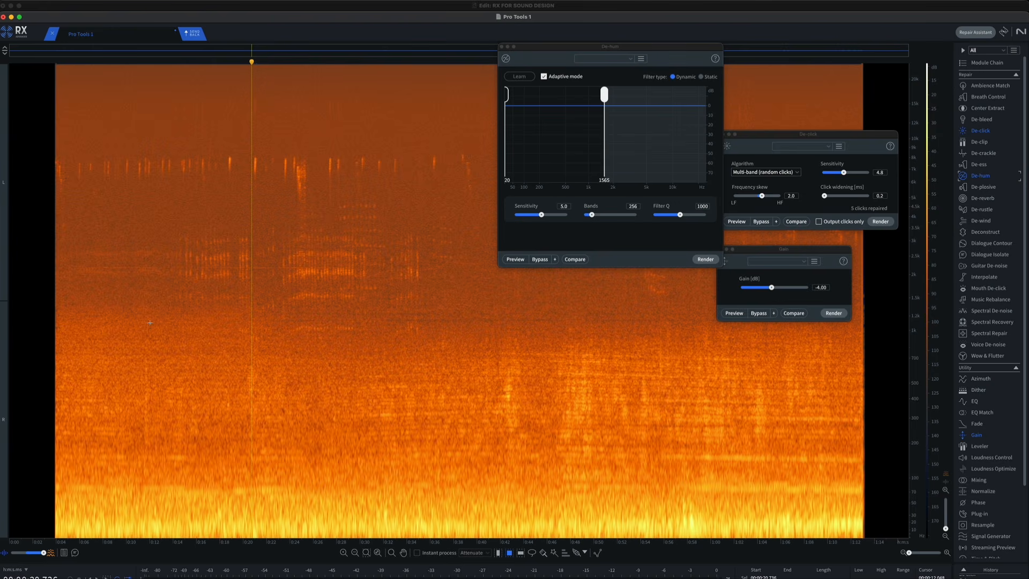
pyautogui.click(150, 323)
pyautogui.press('space')
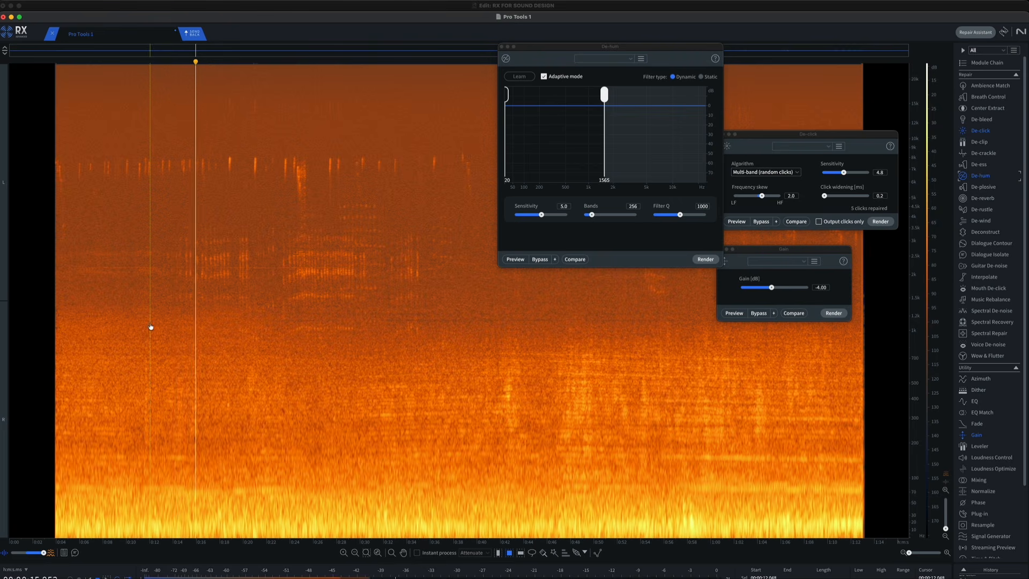
pyautogui.press('super+a')
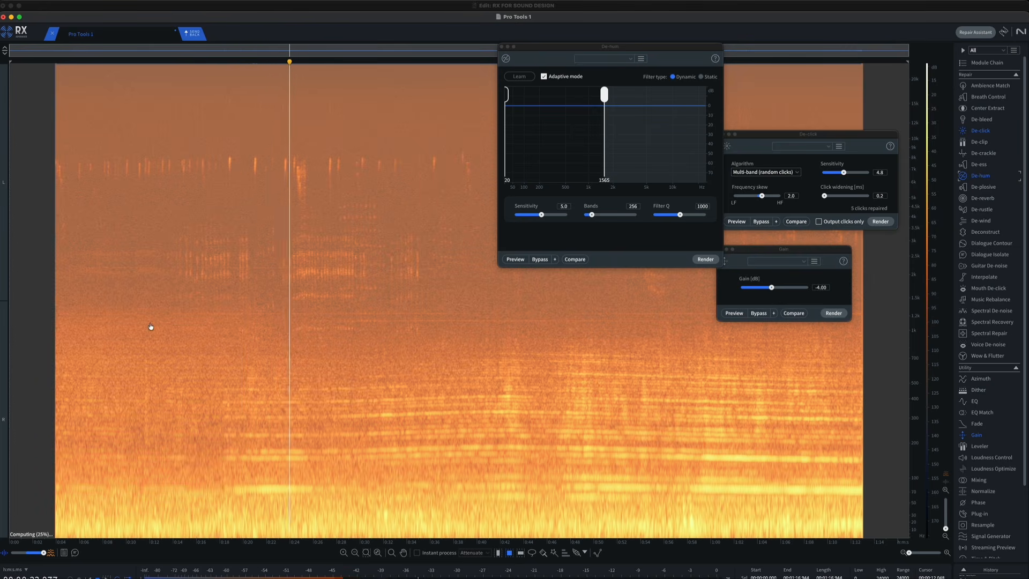
pyautogui.click(151, 323)
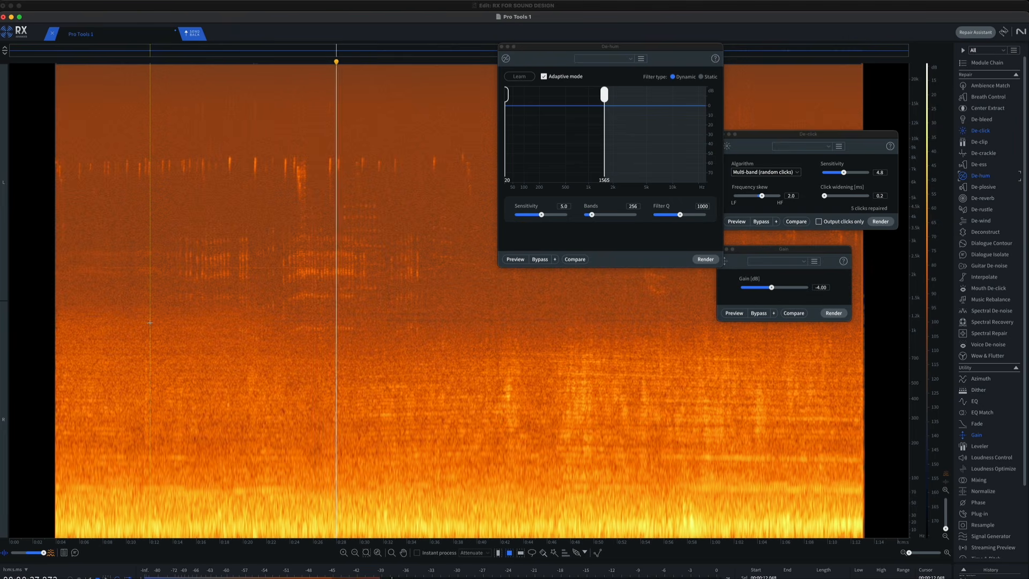
pyautogui.press('space')
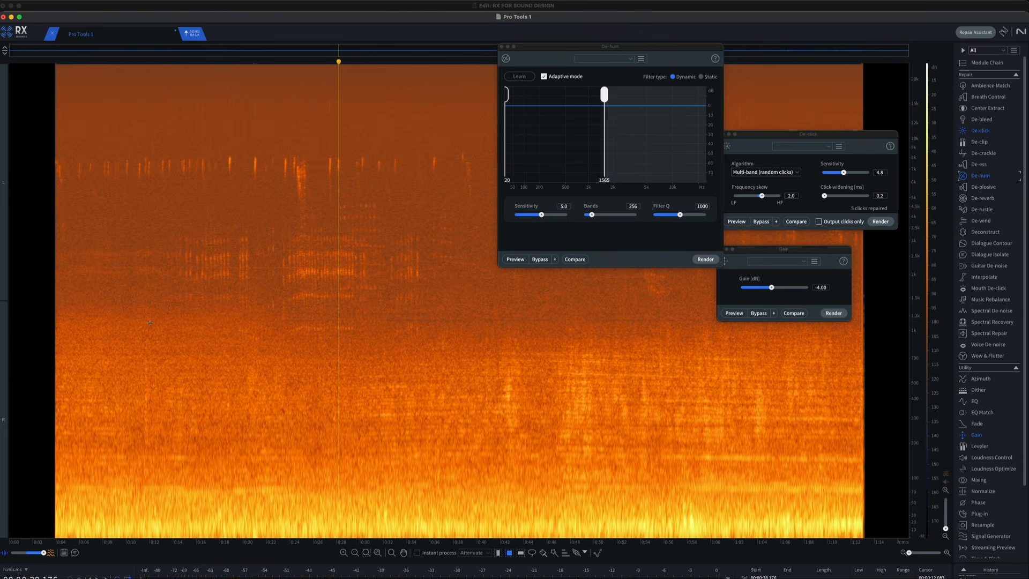
pyautogui.moveTo(136, 332); pyautogui.dragTo(297, 452)
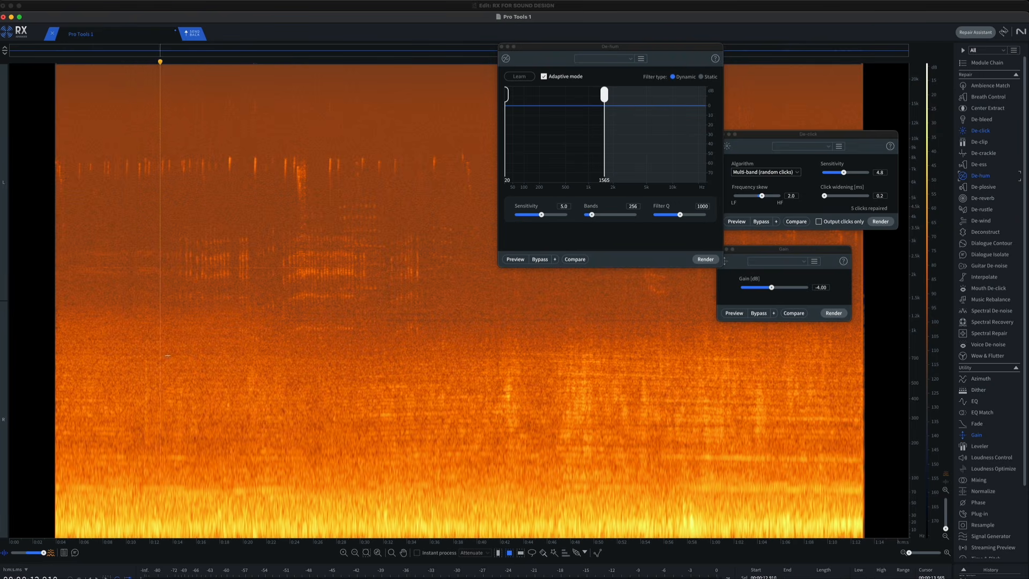
pyautogui.moveTo(147, 356); pyautogui.dragTo(269, 459)
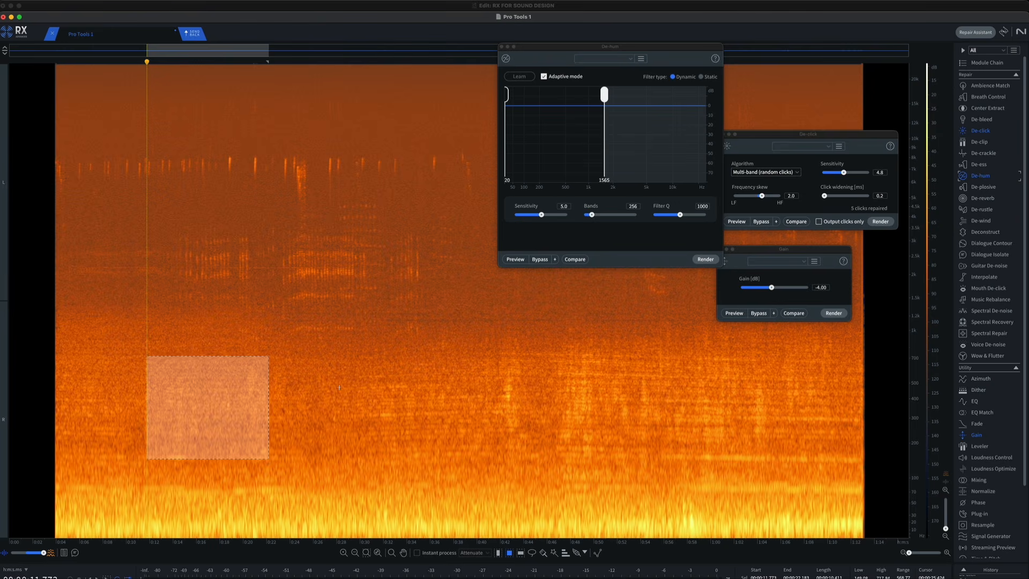
pyautogui.click(384, 394)
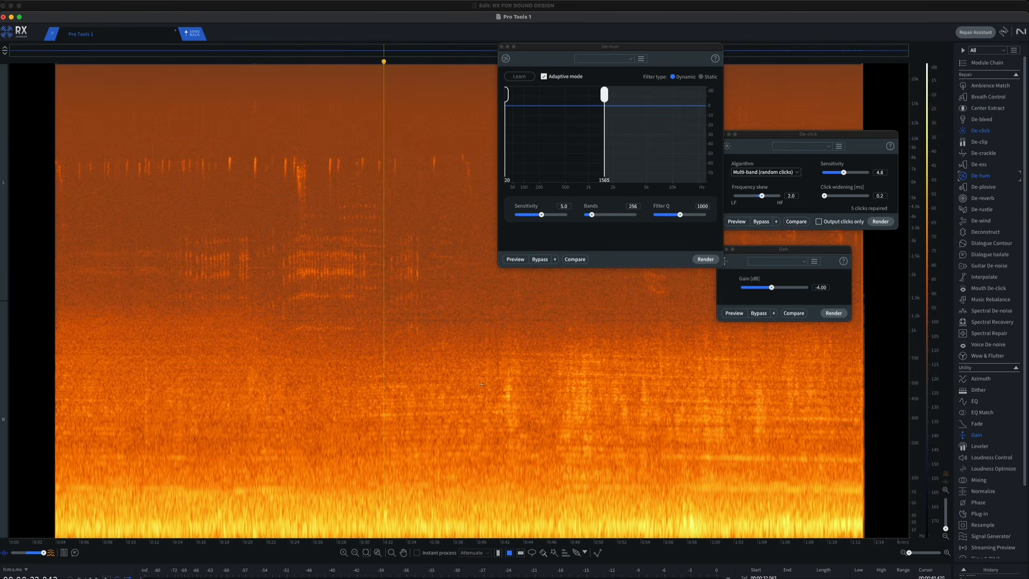
# Outline the low-frequency burst near 42.5 s, about 1.8 s wide and again about 0.4 s wide, clearing each selection.
pyautogui.scroll(5, 481, 384)
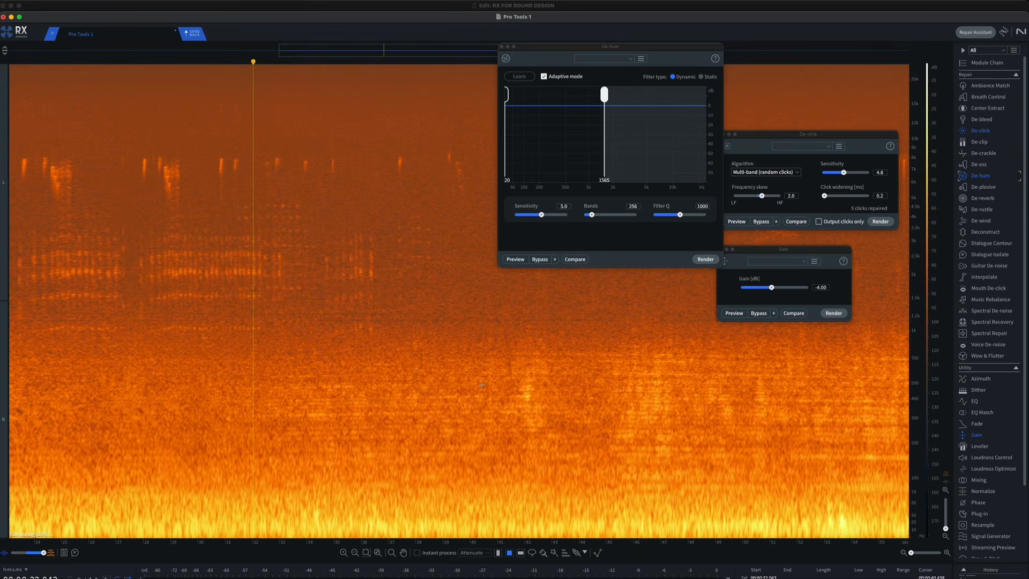
pyautogui.scroll(5, 482, 385)
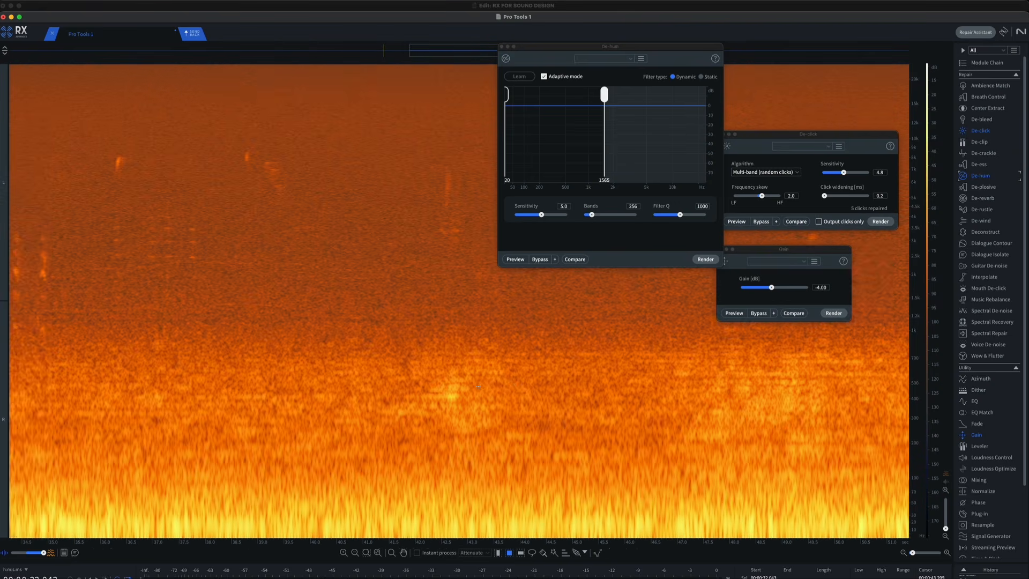
pyautogui.hscroll(2, 478, 387)
pyautogui.moveTo(380, 361); pyautogui.dragTo(474, 432)
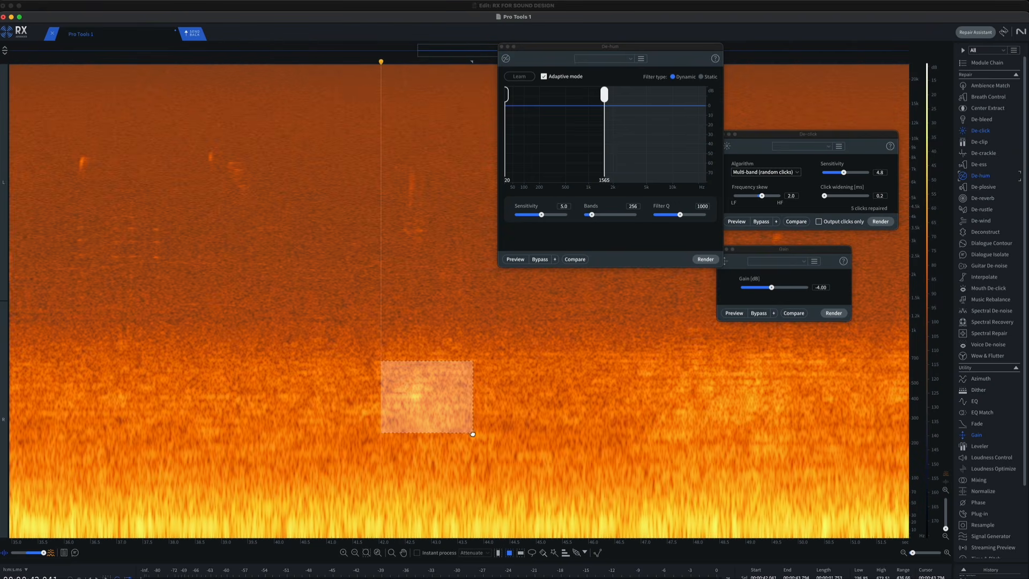
pyautogui.click(520, 395)
pyautogui.moveTo(405, 377); pyautogui.dragTo(428, 403)
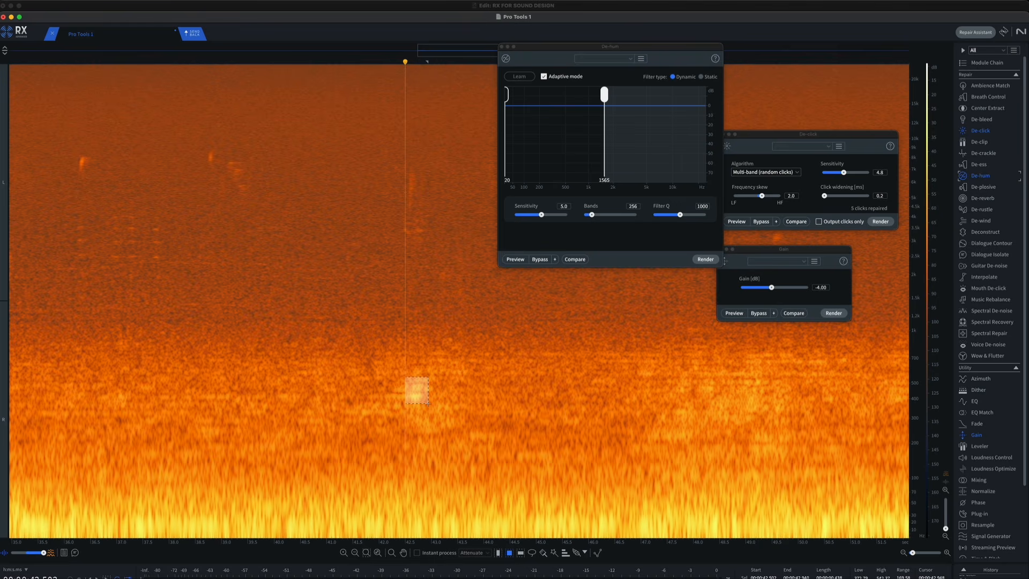
pyautogui.click(457, 408)
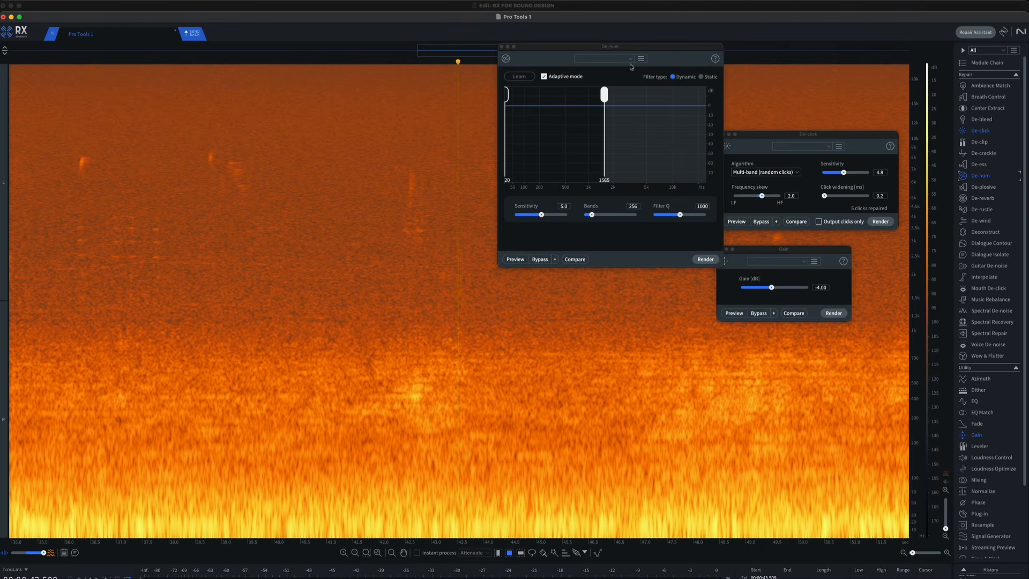
# Replace the open modules with Spectral Repair, and outline the low-frequency burst near 42.5 s, about 0.8 s wide.
pyautogui.click(502, 47)
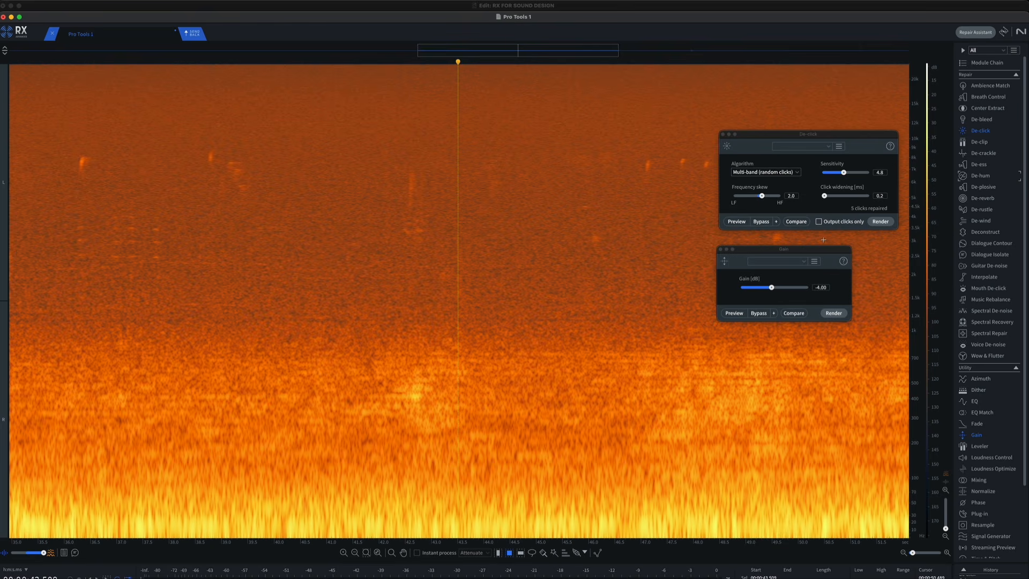
pyautogui.click(987, 334)
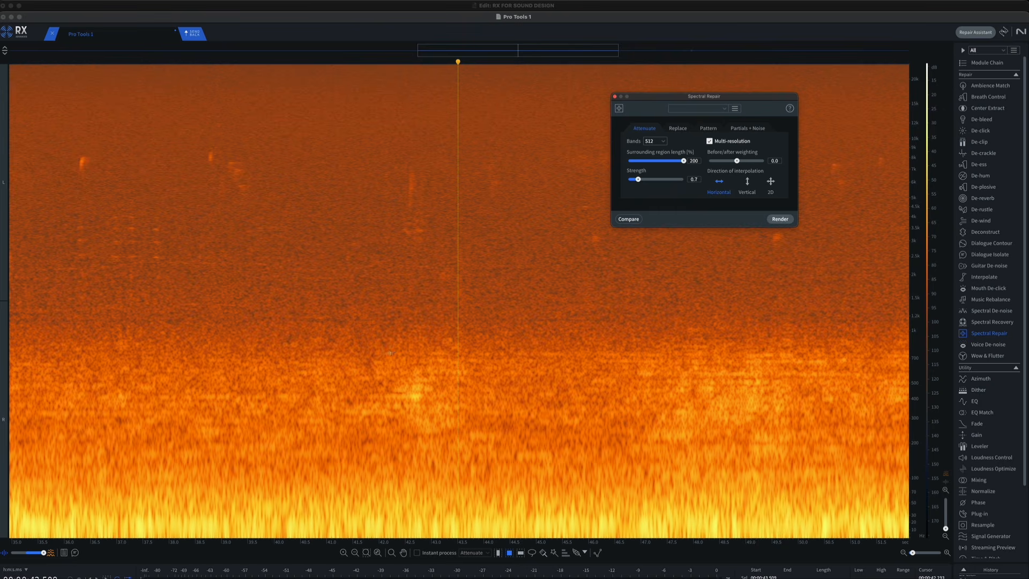
pyautogui.moveTo(390, 353); pyautogui.dragTo(453, 423)
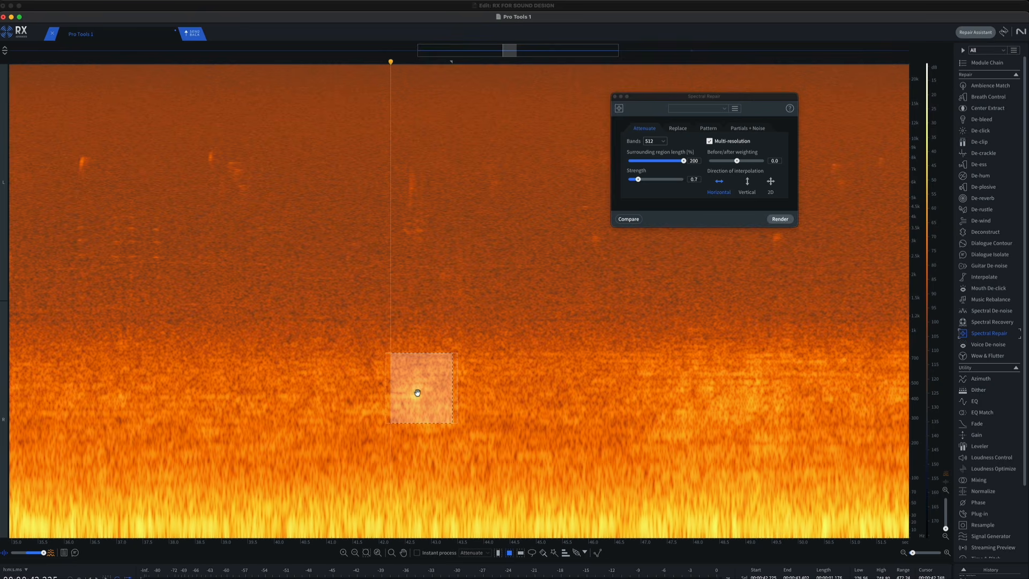
pyautogui.click(483, 404)
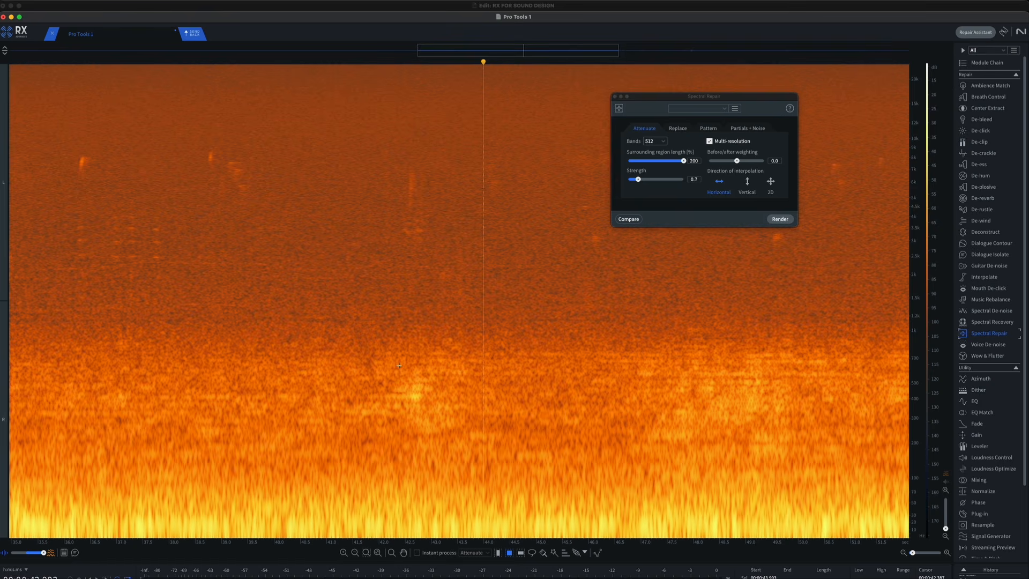
pyautogui.moveTo(404, 380); pyautogui.dragTo(424, 401)
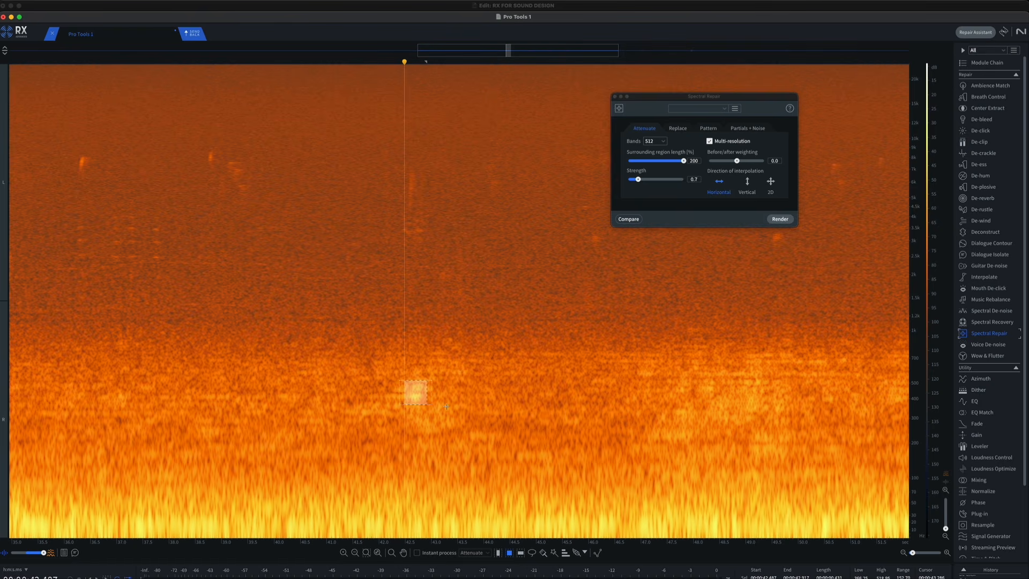
pyautogui.click(484, 403)
pyautogui.moveTo(397, 367); pyautogui.dragTo(439, 411)
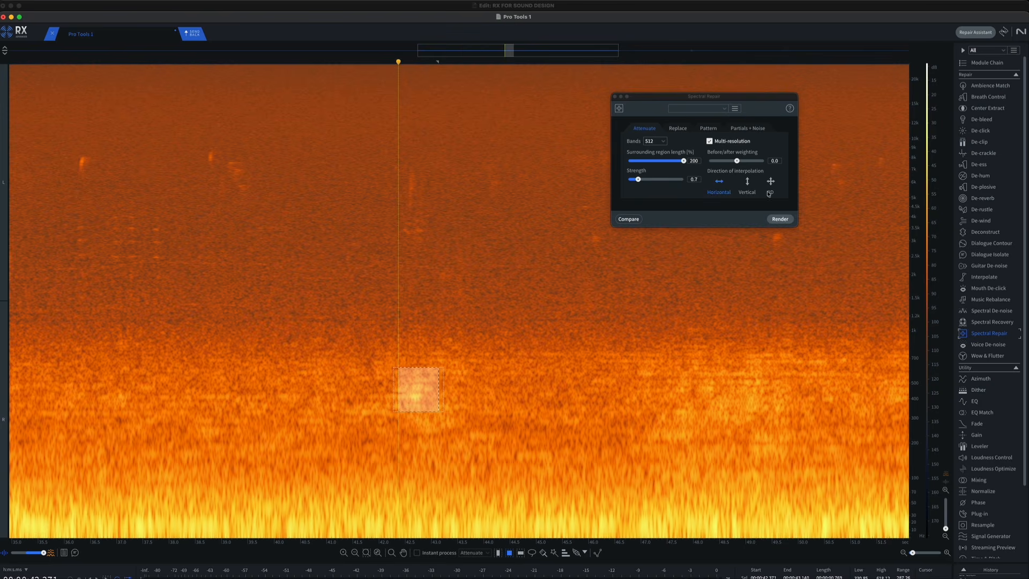
# Try the Vertical and Horizontal interpolation directions for Spectral Repair's Attenuate mode, and set the direction to 2D.
pyautogui.click(739, 206)
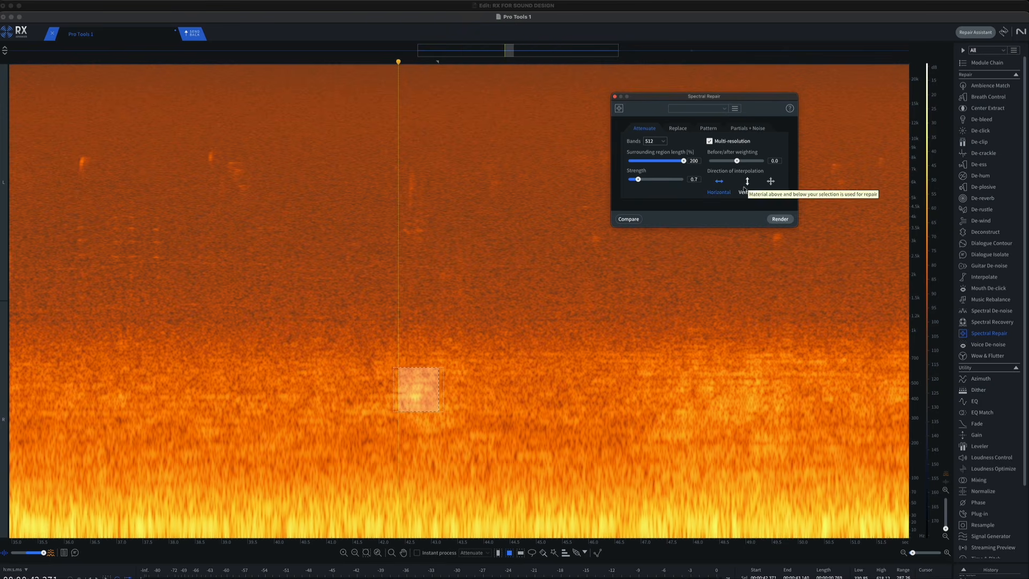
pyautogui.click(747, 183)
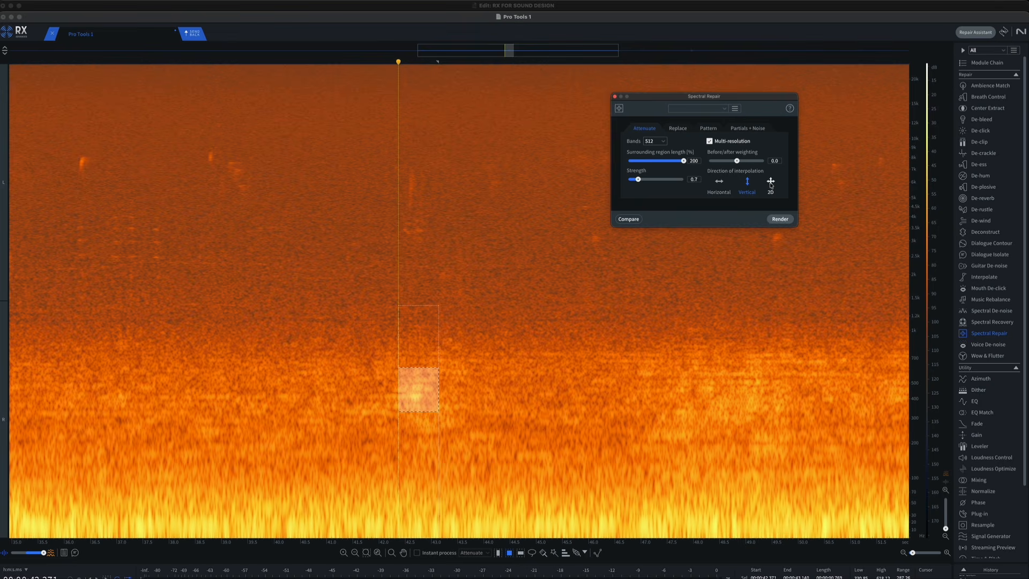
pyautogui.click(721, 184)
pyautogui.click(748, 180)
pyautogui.click(770, 183)
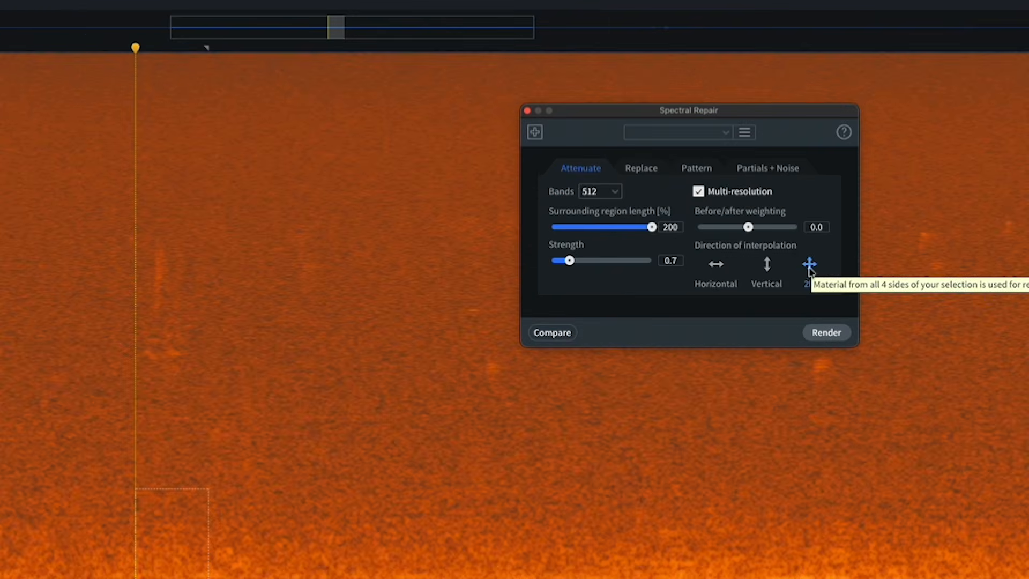
# Try the Vertical and 2D interpolation directions for Spectral Repair, and set the direction to Horizontal.
pyautogui.click(728, 285)
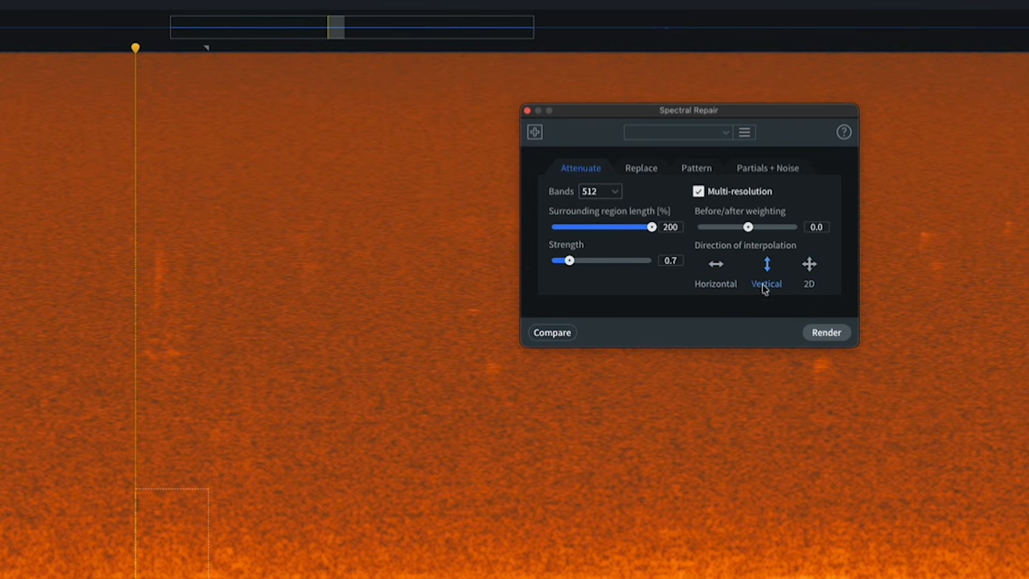
pyautogui.click(810, 280)
pyautogui.click(761, 269)
pyautogui.click(716, 265)
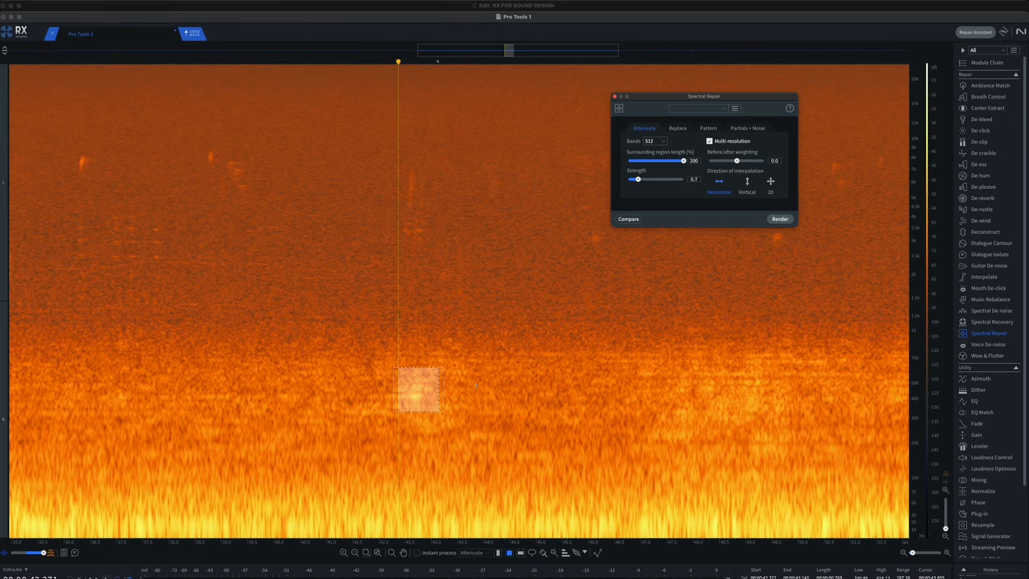
# Re-outline the burst near 42.5 s about 0.5 s wide, and try Vertical, 2D and Horizontal interpolation on it.
pyautogui.click(446, 396)
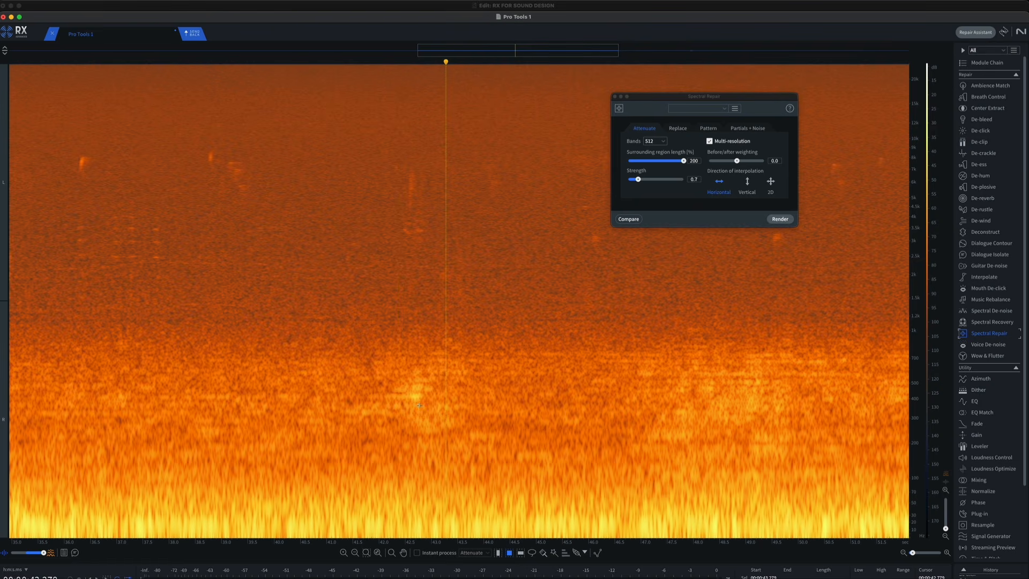
pyautogui.moveTo(402, 406); pyautogui.dragTo(432, 380)
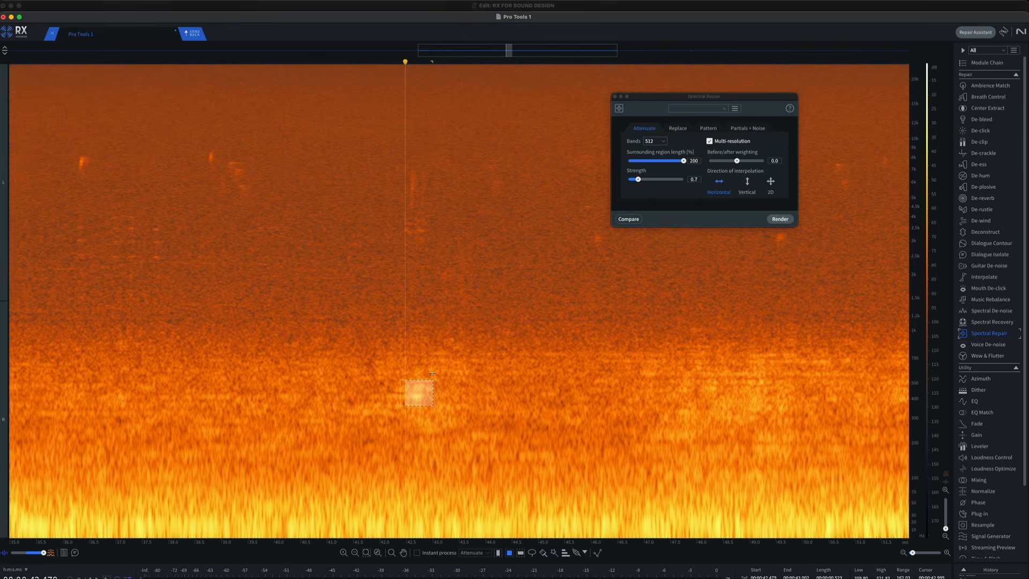
pyautogui.click(747, 181)
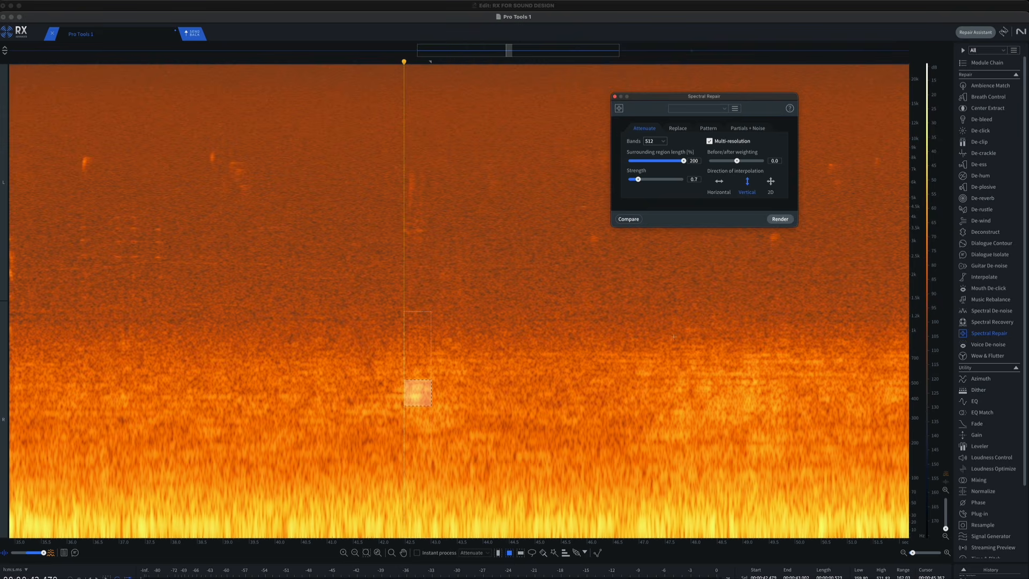
pyautogui.click(770, 181)
pyautogui.click(724, 184)
# Outline a region about 3.8 s wide from 41.3 s, trying surrounding region lengths of 25, 148 and 200% with Vertical and Horizontal interpolation.
pyautogui.click(669, 162)
pyautogui.moveTo(668, 163); pyautogui.dragTo(691, 163)
pyautogui.moveTo(344, 138); pyautogui.dragTo(540, 298)
pyautogui.click(747, 181)
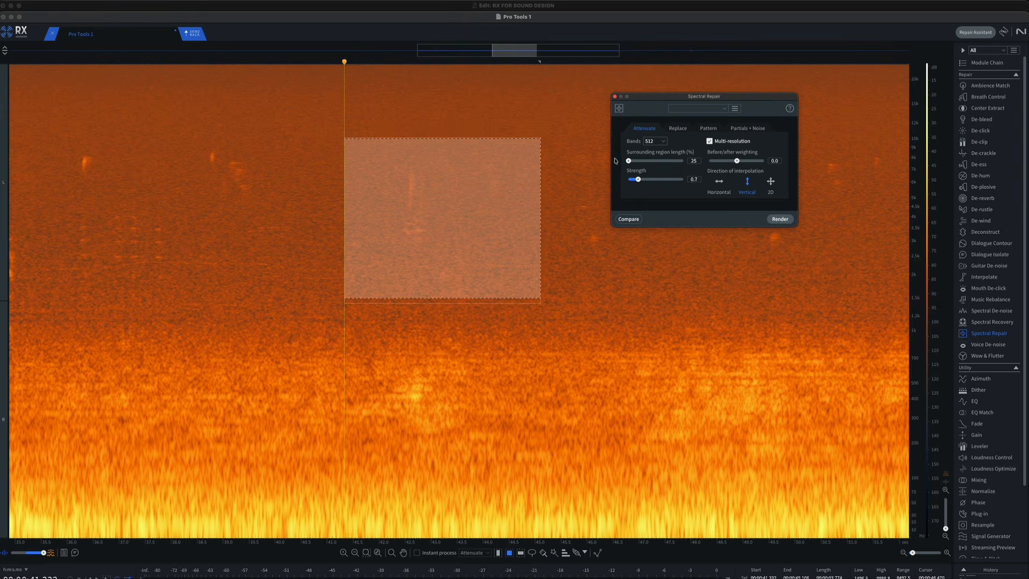
pyautogui.moveTo(680, 164)
pyautogui.mouseDown()
pyautogui.moveTo(638, 164)
pyautogui.moveTo(708, 167)
pyautogui.moveTo(631, 164)
pyautogui.moveTo(677, 172)
pyautogui.moveTo(659, 171)
pyautogui.moveTo(668, 170)
pyautogui.mouseUp()
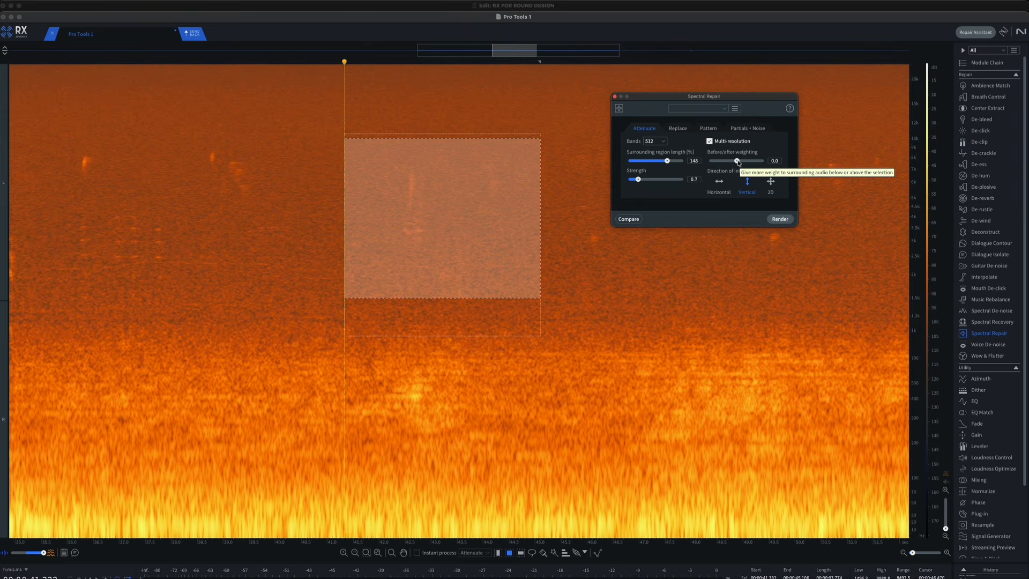
pyautogui.click(719, 180)
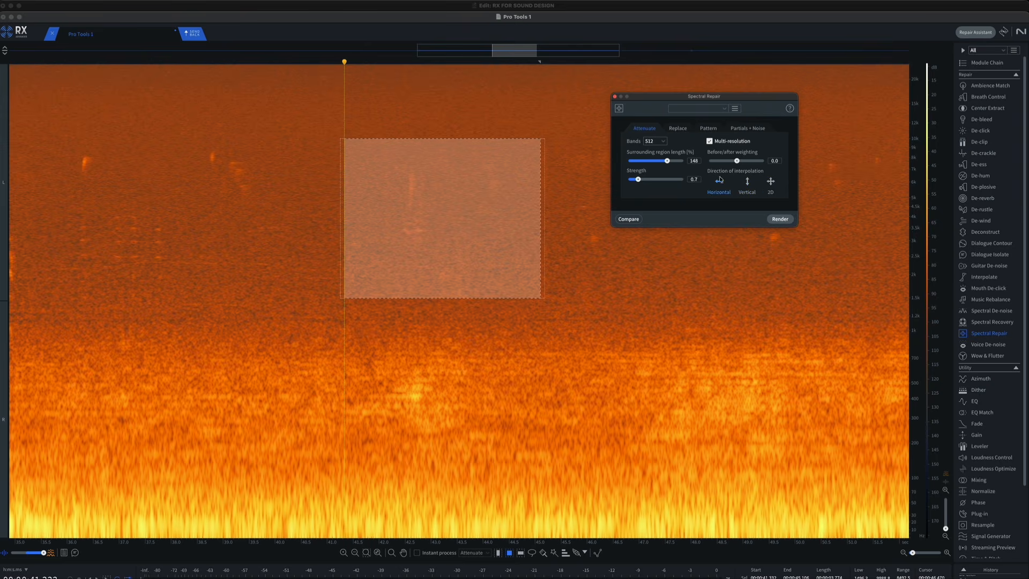
pyautogui.moveTo(668, 161); pyautogui.dragTo(739, 163)
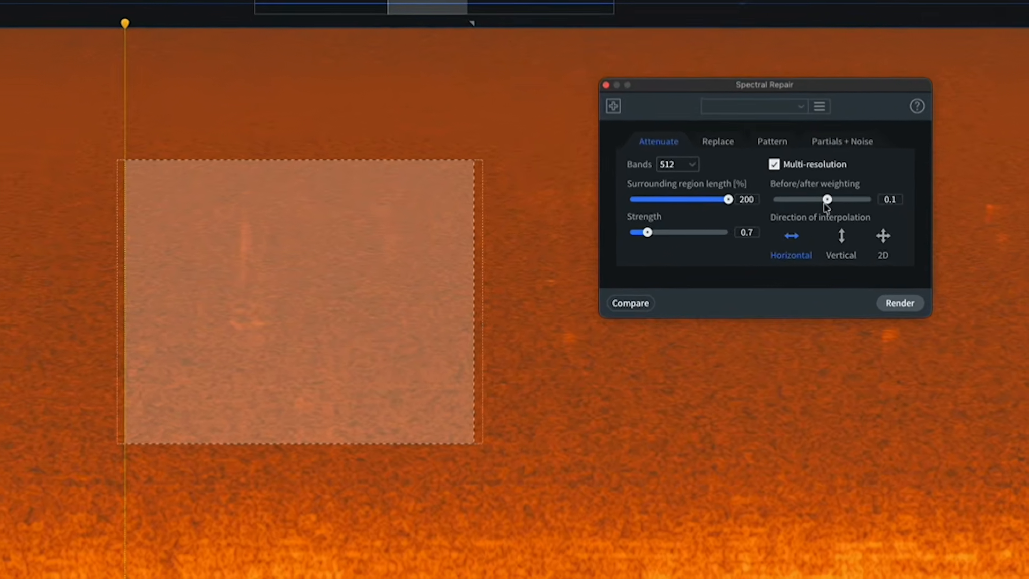
# Try before/after weightings of 1.0 and -1.0 with Horizontal interpolation, and reset the weighting to its default.
pyautogui.moveTo(792, 184); pyautogui.dragTo(820, 184)
pyautogui.moveTo(874, 206); pyautogui.dragTo(950, 206)
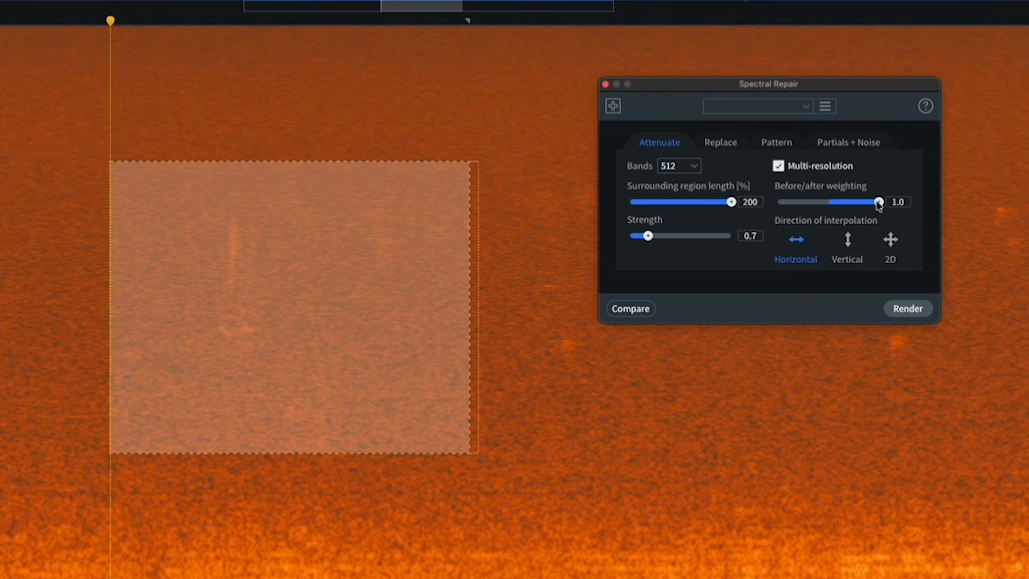
pyautogui.moveTo(878, 203); pyautogui.dragTo(775, 206)
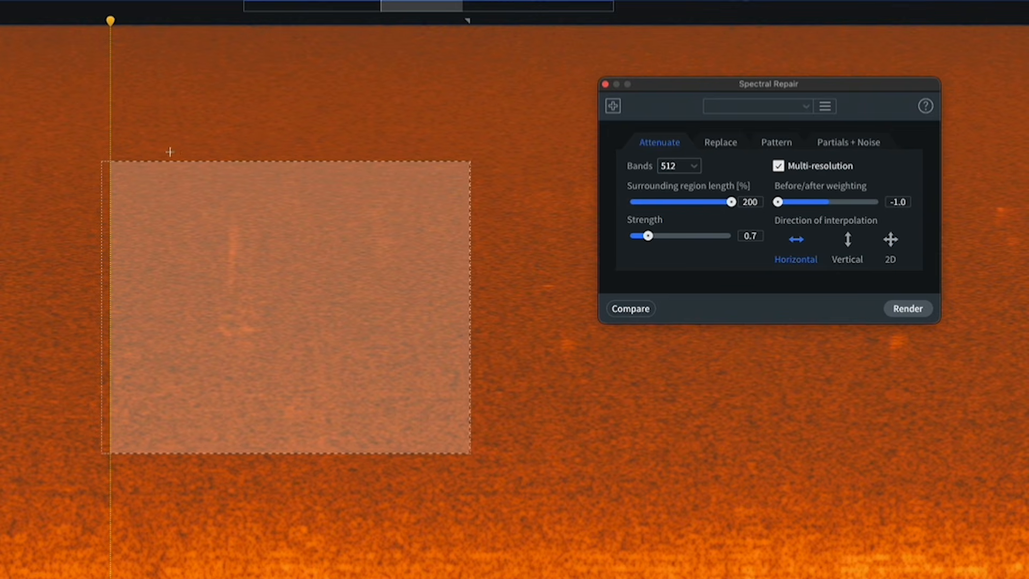
pyautogui.keyDown('alt'); pyautogui.click(802, 207); pyautogui.keyUp('alt')
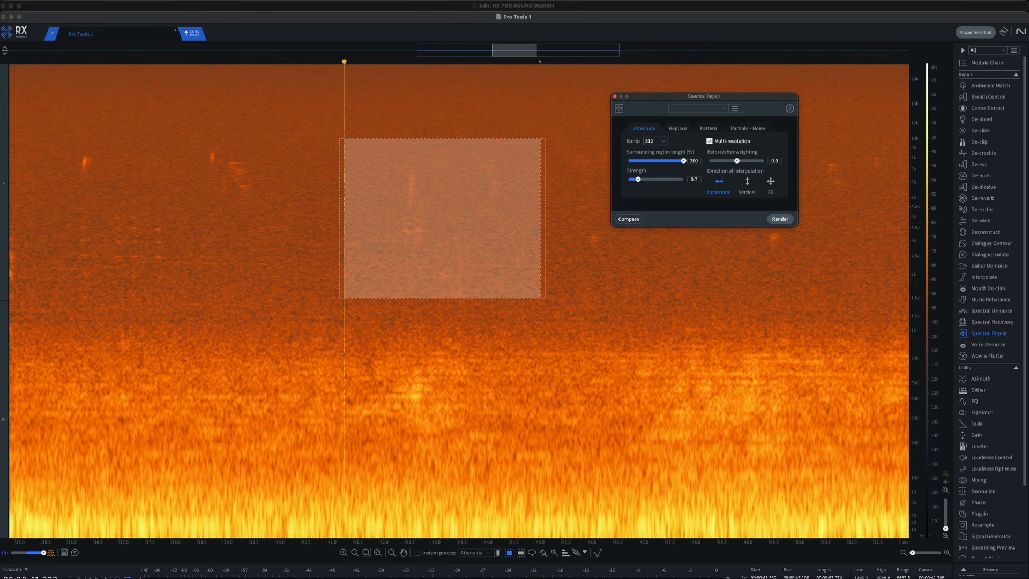
# Outline the low-frequency burst near 42.5 s about 1.7 s wide, render Spectral Repair on it, and clear the selection.
pyautogui.moveTo(367, 341); pyautogui.dragTo(457, 421)
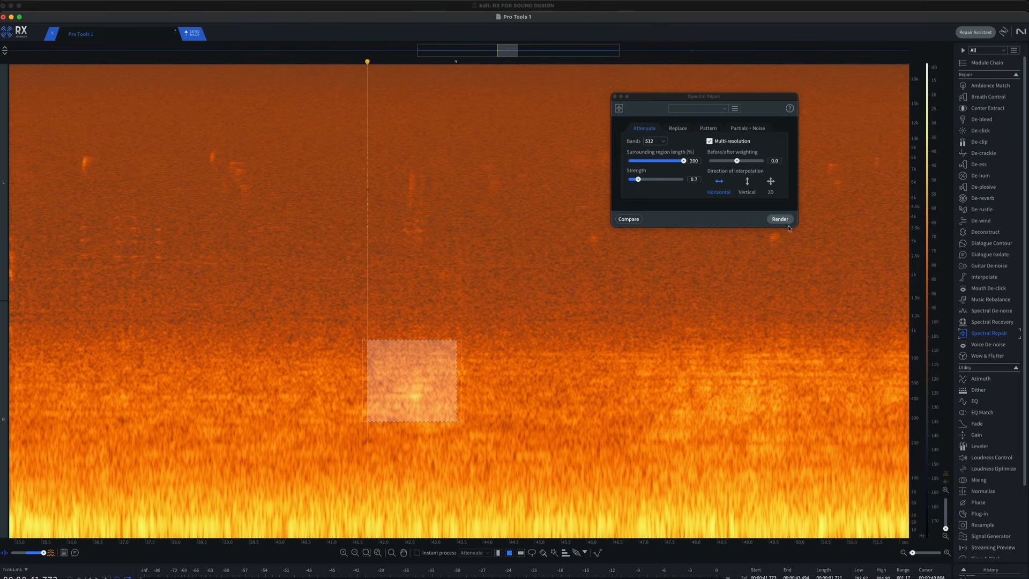
pyautogui.click(788, 224)
pyautogui.click(504, 436)
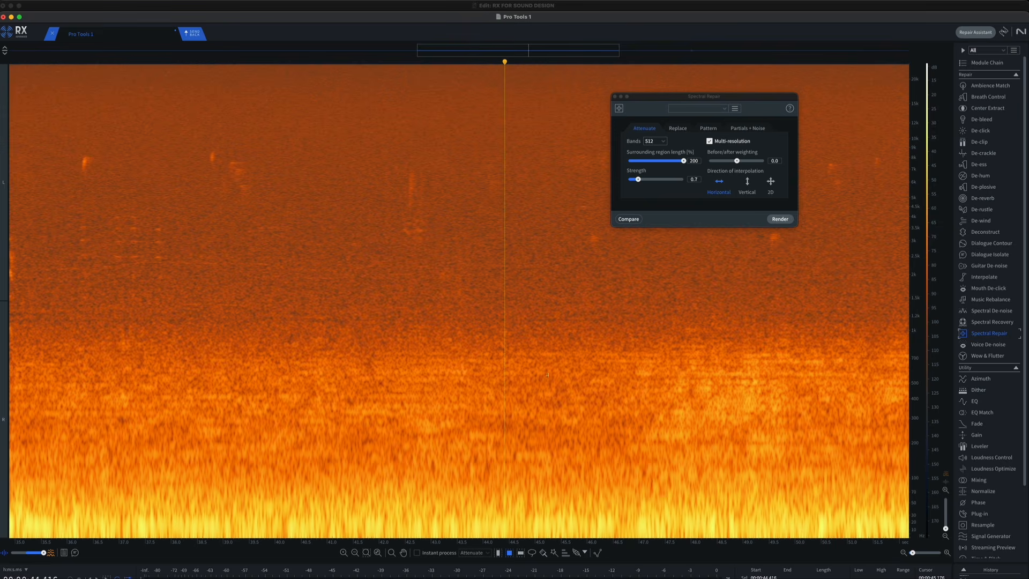
# Undo and redo the render around 42.5 s several times to compare the spectrogram with and without the burst.
pyautogui.press('super+z')
pyautogui.click(594, 377)
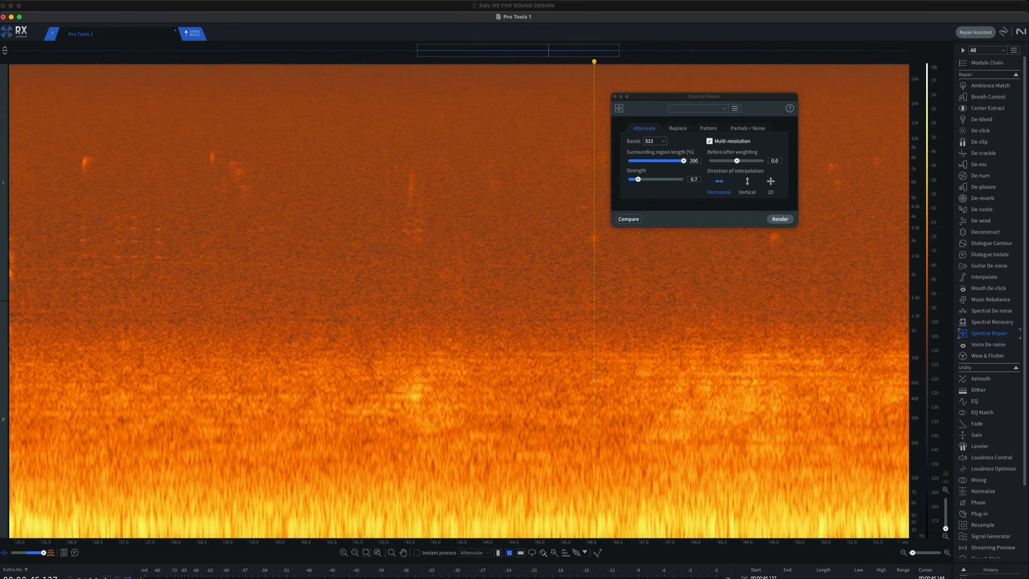
pyautogui.press('super+shift+z')
pyautogui.click(595, 378)
pyautogui.press('super+z')
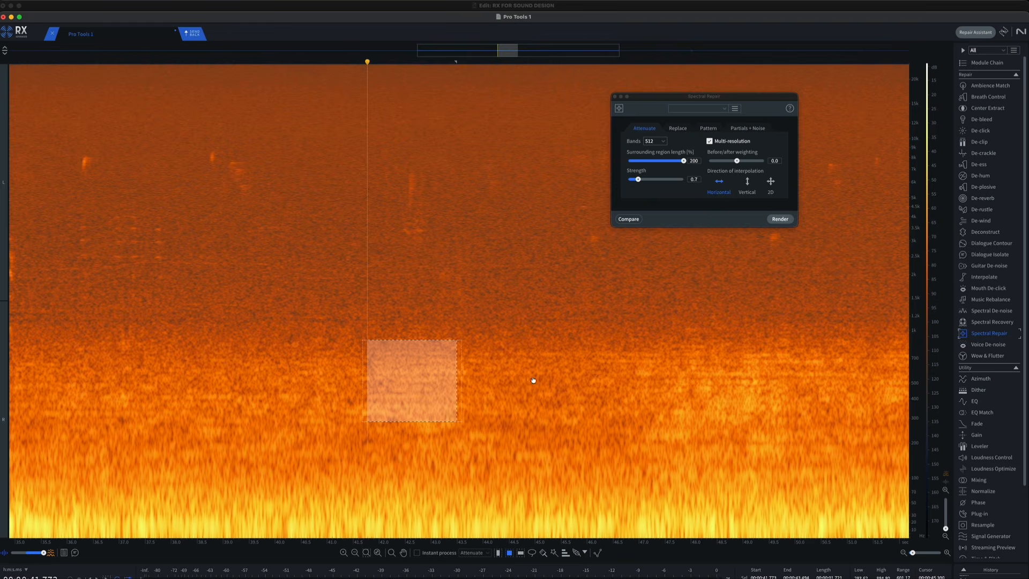
pyautogui.press('super+shift+z')
pyautogui.press('super+z')
pyautogui.press('super+shift+z')
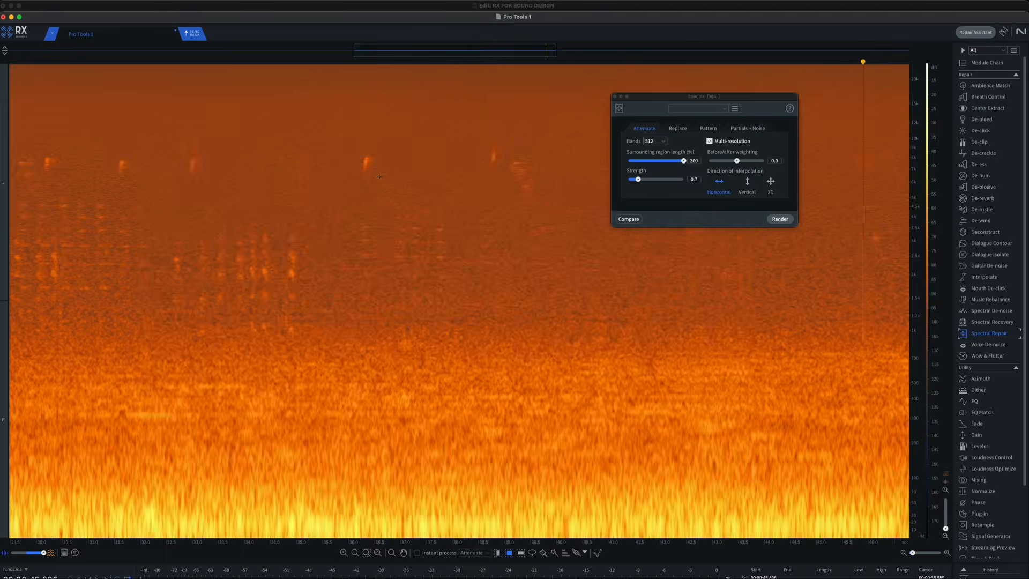
# Attenuate the repeating chirps in a selection about 2.1 s wide starting near 33.1 s, and clear the selection.
pyautogui.scroll(3, 387, 174)
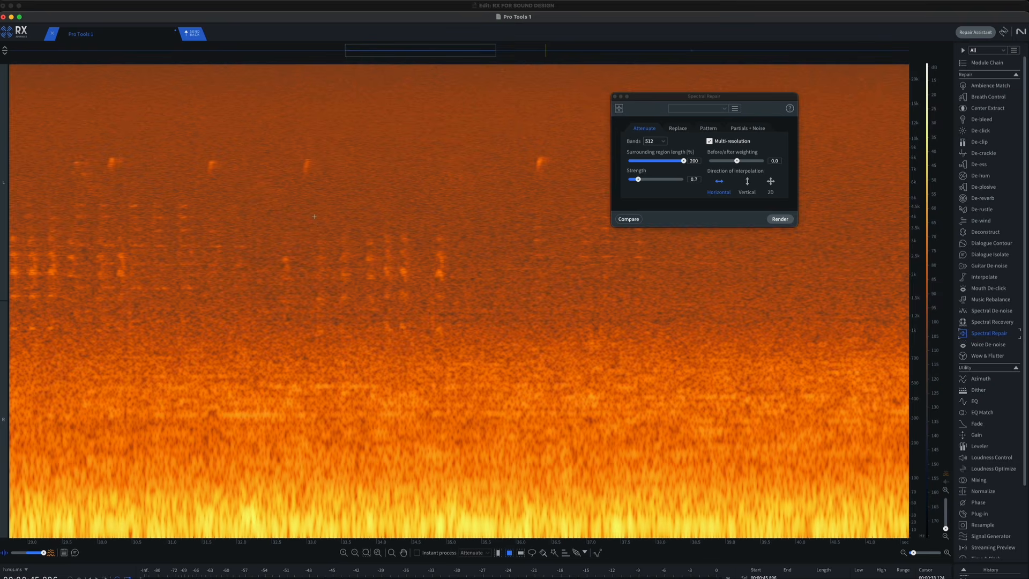
pyautogui.moveTo(314, 216); pyautogui.dragTo(461, 357)
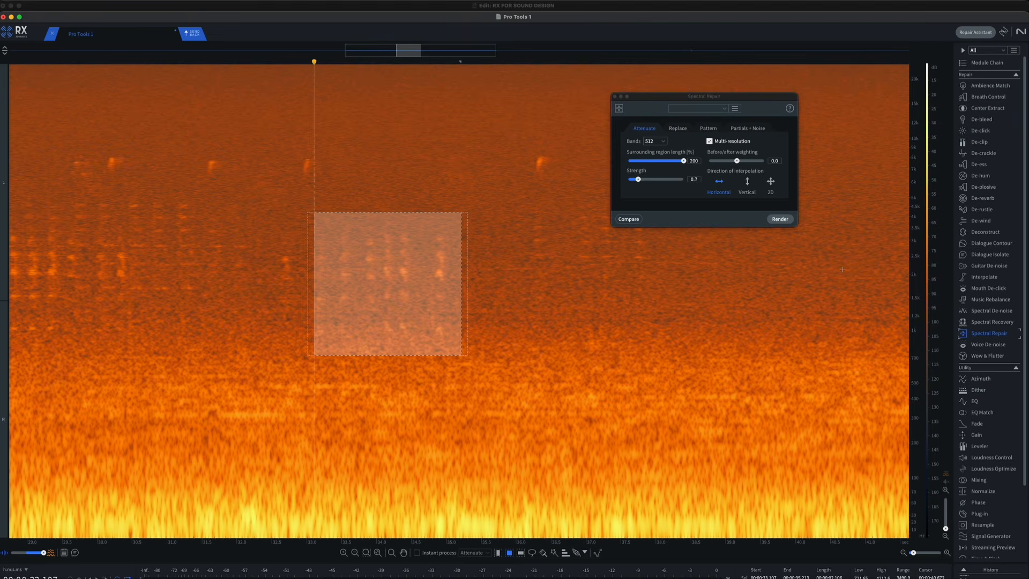
pyautogui.click(792, 220)
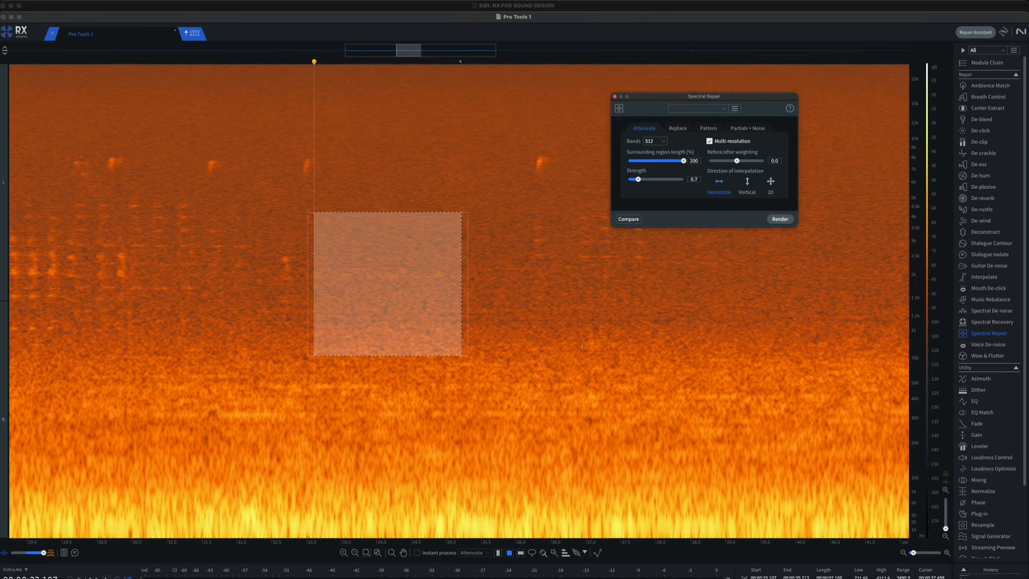
pyautogui.click(535, 346)
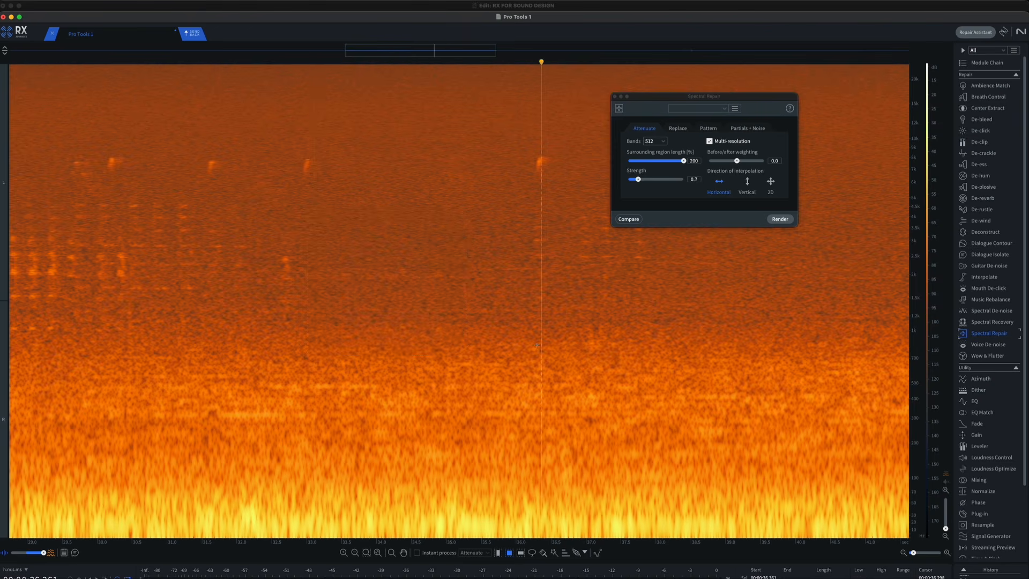
# Attenuate the high-frequency chirps near 36.3 s and 33 s, using selections about 0.5 s and 0.7 s wide.
pyautogui.moveTo(523, 146); pyautogui.dragTo(569, 301)
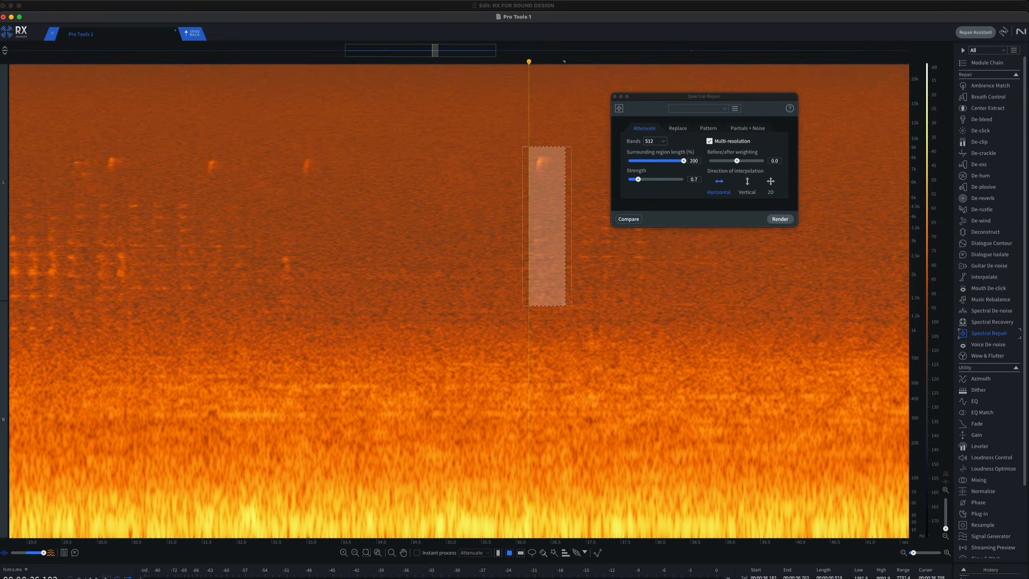
pyautogui.click(774, 218)
pyautogui.click(349, 172)
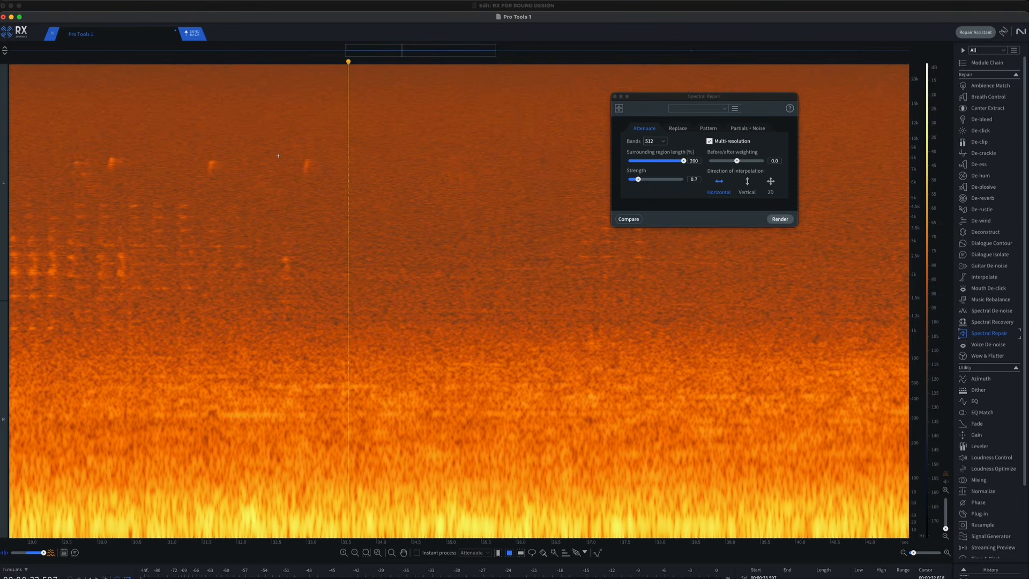
pyautogui.moveTo(277, 148); pyautogui.dragTo(341, 193)
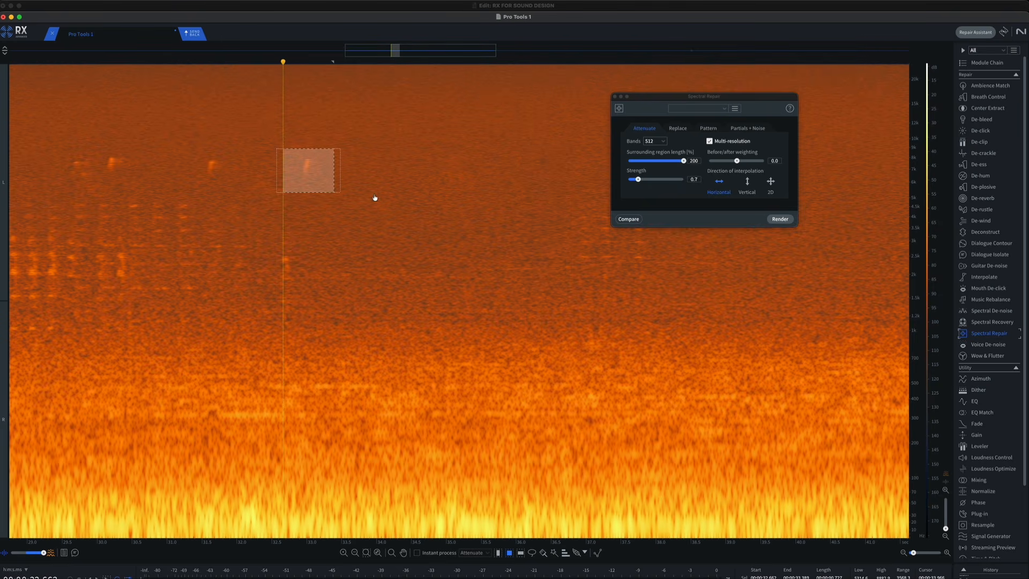
pyautogui.press('Return')
pyautogui.click(317, 191)
# Attenuate the high-frequency chirp near 31.6 s and the fainter mid-frequency spot near 32.7 s.
pyautogui.moveTo(204, 149); pyautogui.dragTo(239, 193)
pyautogui.press('Return')
pyautogui.click(269, 257)
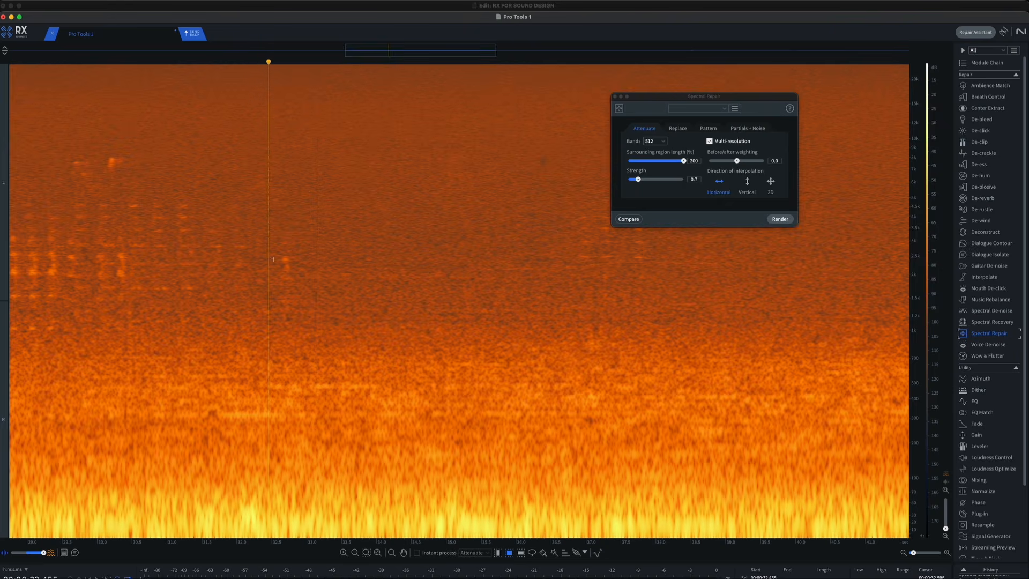
pyautogui.moveTo(260, 244); pyautogui.dragTo(307, 289)
pyautogui.press('Return')
pyautogui.click(349, 242)
# Attenuate the high-frequency chirps near 27.8 s and 25 s, each within a selection about 1.5 s wide.
pyautogui.hscroll(-5, 351, 242)
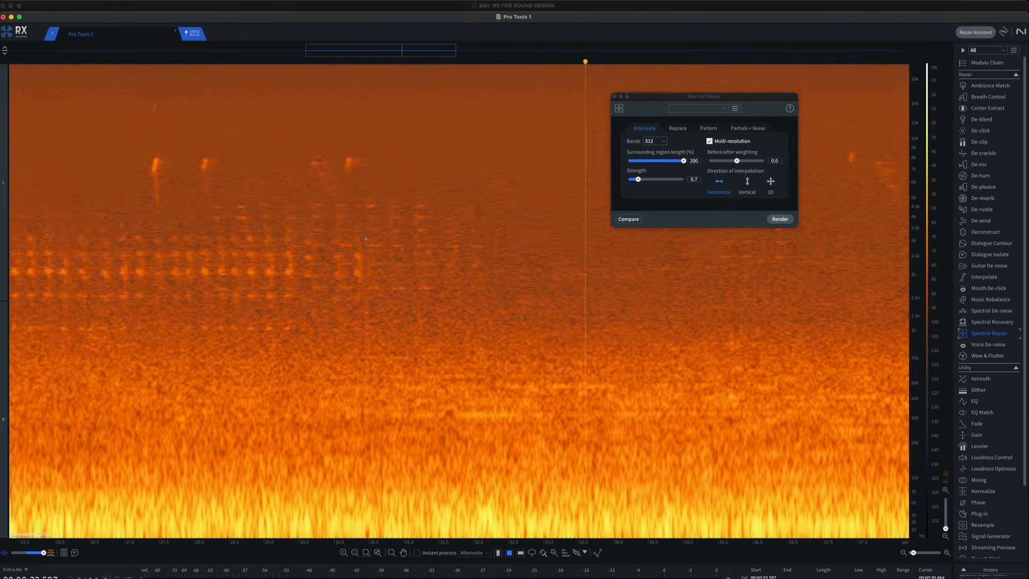
pyautogui.hscroll(-3, 366, 238)
pyautogui.moveTo(256, 140); pyautogui.dragTo(362, 201)
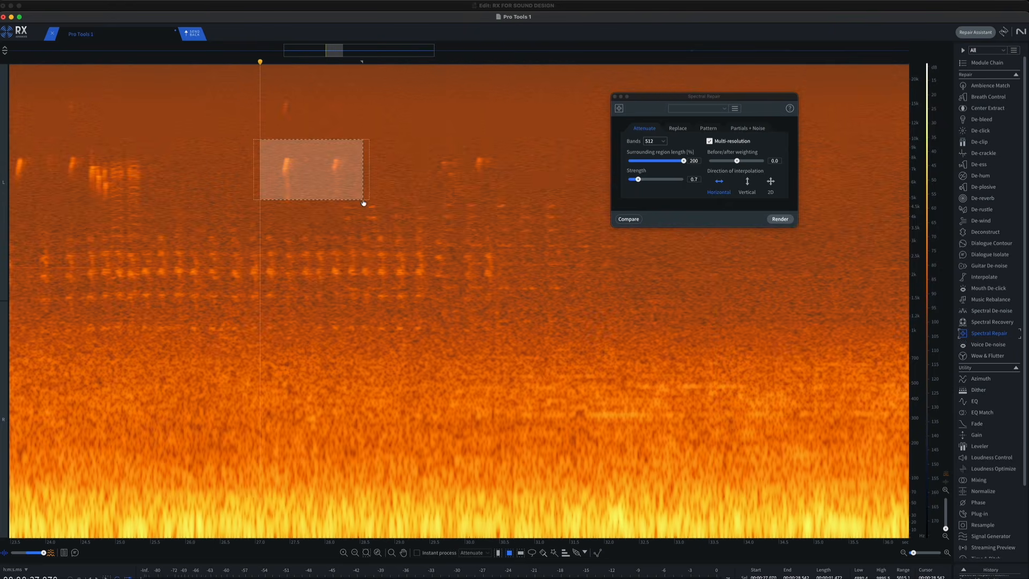
pyautogui.click(345, 209)
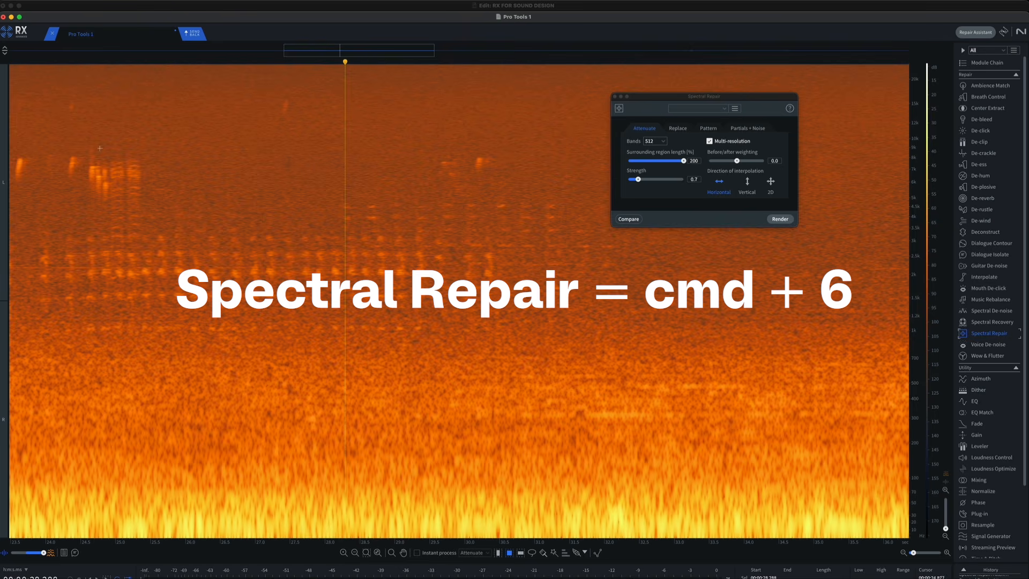
pyautogui.moveTo(57, 141); pyautogui.dragTo(165, 247)
pyautogui.press('super+6')
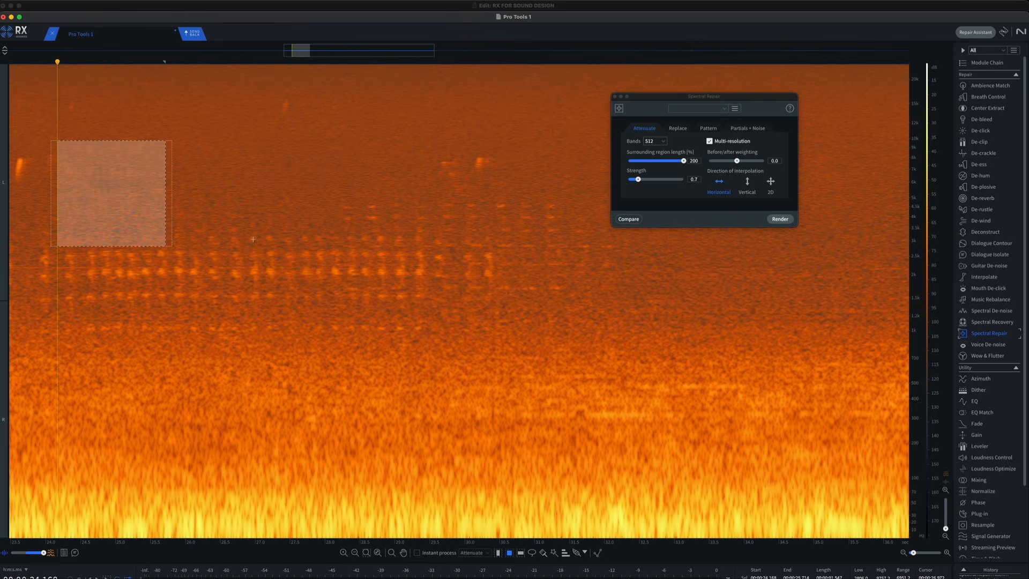
pyautogui.click(254, 240)
# Attenuate the long repeating chirp pattern between about 24 s and 33 s with Spectral Repair.
pyautogui.scroll(-4, 299, 212)
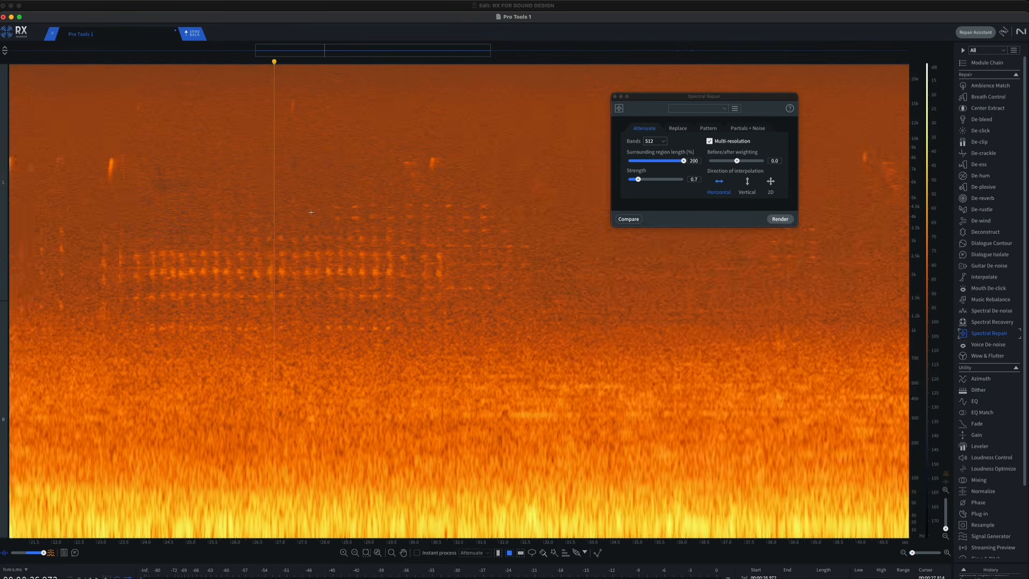
pyautogui.moveTo(173, 334); pyautogui.dragTo(486, 138)
pyautogui.press('super+6')
pyautogui.click(540, 265)
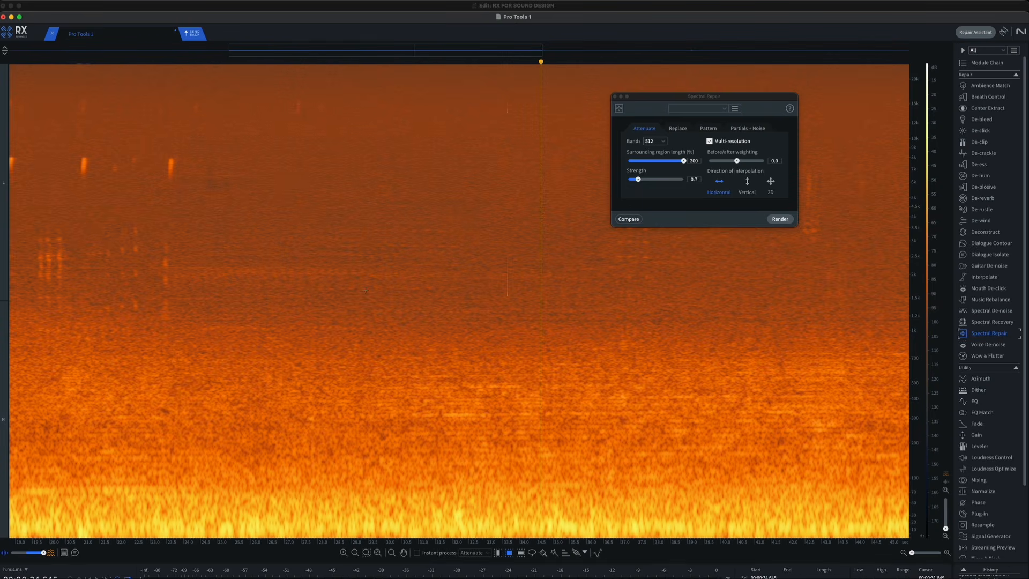
# Attenuate the faint marks above 10 kHz near 27.6 s and 33.7 s, and clear the selection.
pyautogui.moveTo(282, 121); pyautogui.dragTo(332, 87)
pyautogui.press('super+6')
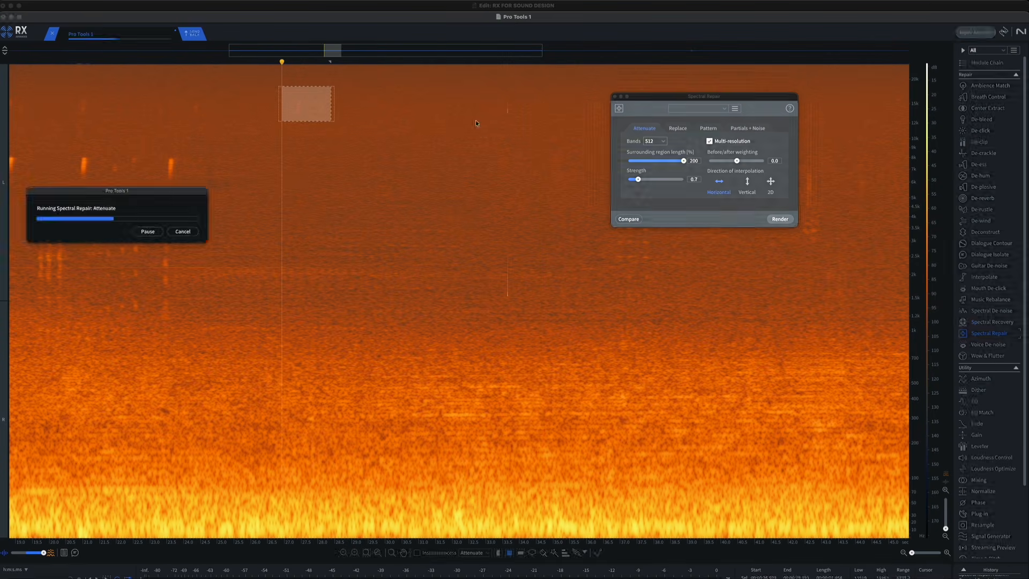
pyautogui.moveTo(488, 121); pyautogui.dragTo(526, 83)
pyautogui.press('super+6')
pyautogui.click(518, 279)
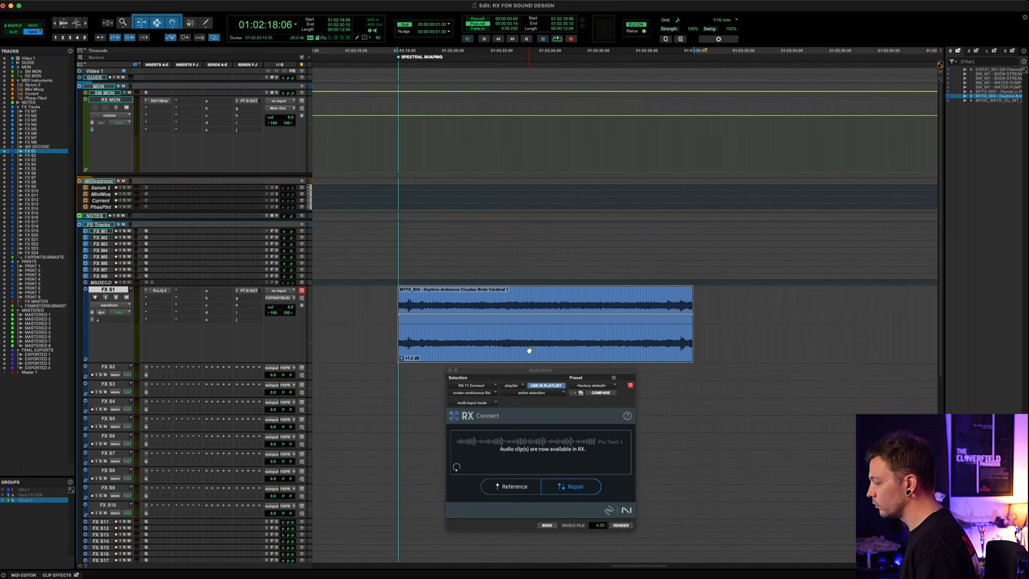
# Send the daytime cicadas and birds ambience clip on track FX S1 in Pro Tools to RX, and place the playhead at its start.
pyautogui.click(552, 527)
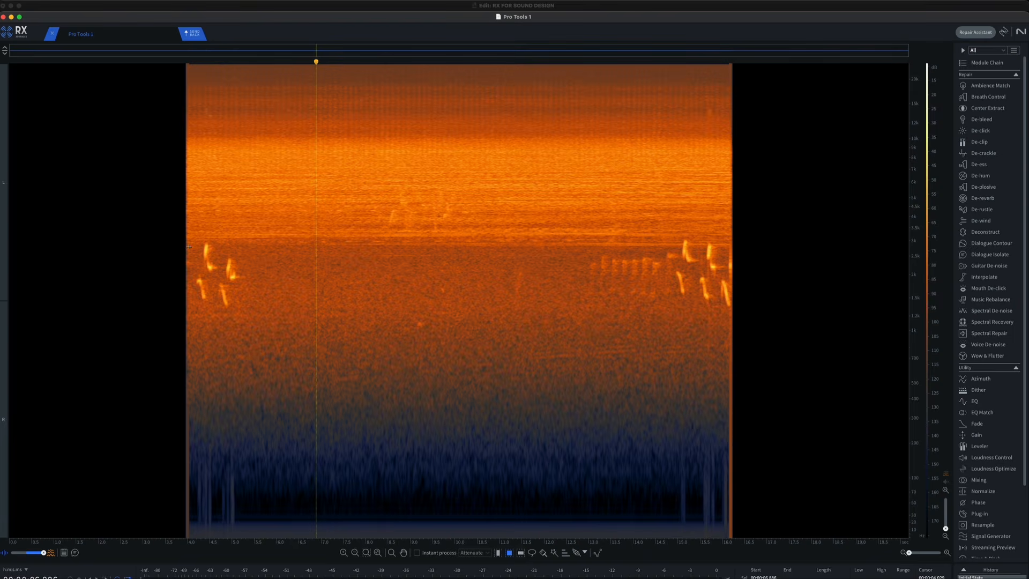
pyautogui.click(187, 254)
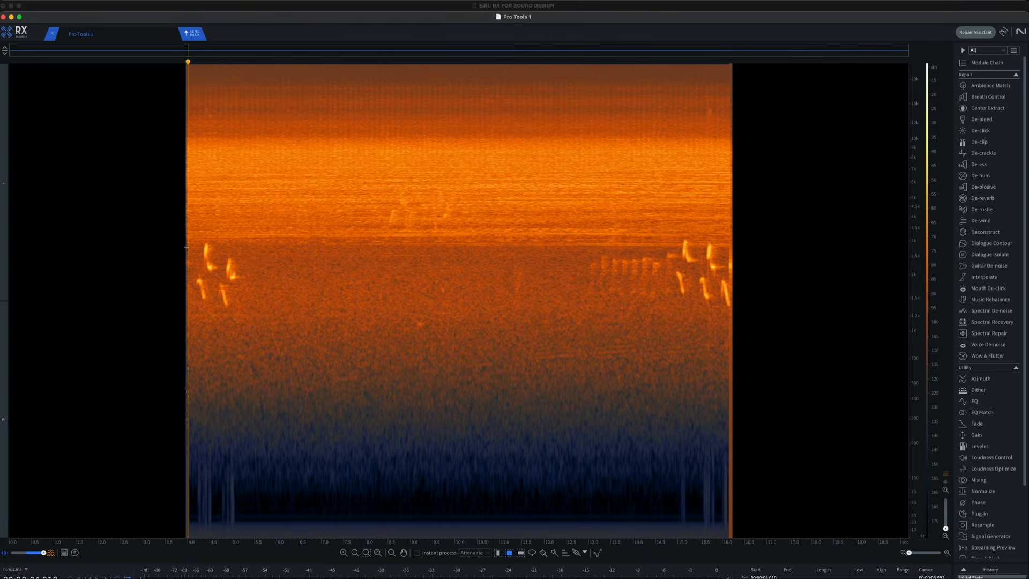
# Play the ambience clip from just after its start, at about 4.1 s, through the opening bird calls.
pyautogui.press('space')
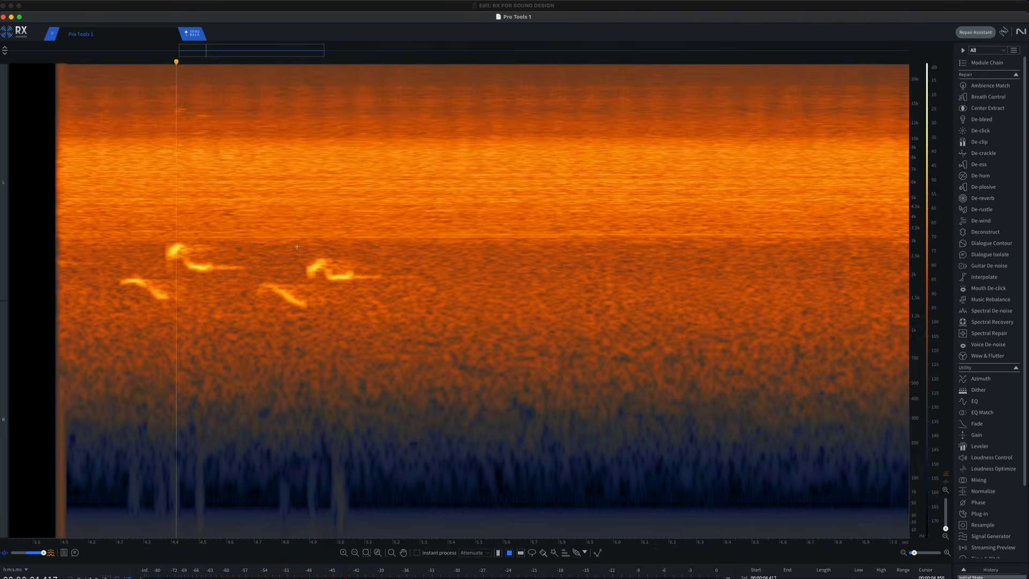
pyautogui.hscroll(3, 297, 246)
pyautogui.hscroll(-5, 297, 247)
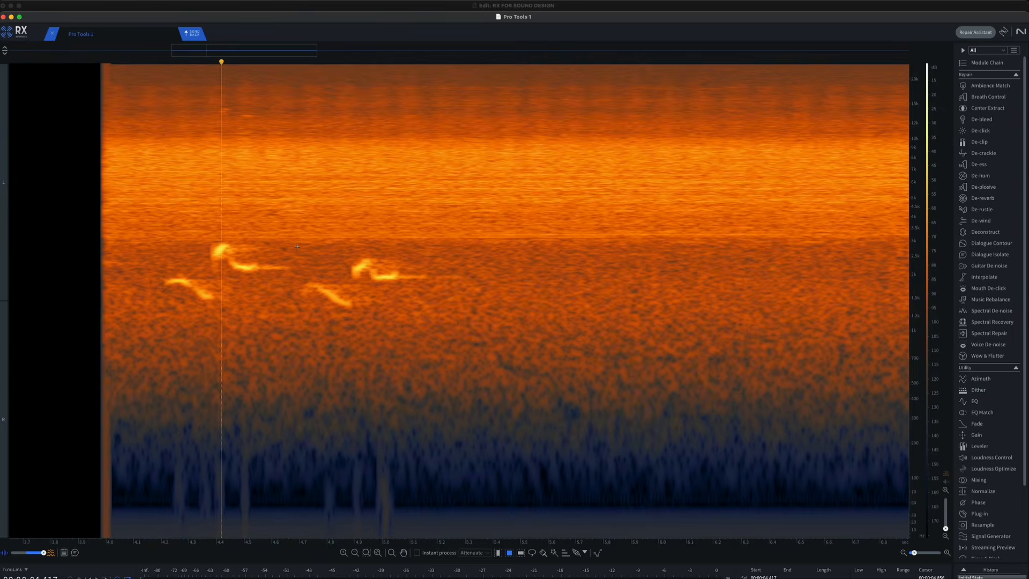
pyautogui.click(130, 151)
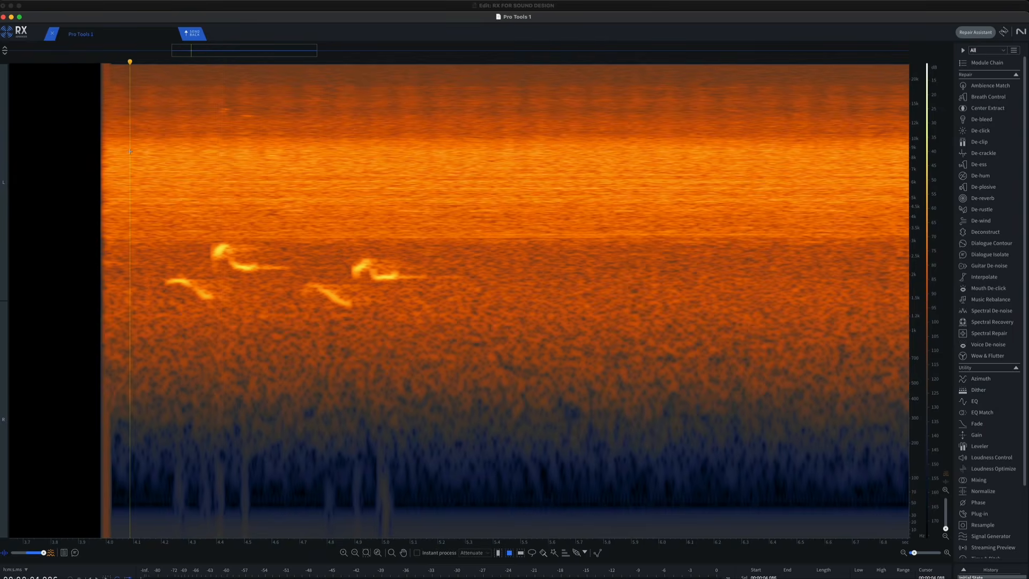
pyautogui.press('space')
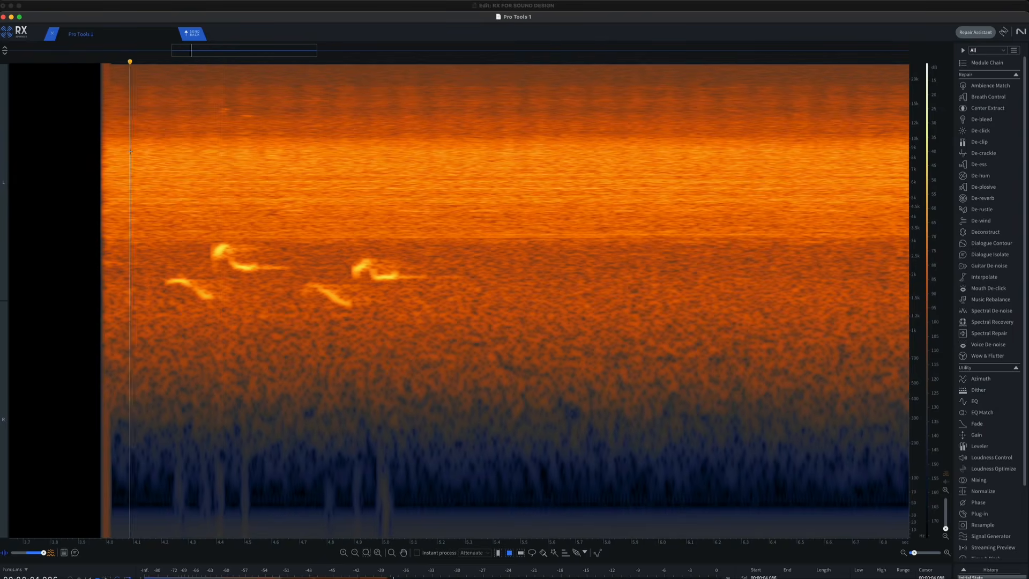
pyautogui.press('space')
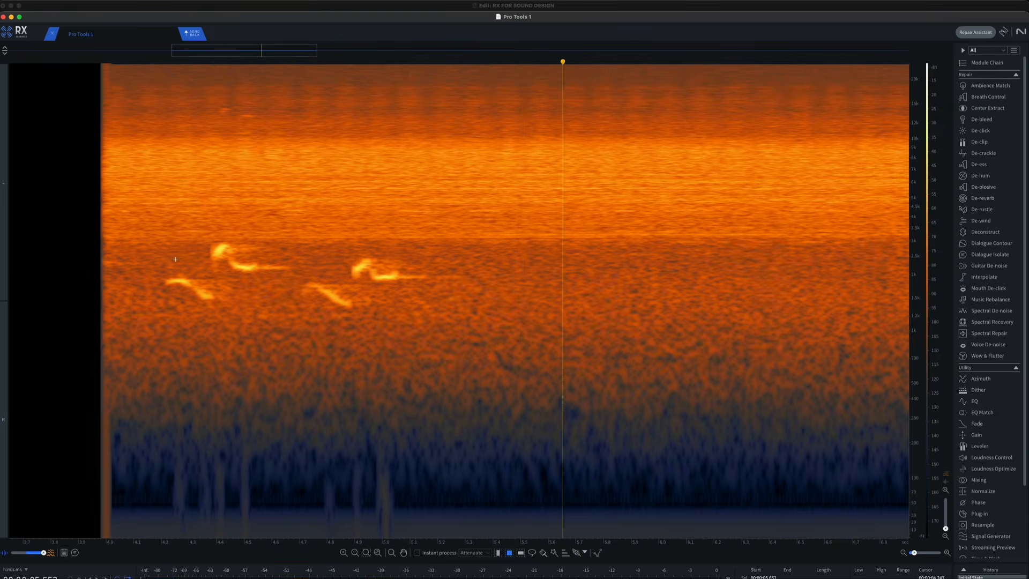
# Select only the opening bird calls in a region about 1.3 s wide, audition it, and clear the selection.
pyautogui.moveTo(150, 232); pyautogui.dragTo(506, 338)
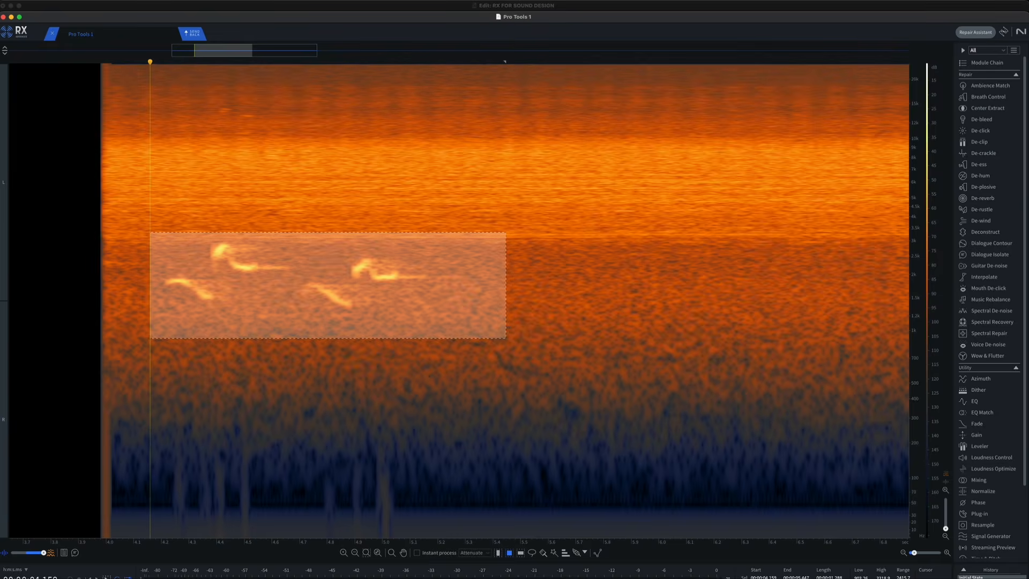
pyautogui.press('space')
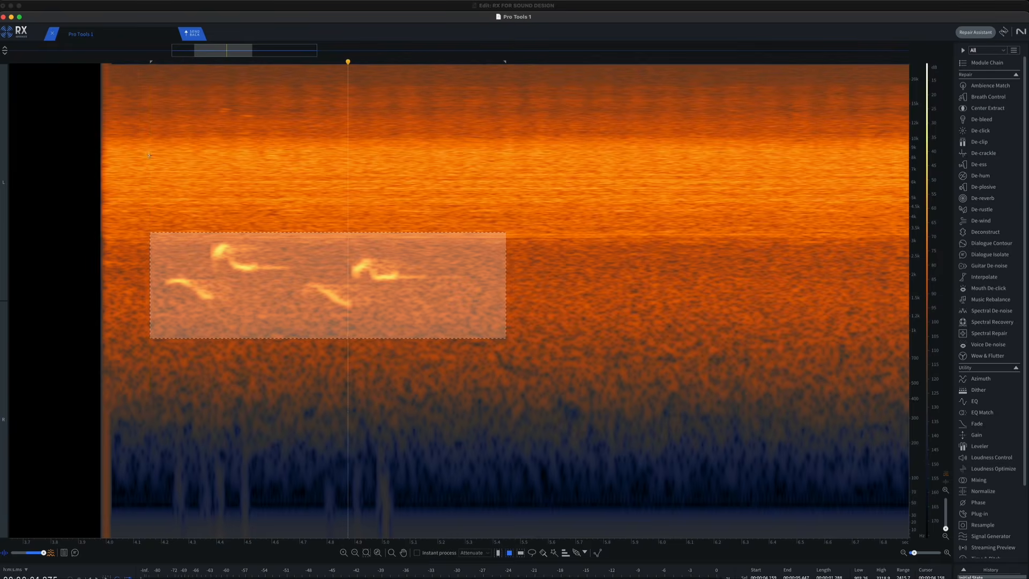
pyautogui.moveTo(149, 155); pyautogui.dragTo(537, 367)
pyautogui.click(530, 263)
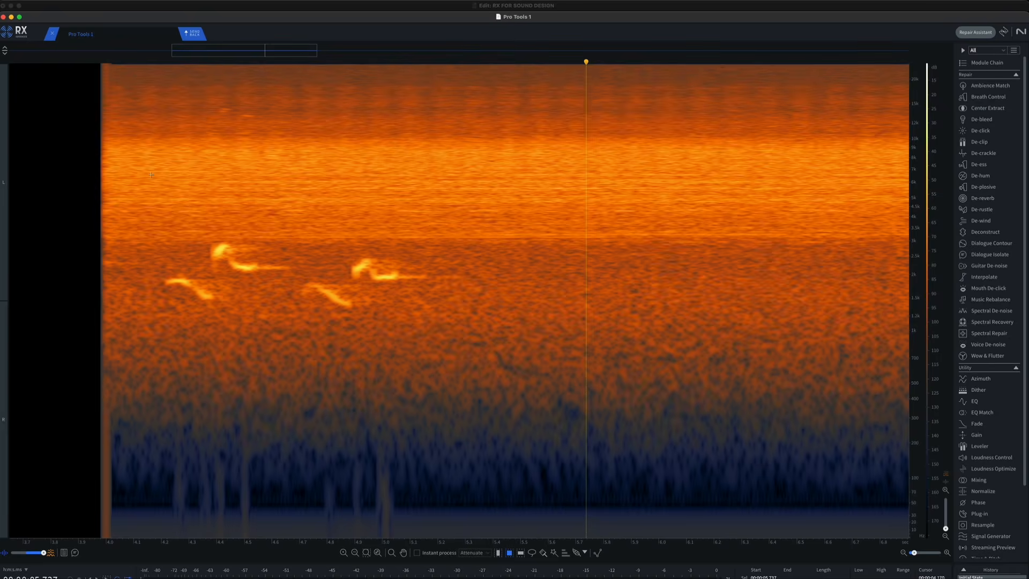
# Audition the bright cicada band above the opening bird calls within a selection about 1.2 s wide.
pyautogui.moveTo(147, 75); pyautogui.dragTo(481, 239)
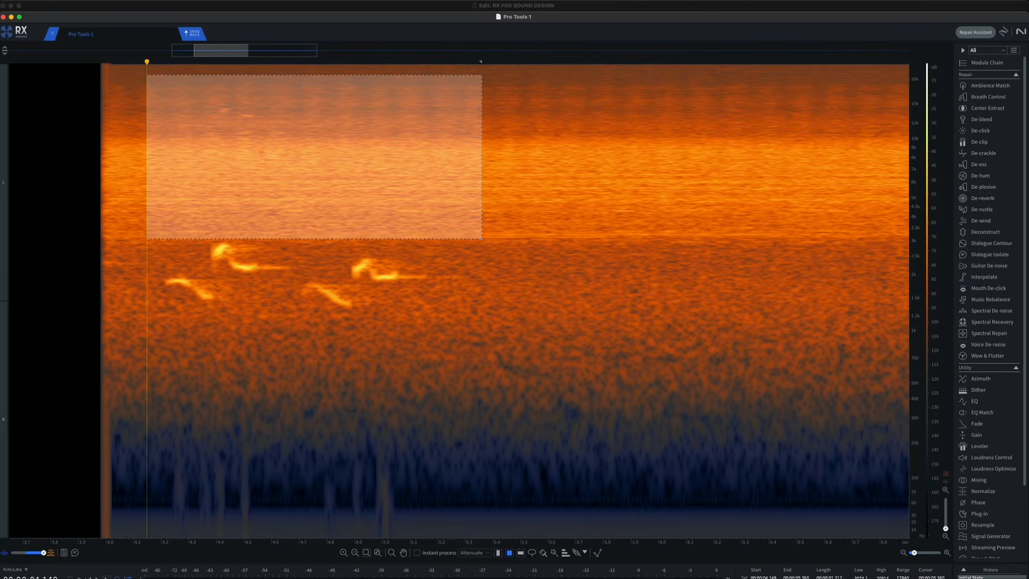
pyautogui.press('space')
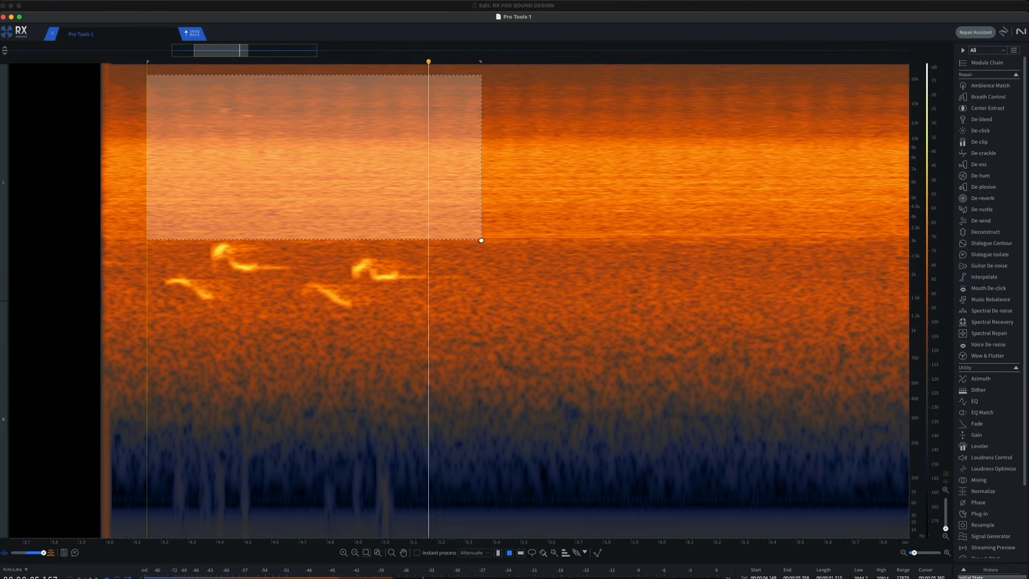
pyautogui.click(236, 265)
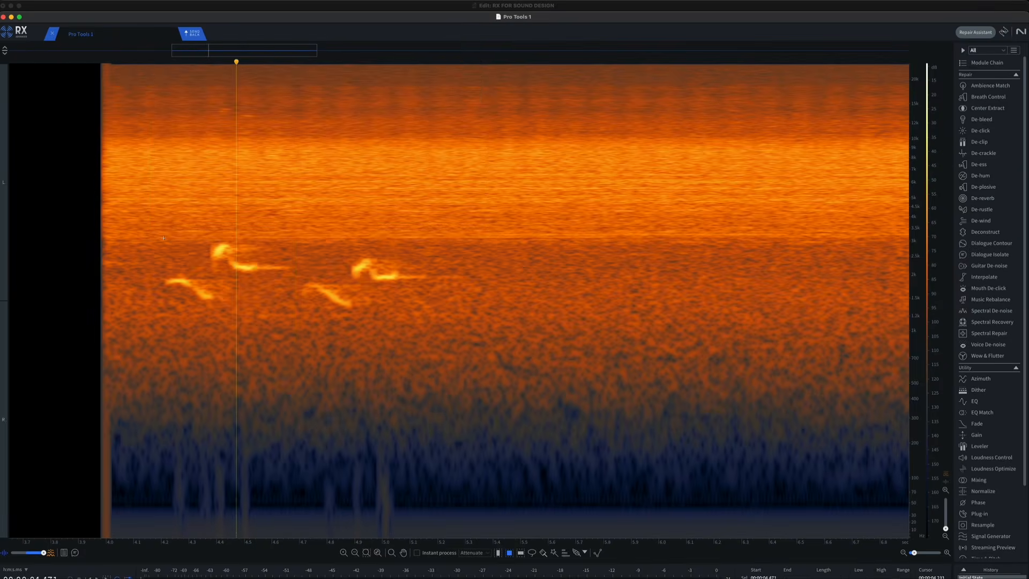
# Audition the bird calls alone, and select the background noise just after them in a region about 1.3 s wide.
pyautogui.moveTo(149, 234); pyautogui.dragTo(510, 324)
pyautogui.press('space')
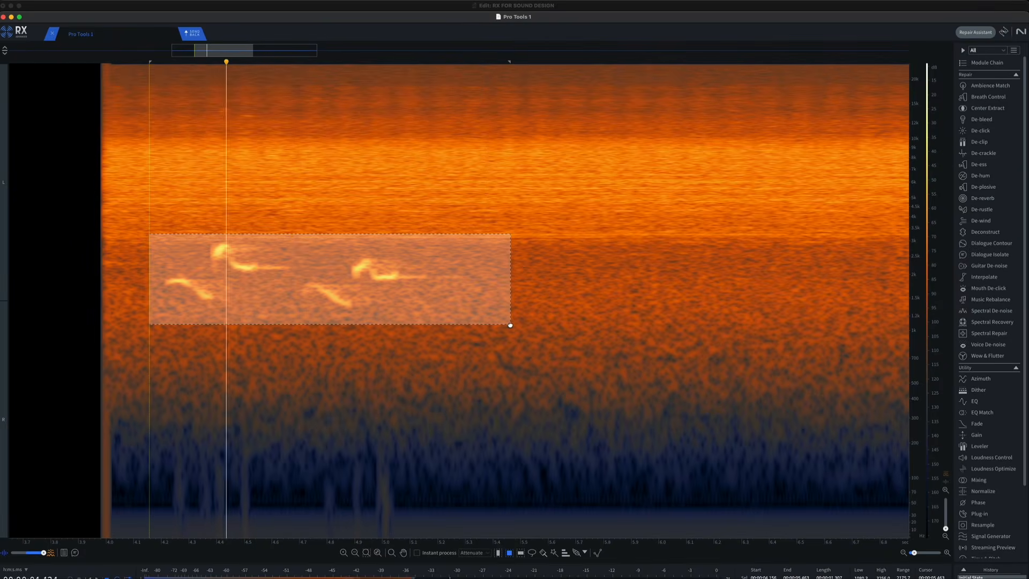
pyautogui.click(310, 369)
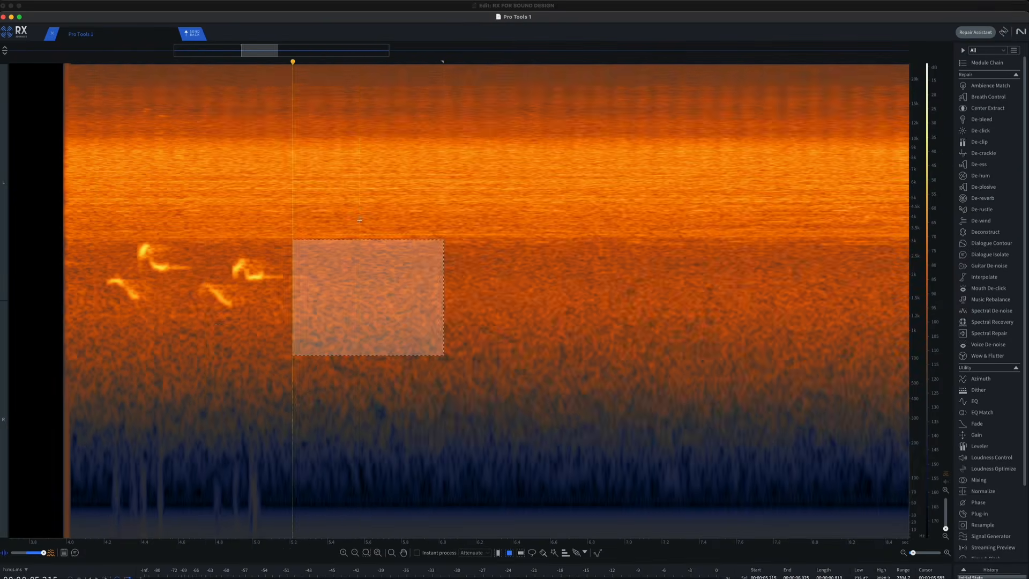
pyautogui.click(360, 217)
pyautogui.moveTo(302, 239); pyautogui.dragTo(550, 399)
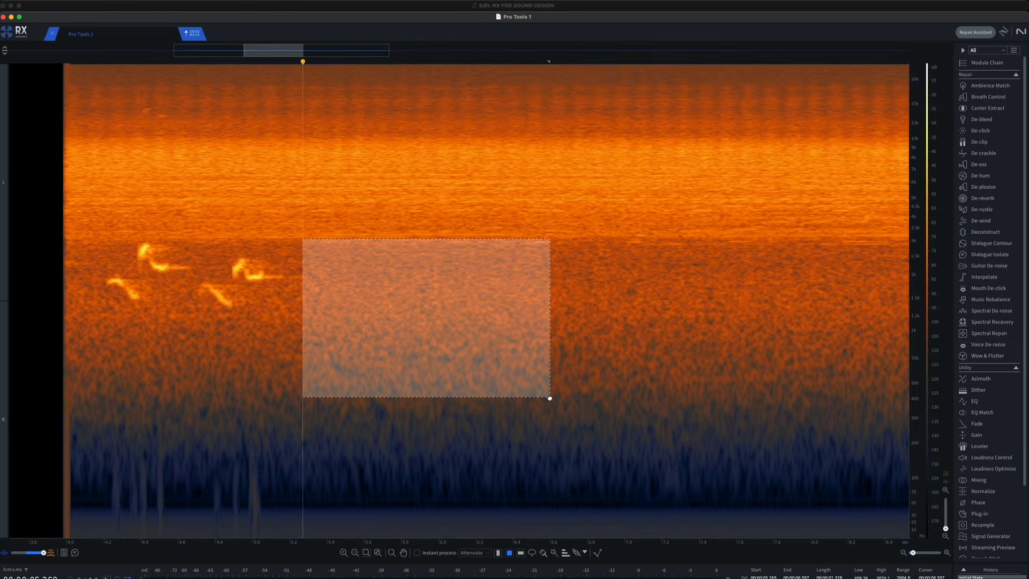
# Select the start of the first chirp, and loop a selection about 0.05 s wide over the upper chirp's head near 4.4 s.
pyautogui.moveTo(107, 277); pyautogui.dragTo(128, 288)
pyautogui.scroll(3, 128, 288)
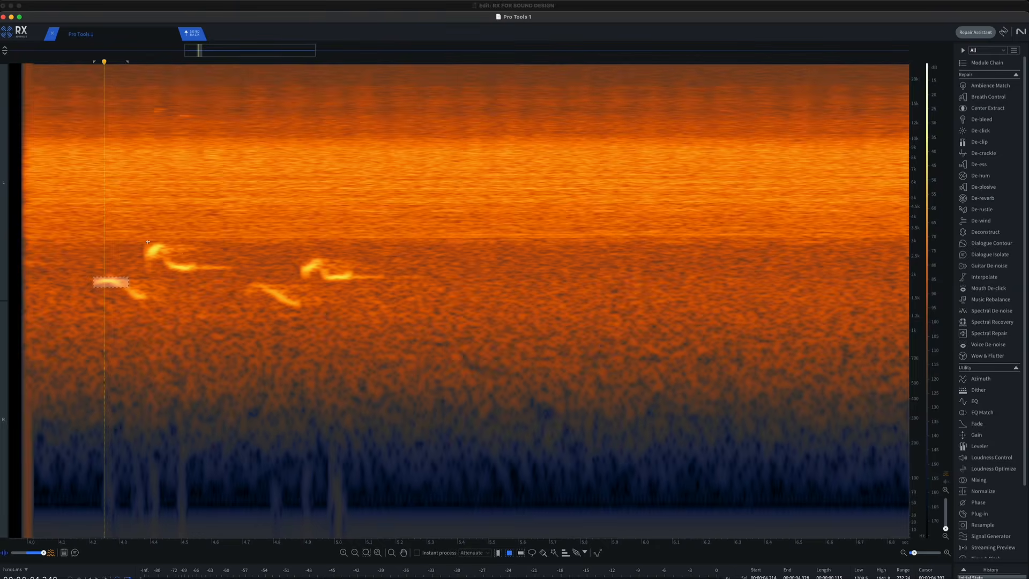
pyautogui.scroll(3, 145, 238)
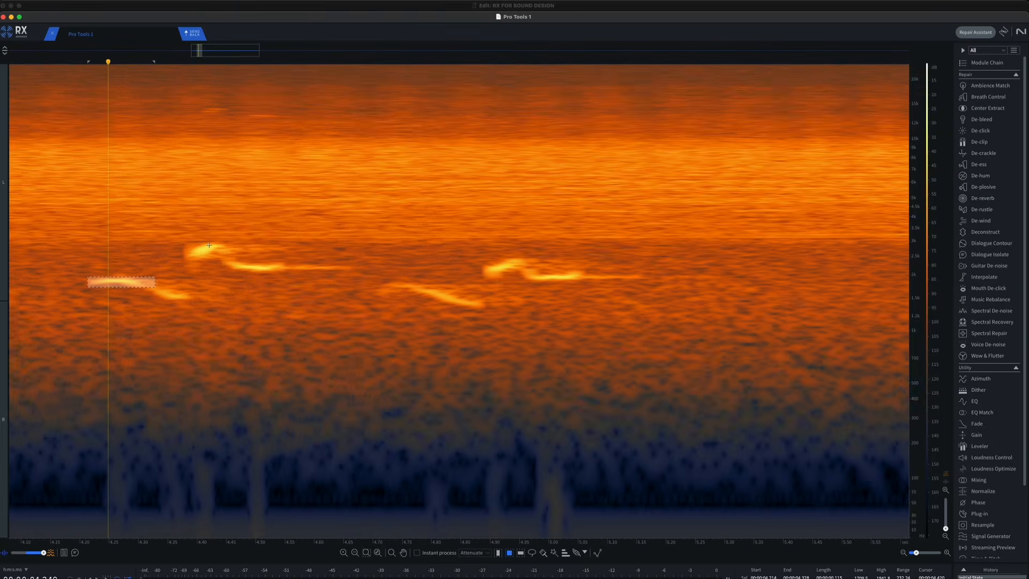
pyautogui.moveTo(185, 239); pyautogui.dragTo(215, 270)
pyautogui.press('space')
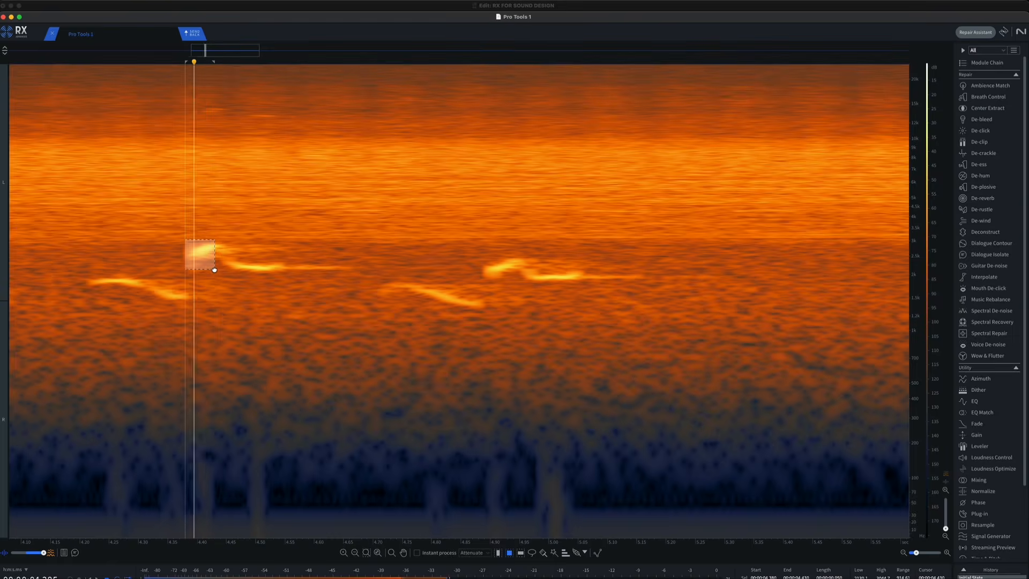
pyautogui.press('space')
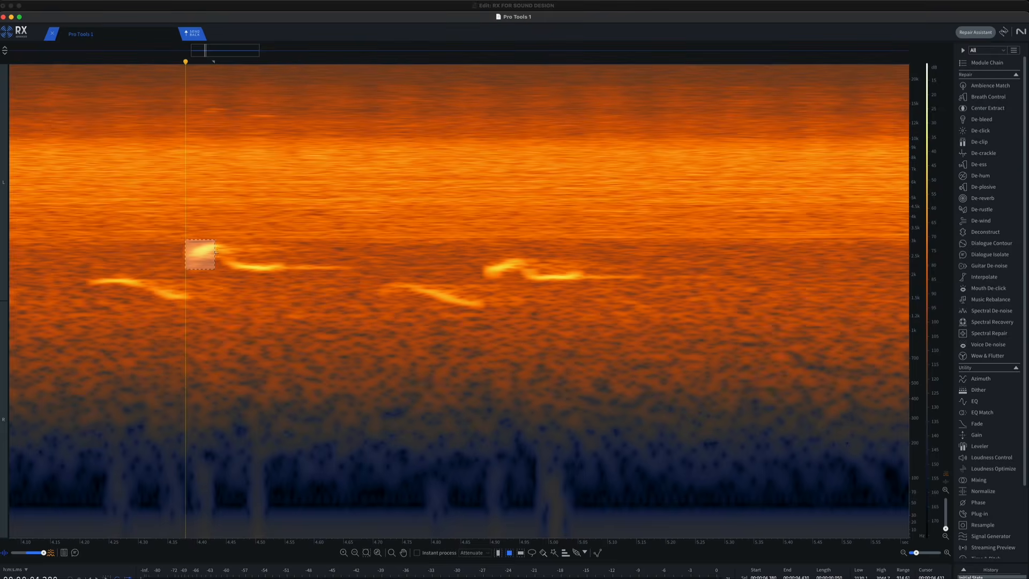
# Shift the selection around the upper chirp during loop playback, and widen it to about 0.29 s.
pyautogui.moveTo(208, 255); pyautogui.dragTo(208, 257)
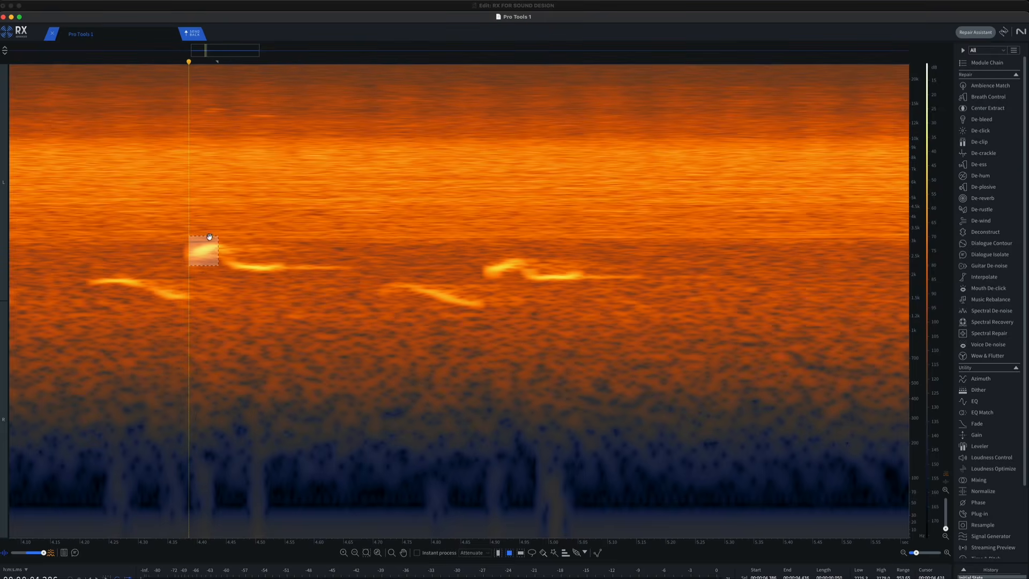
pyautogui.scroll(2, 212, 260)
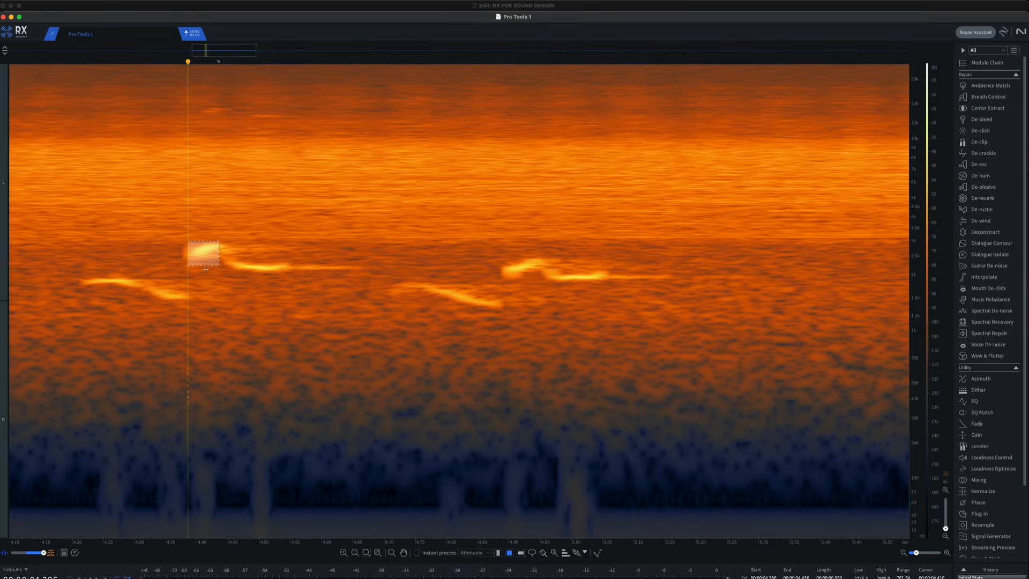
pyautogui.moveTo(204, 262); pyautogui.dragTo(208, 252)
pyautogui.scroll(-1, 210, 254)
pyautogui.hscroll(1, 215, 252)
pyautogui.press('space')
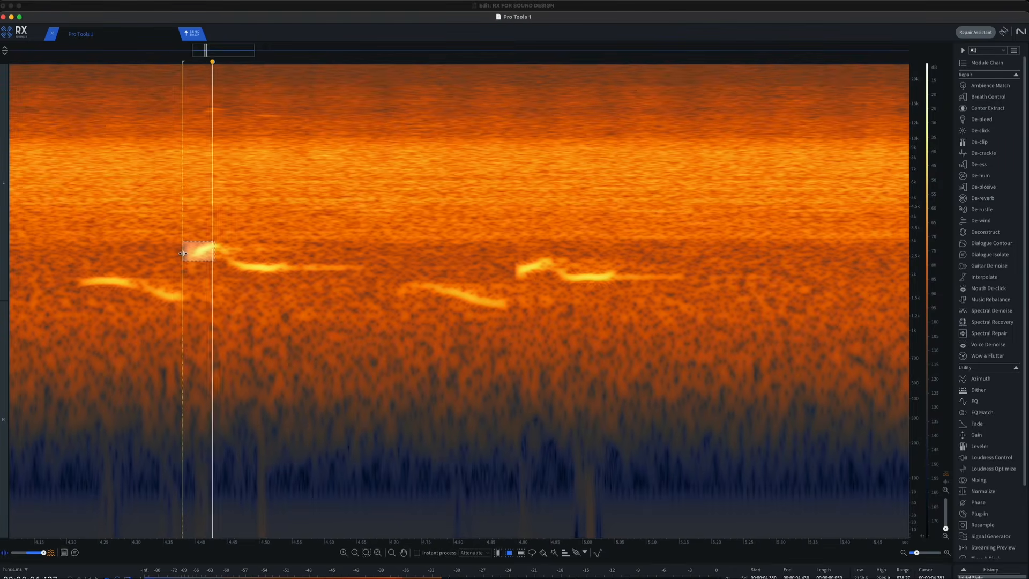
pyautogui.press('space')
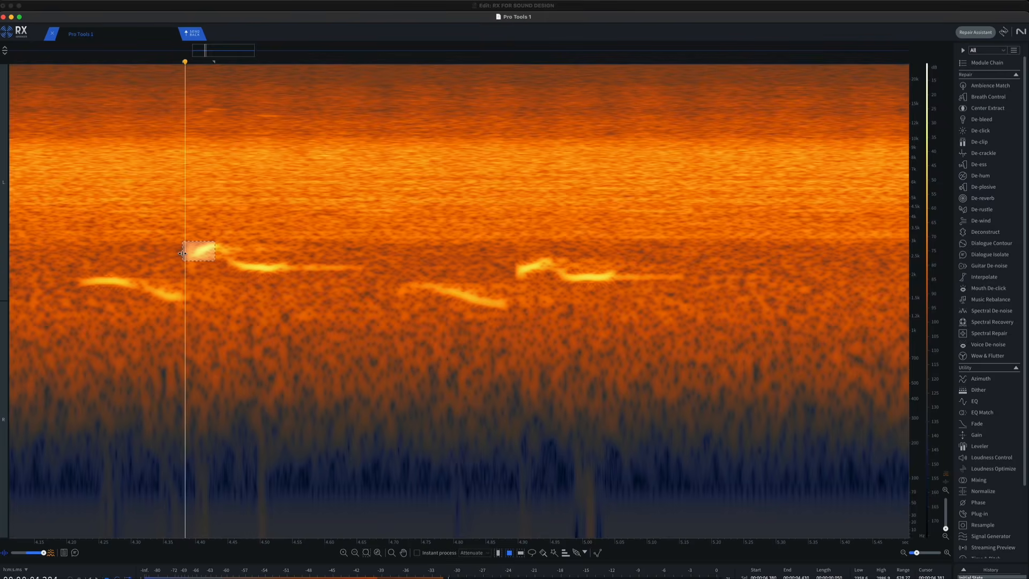
pyautogui.moveTo(182, 253); pyautogui.dragTo(390, 261)
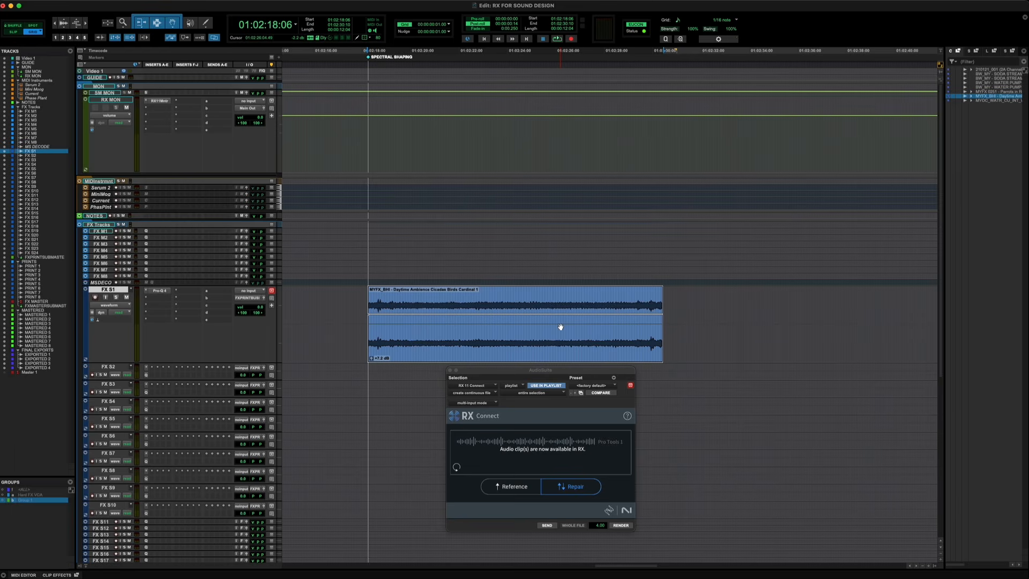
# Switch to Pro Tools and check the RX Monitor insert on the RX MON track, closing it when finished.
pyautogui.click(164, 101)
pyautogui.moveTo(968, 165); pyautogui.dragTo(665, 119)
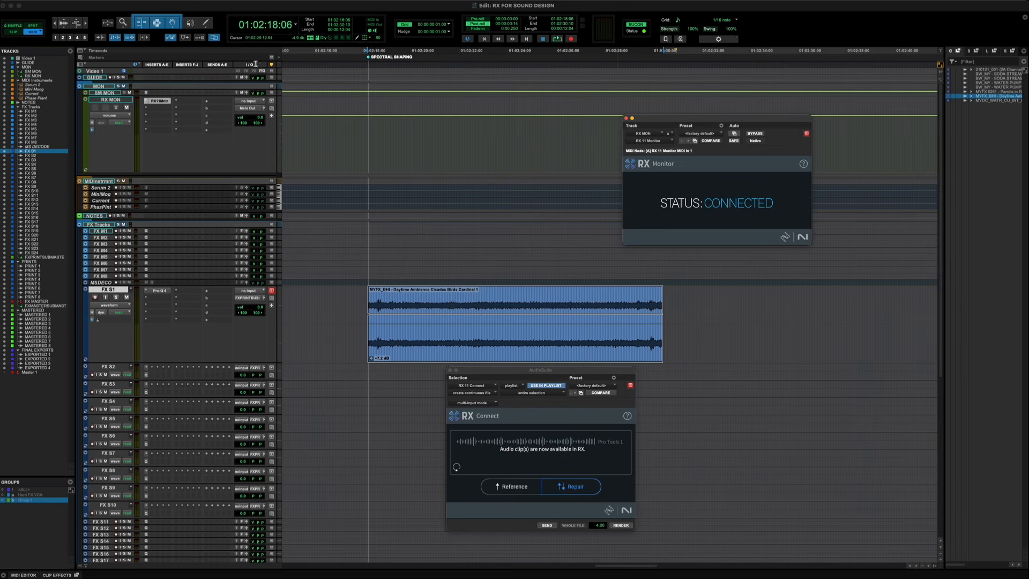
pyautogui.click(626, 118)
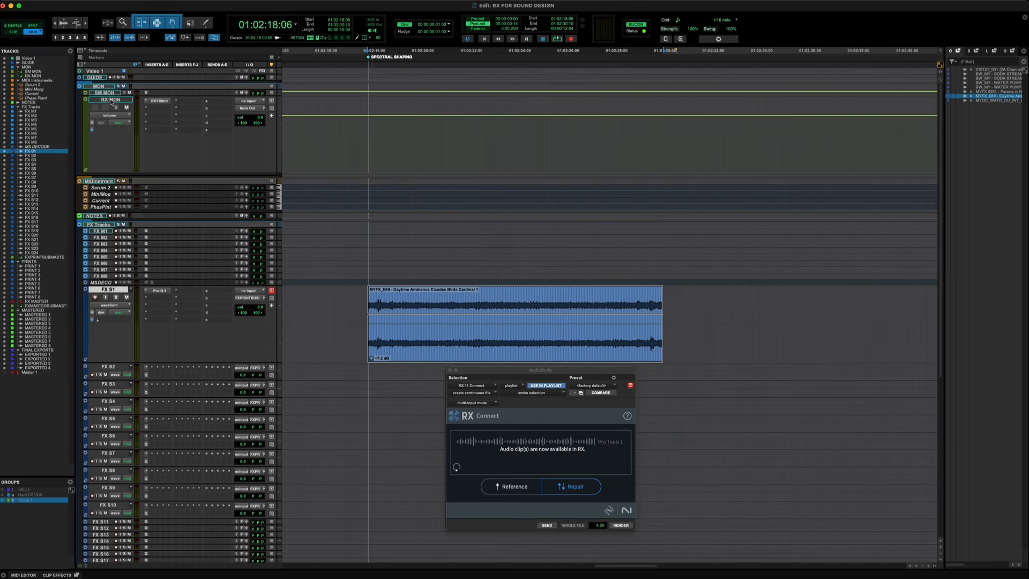
# Set track FX S2's input to Bus 5-6 and add a send from RX MON to the same bus.
pyautogui.click(244, 371)
pyautogui.moveTo(265, 375)
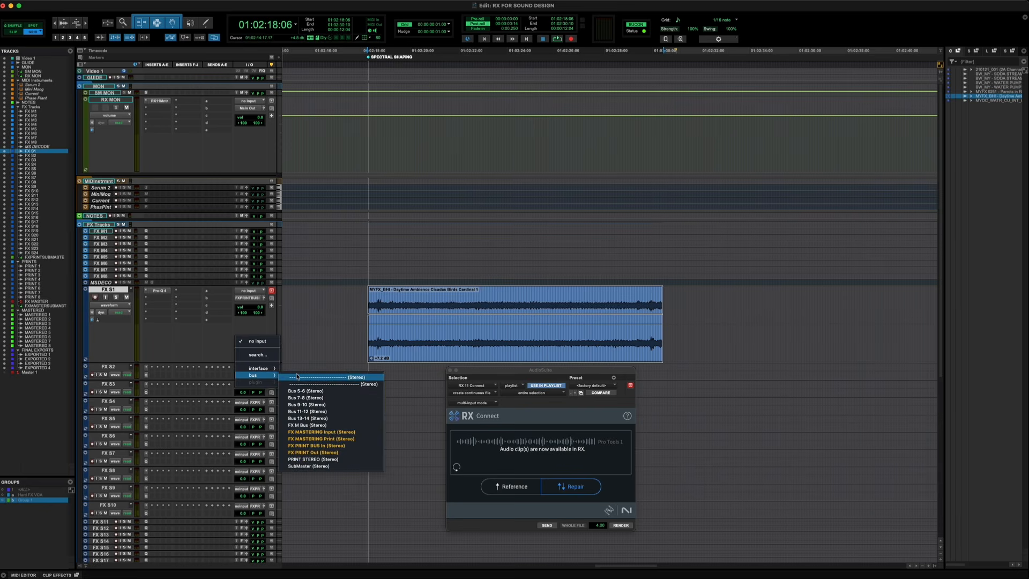
pyautogui.click(323, 391)
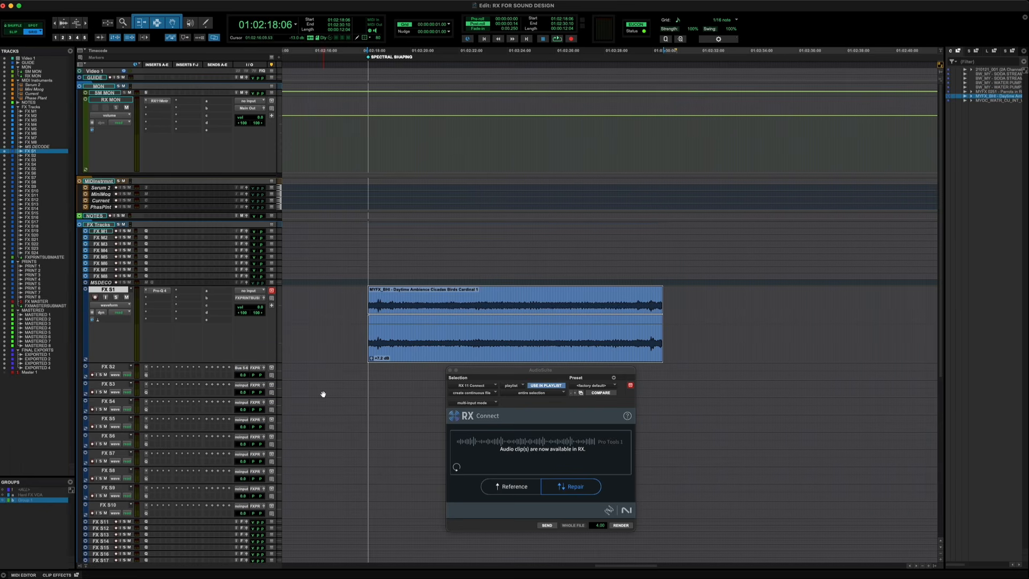
pyautogui.click(218, 102)
pyautogui.moveTo(219, 102)
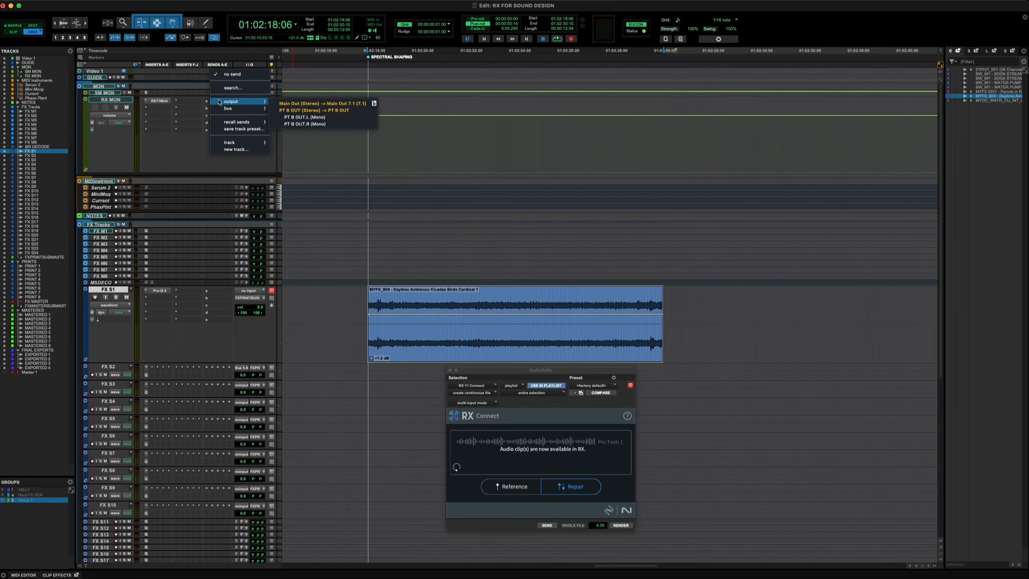
pyautogui.click(297, 123)
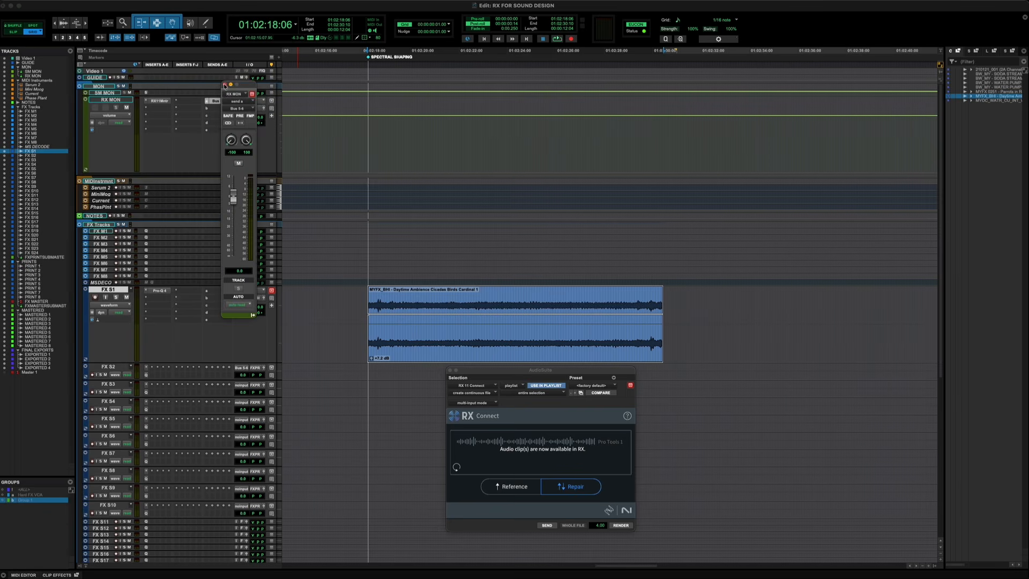
pyautogui.click(225, 85)
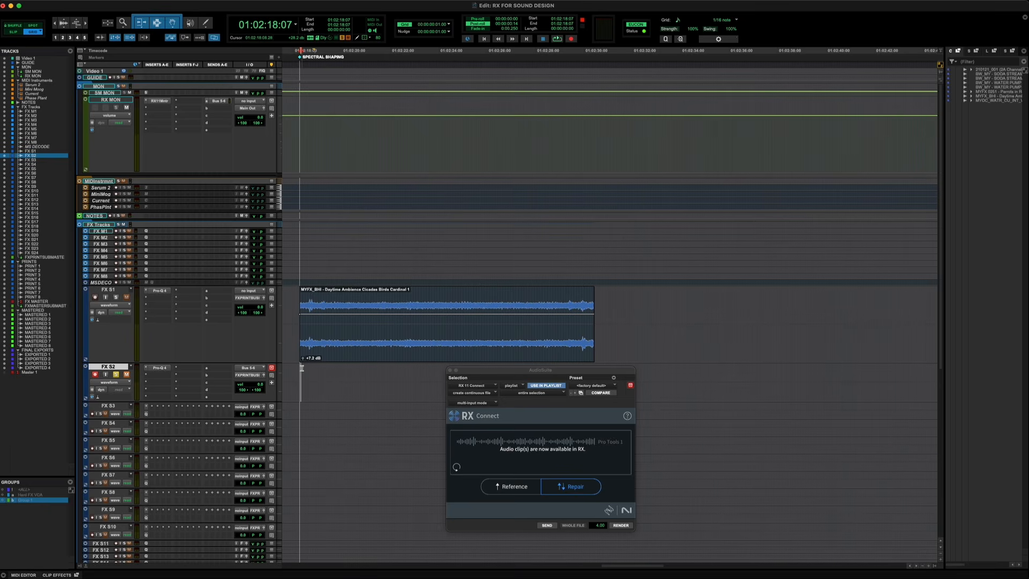
# Mute the daytime ambience clip on FX S1 and start recording on FX S2 at 01:02:18:09.
pyautogui.click(373, 348)
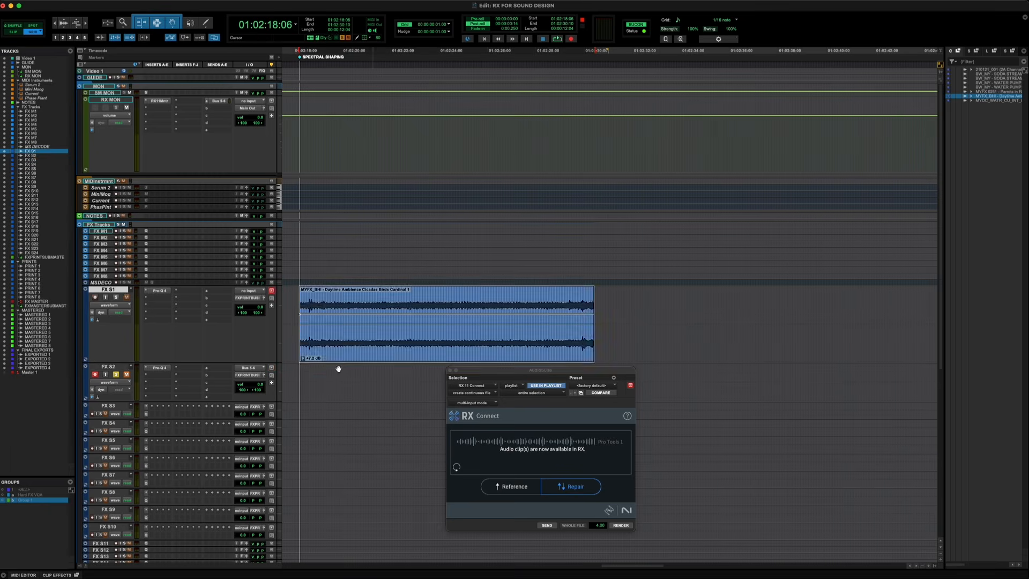
pyautogui.click(303, 369)
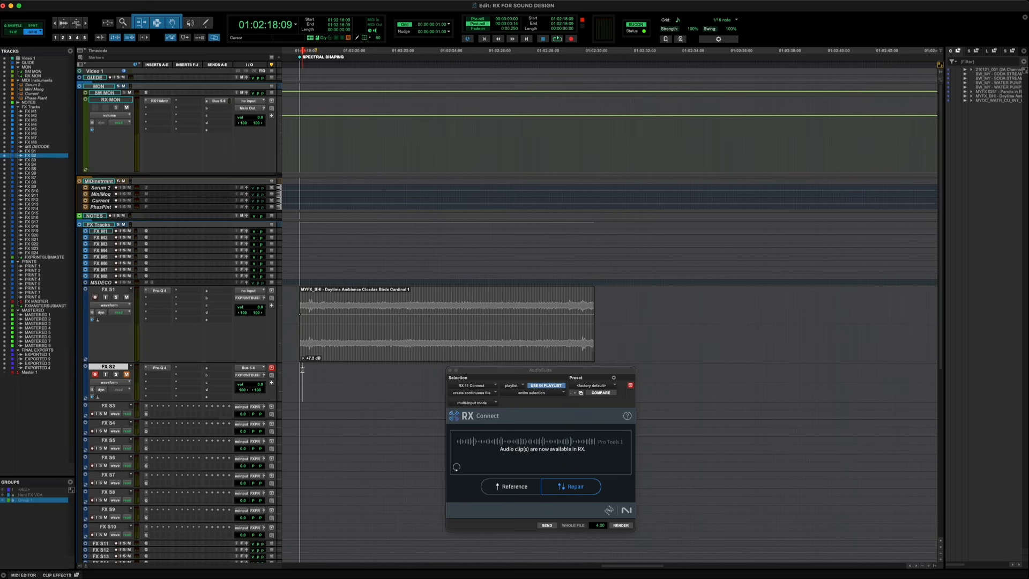
pyautogui.press('super+space')
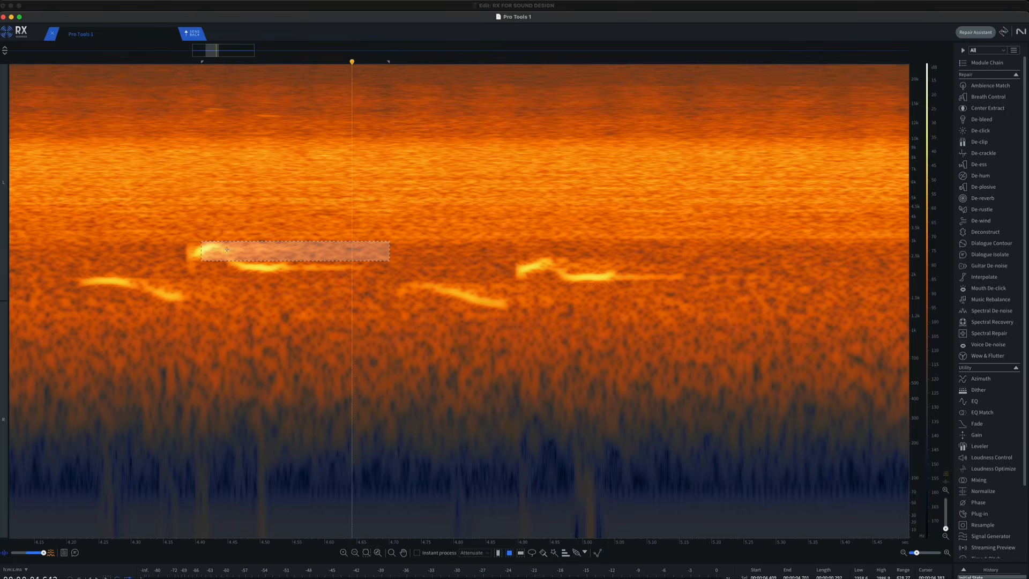
# In RX, sweep a looping selection across the bird calls to record the performance onto FX S2, and review the recorded clip.
pyautogui.moveTo(185, 238)
pyautogui.mouseDown()
pyautogui.moveTo(401, 269)
pyautogui.moveTo(432, 264)
pyautogui.moveTo(409, 251)
pyautogui.moveTo(206, 246)
pyautogui.moveTo(367, 246)
pyautogui.mouseUp()
pyautogui.press('space')
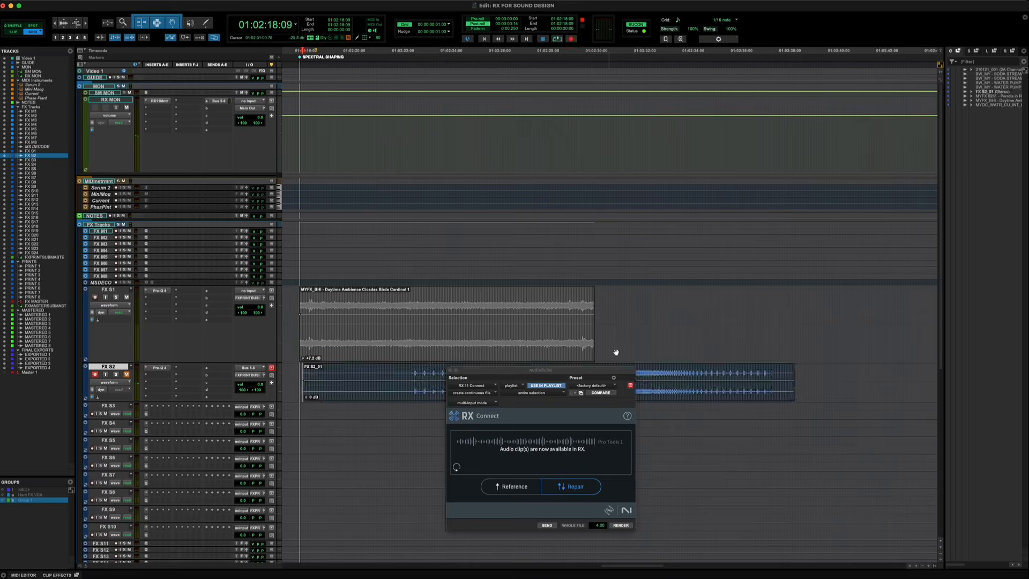
pyautogui.scroll(-5, 731, 349)
pyautogui.moveTo(459, 244); pyautogui.dragTo(705, 244)
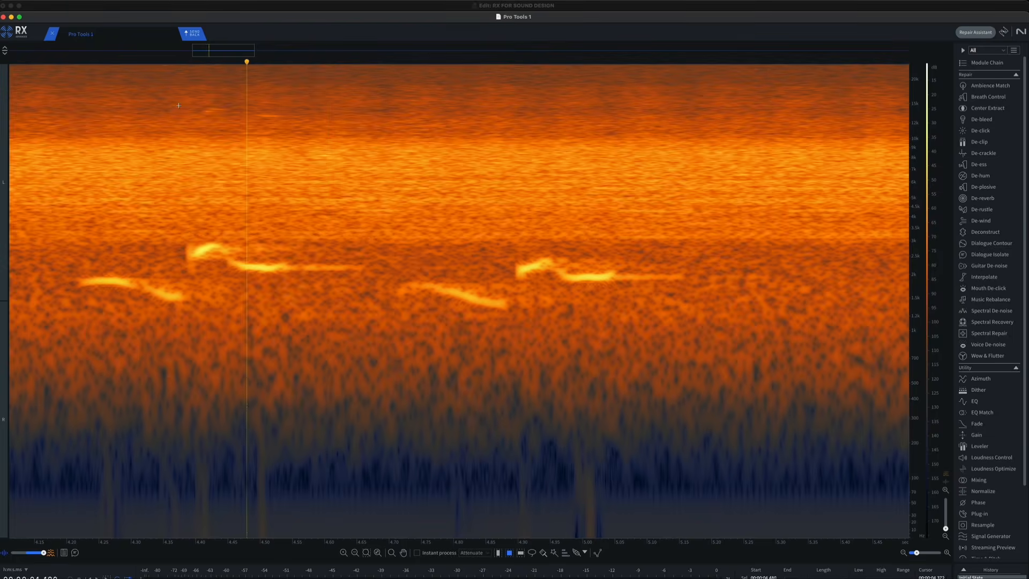
# Select a narrow time-frequency region over the bird call, play it, shift the selection later along the call, and clear it.
pyautogui.moveTo(179, 105); pyautogui.dragTo(223, 420)
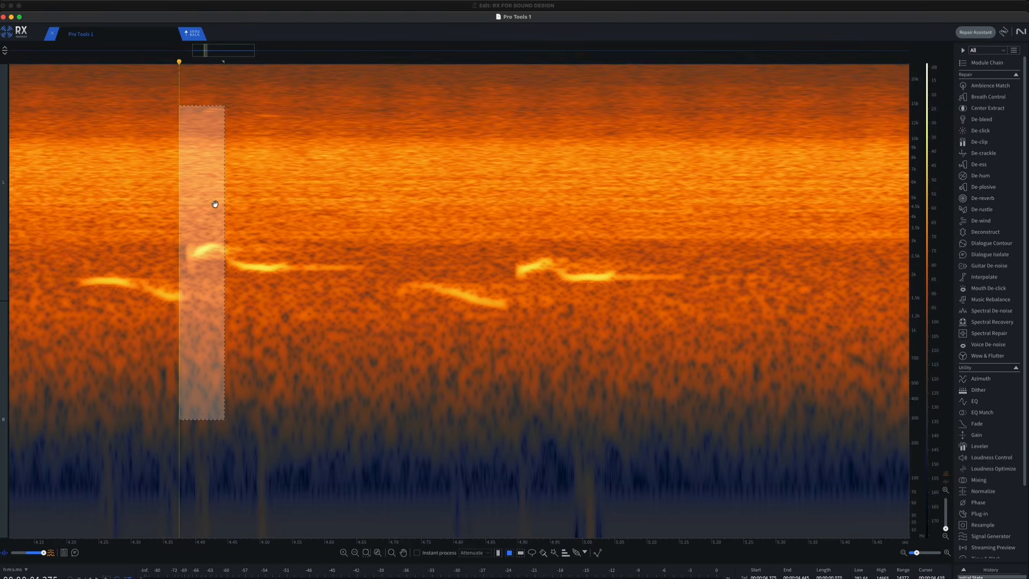
pyautogui.press('space')
pyautogui.moveTo(223, 209); pyautogui.dragTo(287, 200)
pyautogui.click(480, 194)
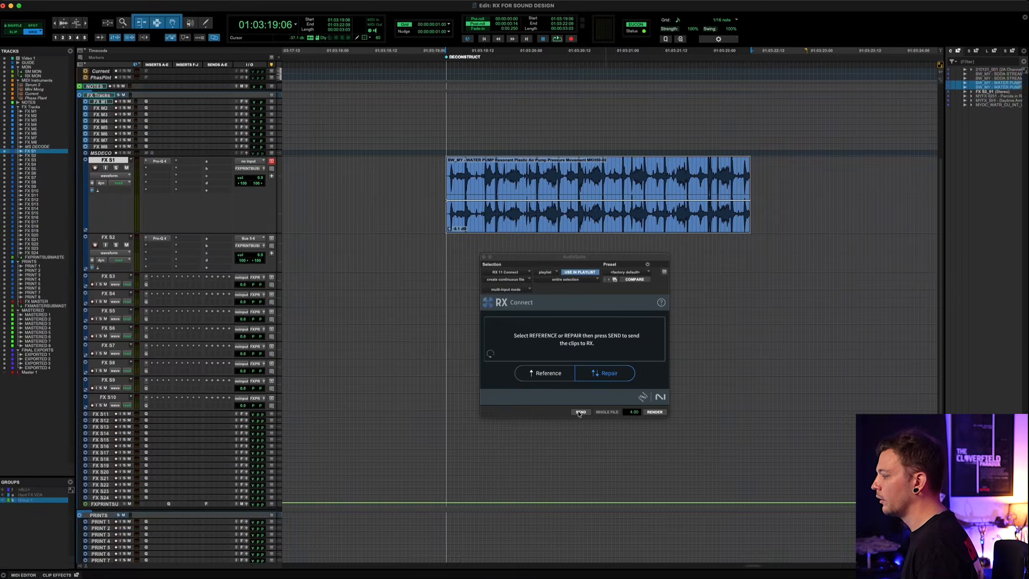
# Send the WATER PUMP clip on FX S1 to RX for repair and play it from the start.
pyautogui.click(580, 412)
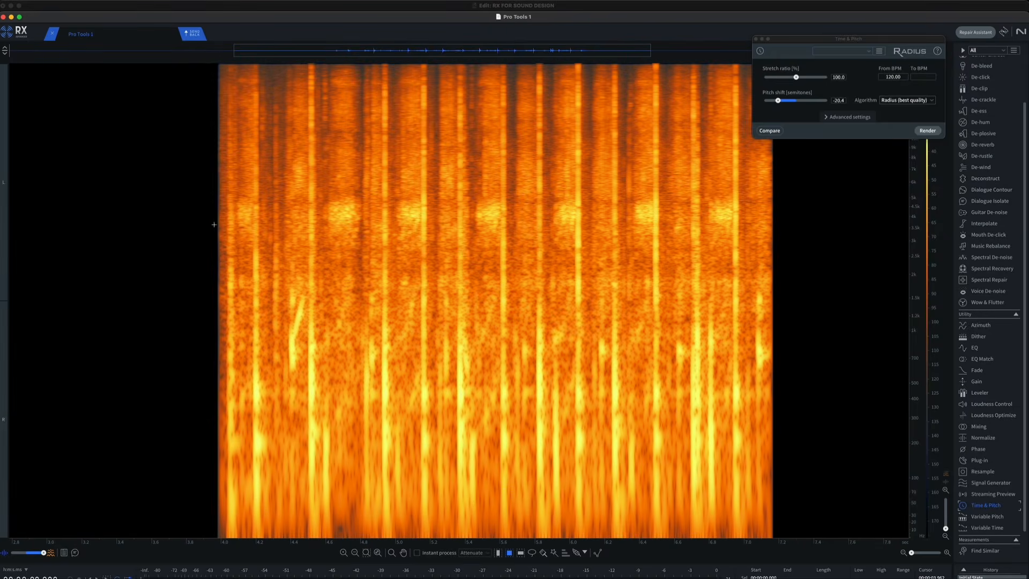
pyautogui.click(214, 224)
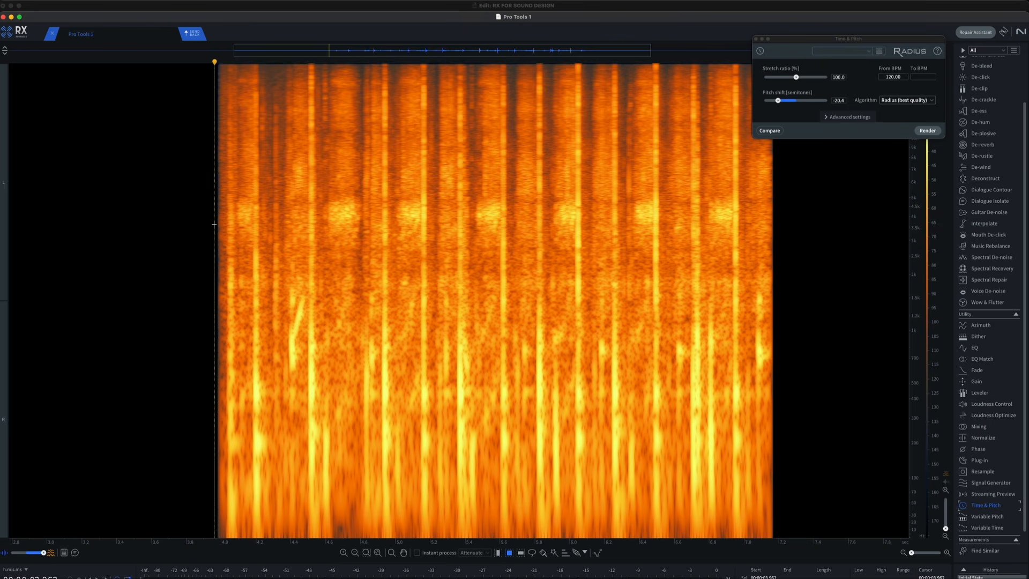
pyautogui.press('space')
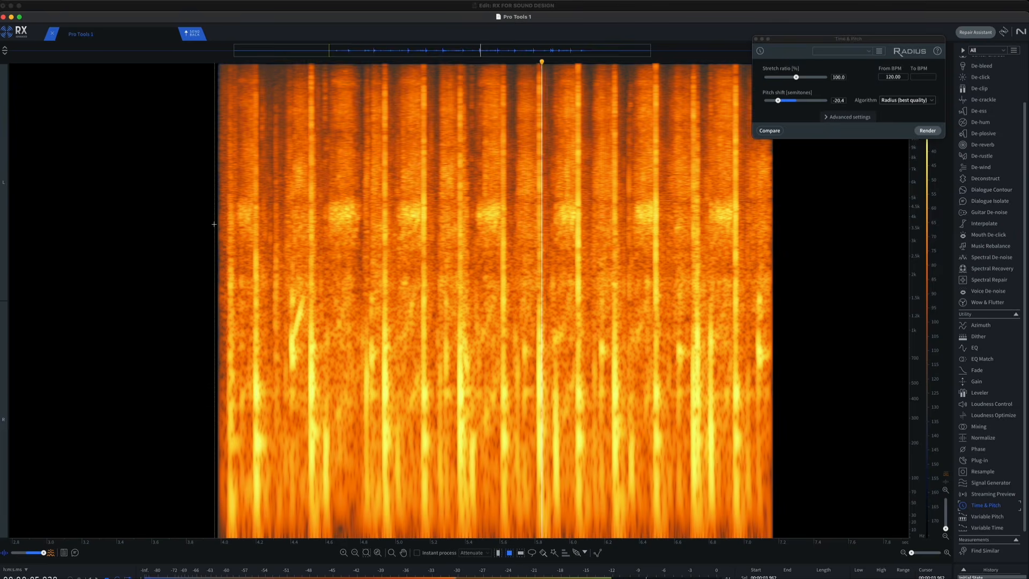
pyautogui.click(443, 252)
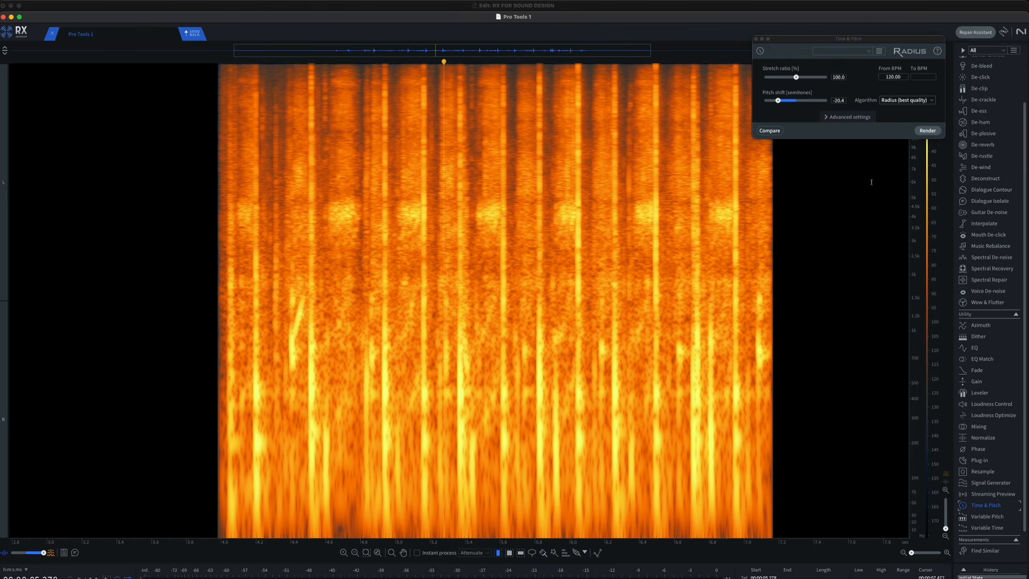
# Close Time & Pitch, open Deconstruct, and render the water pump audio with the noisy gain at -inf.
pyautogui.click(756, 39)
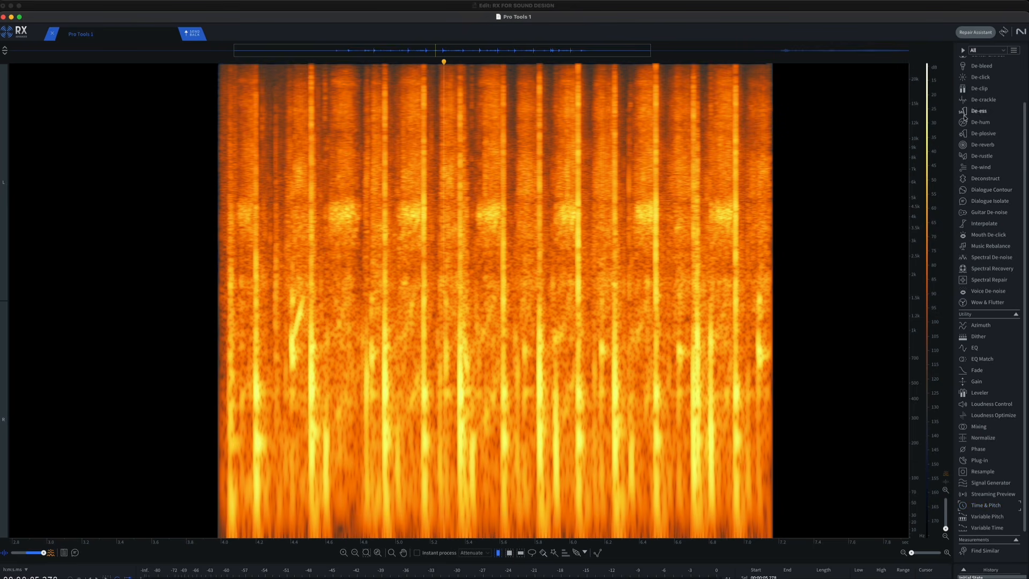
pyautogui.click(983, 179)
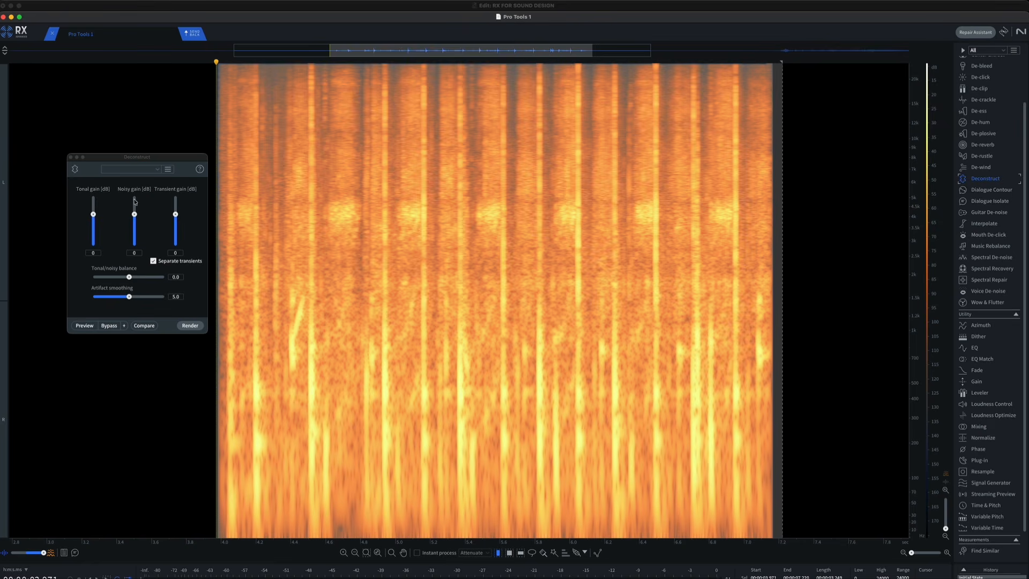
pyautogui.moveTo(135, 216); pyautogui.dragTo(134, 248)
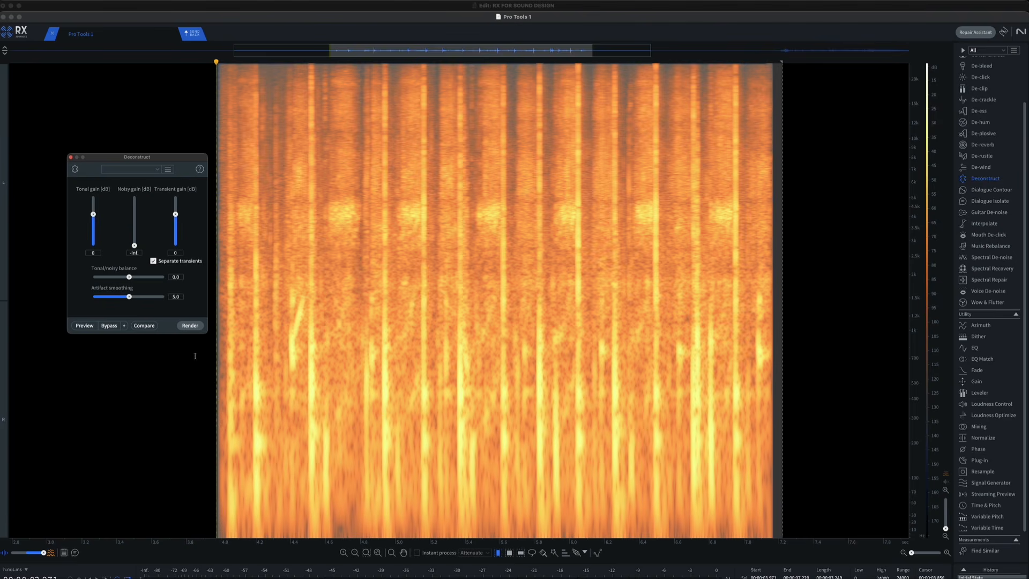
pyautogui.click(190, 326)
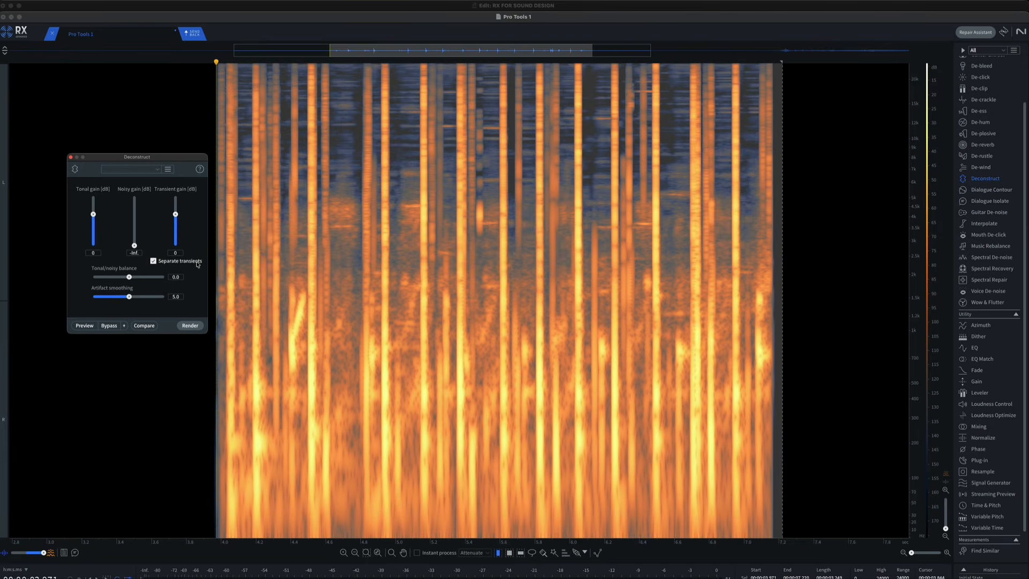
# Undo the Deconstruct render, turn off Separate transients, and render the whole water pump clip again.
pyautogui.moveTo(181, 158); pyautogui.dragTo(166, 149)
pyautogui.click(263, 180)
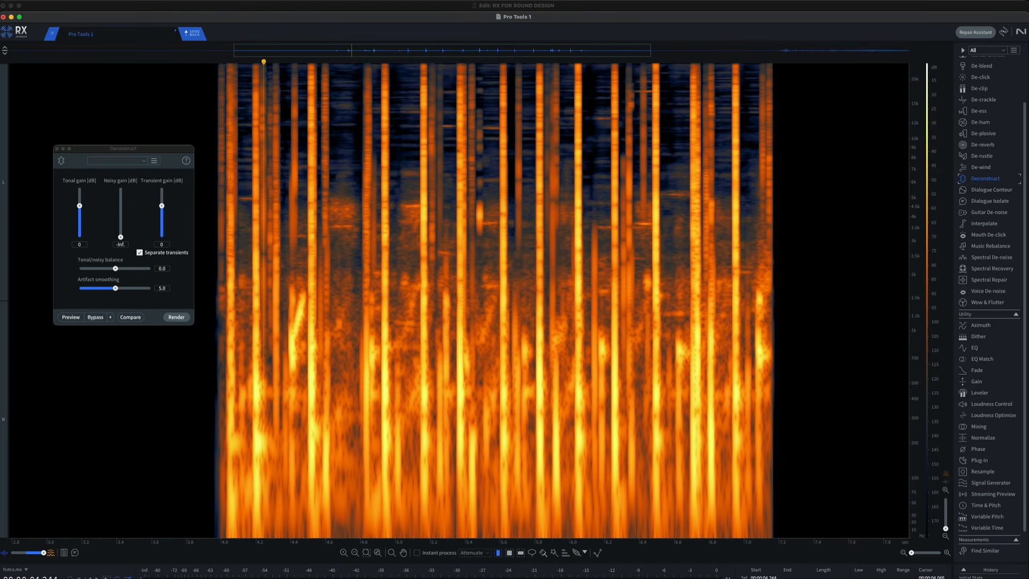
pyautogui.moveTo(230, 210); pyautogui.dragTo(759, 210)
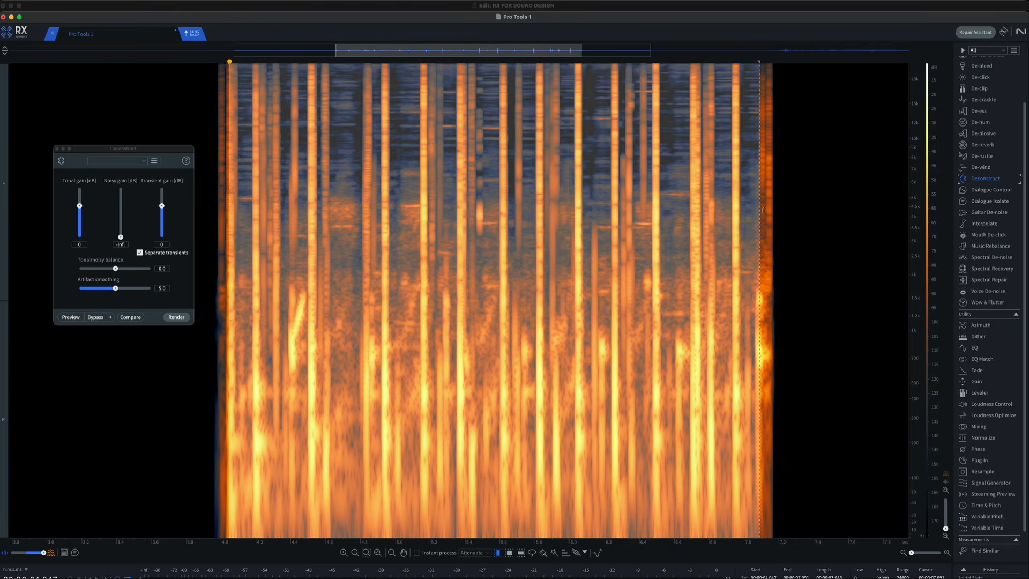
pyautogui.click(806, 211)
pyautogui.press('super+a')
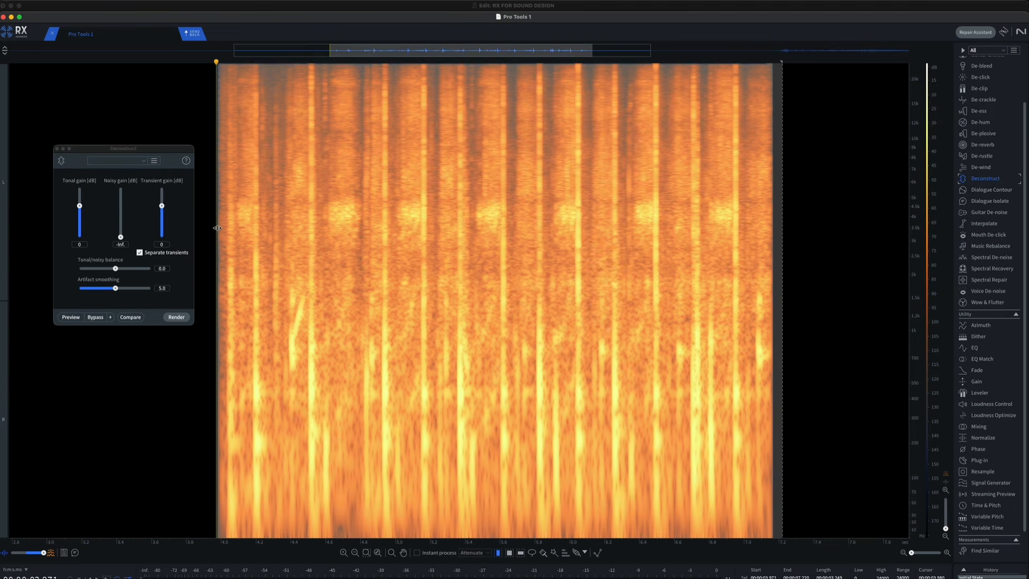
pyautogui.click(140, 252)
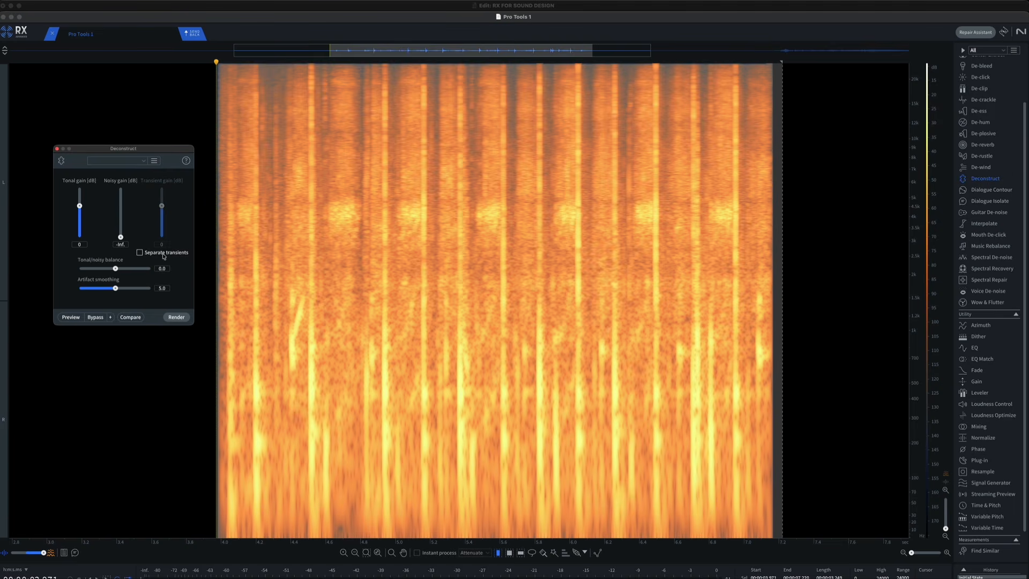
pyautogui.click(177, 317)
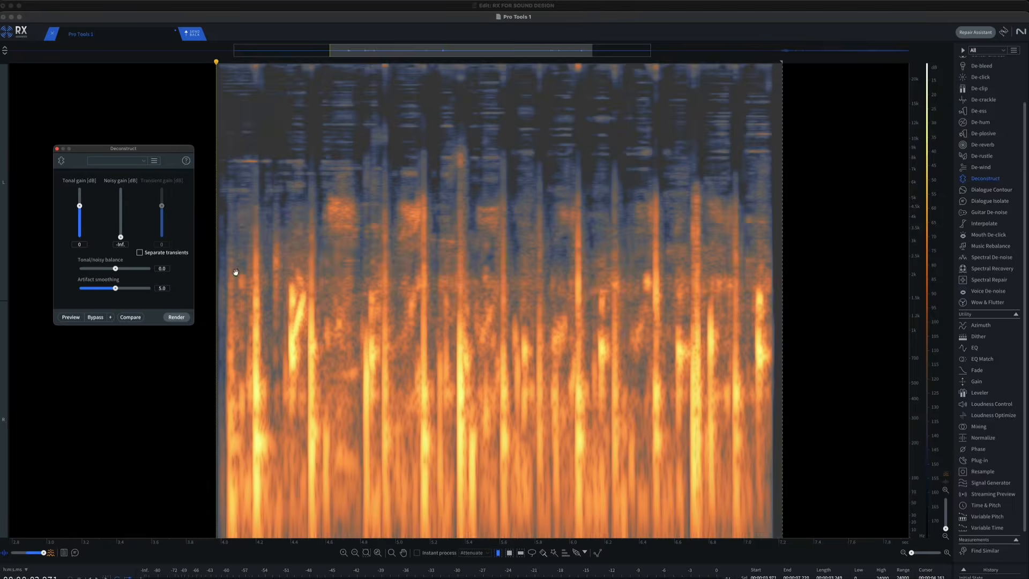
# Compare the deconstructed water pump audio with the original by playing both, undoing and restoring the render.
pyautogui.click(211, 263)
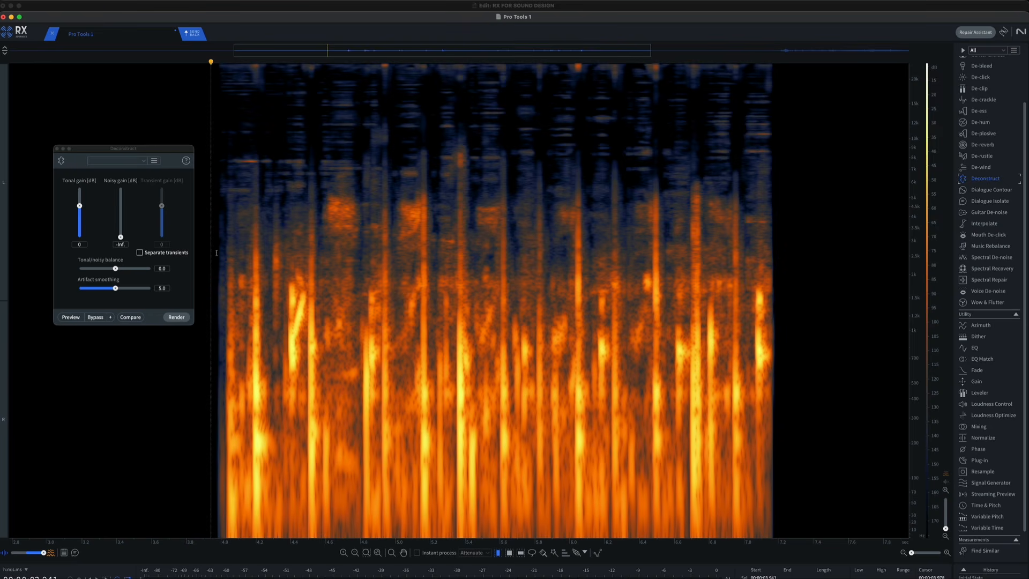
pyautogui.press('space')
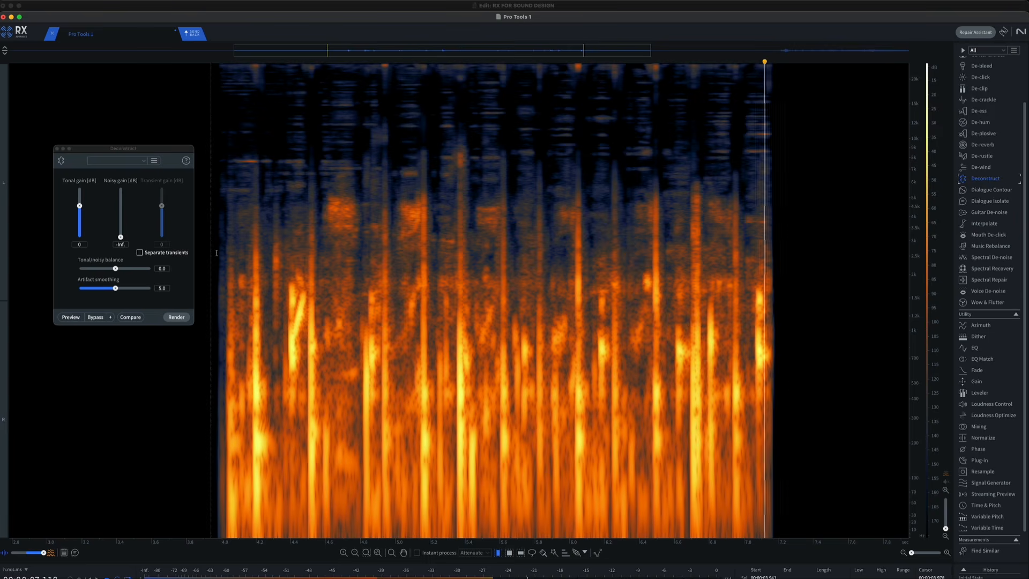
pyautogui.press('super+a')
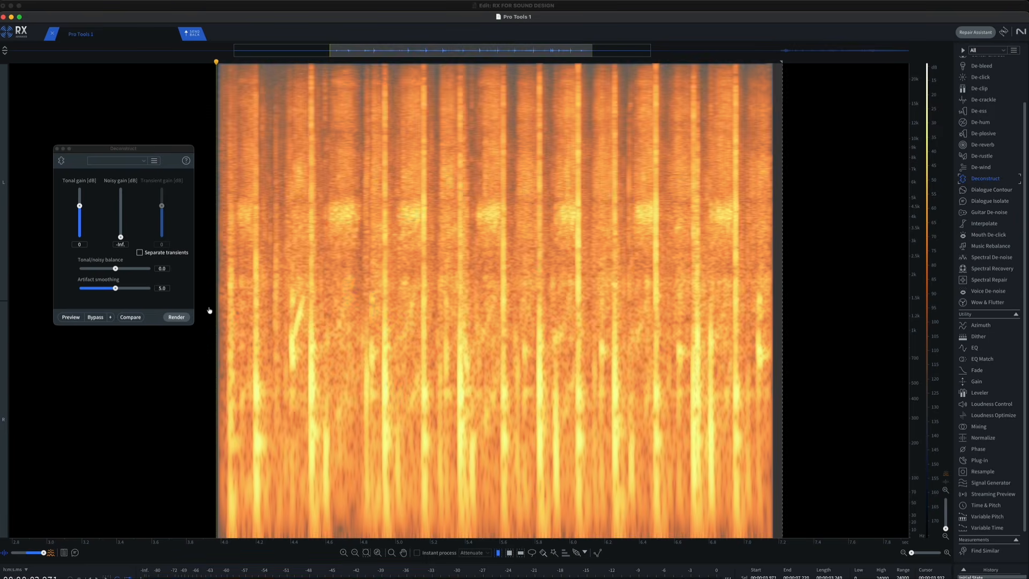
pyautogui.click(210, 295)
pyautogui.press('space')
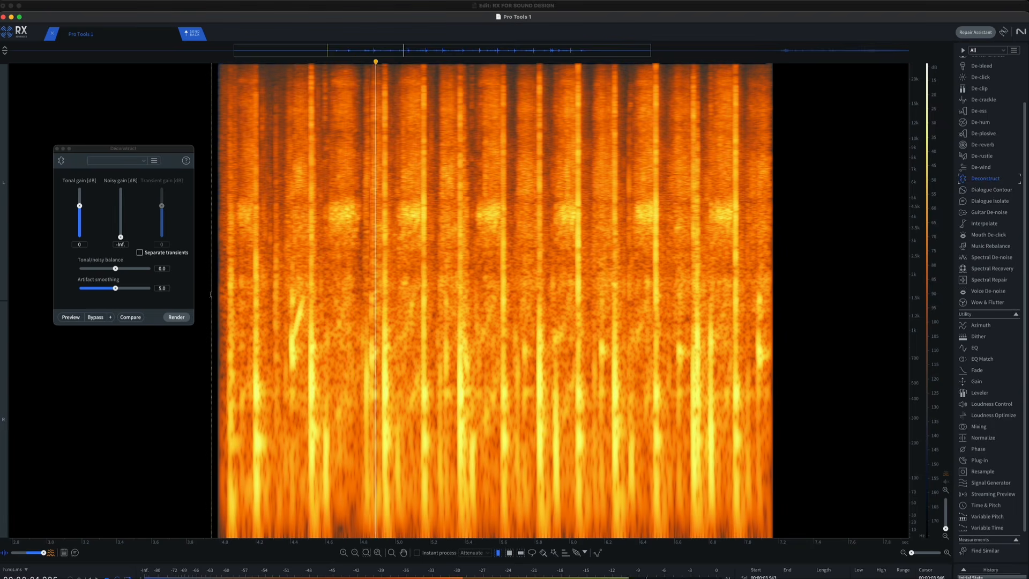
pyautogui.press('space')
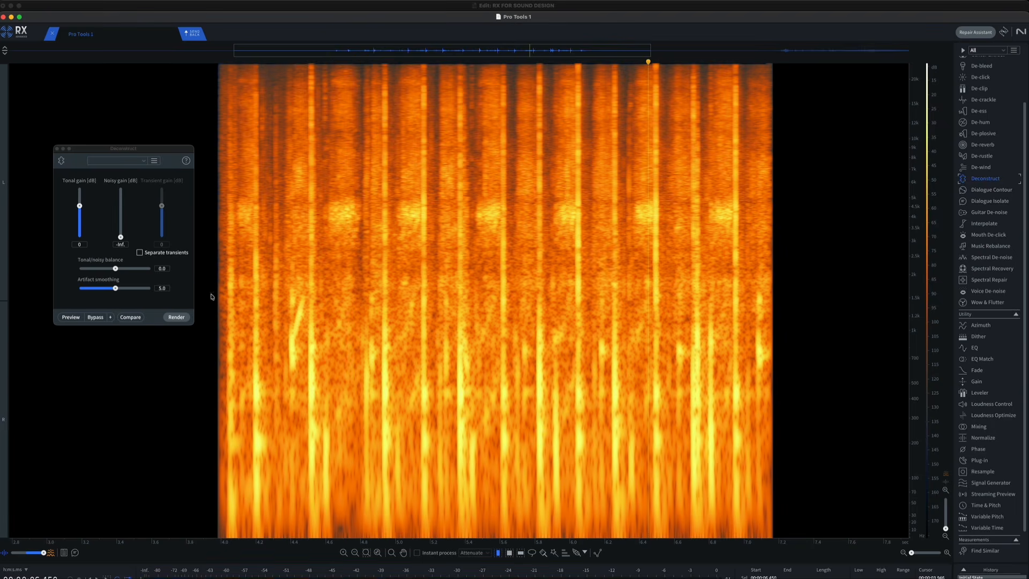
pyautogui.press('super+a')
pyautogui.press('space')
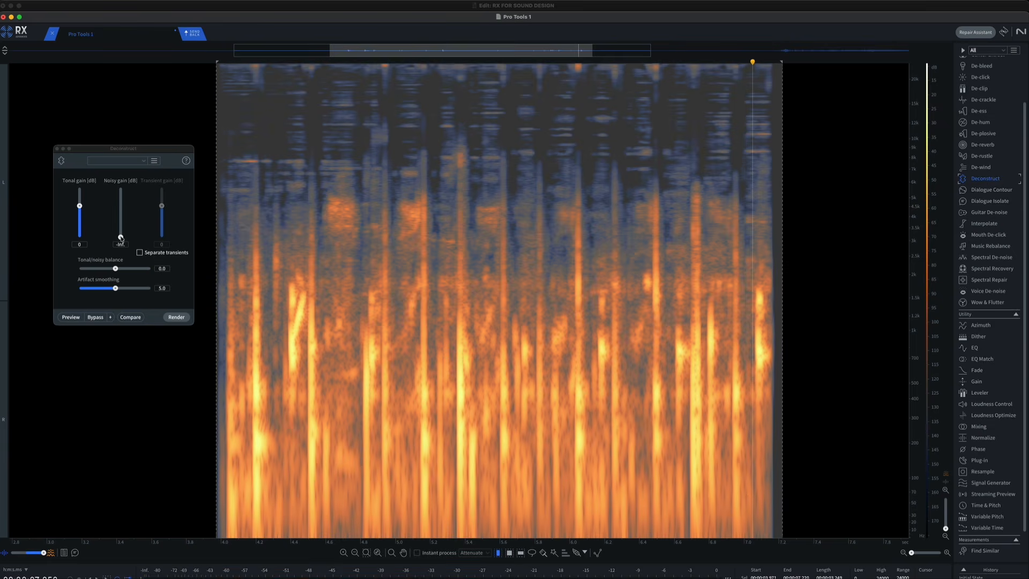
# Set the Deconstruct tonal gain to +6.0 dB, render the water pump audio again, and play the result.
pyautogui.moveTo(84, 206); pyautogui.dragTo(84, 197)
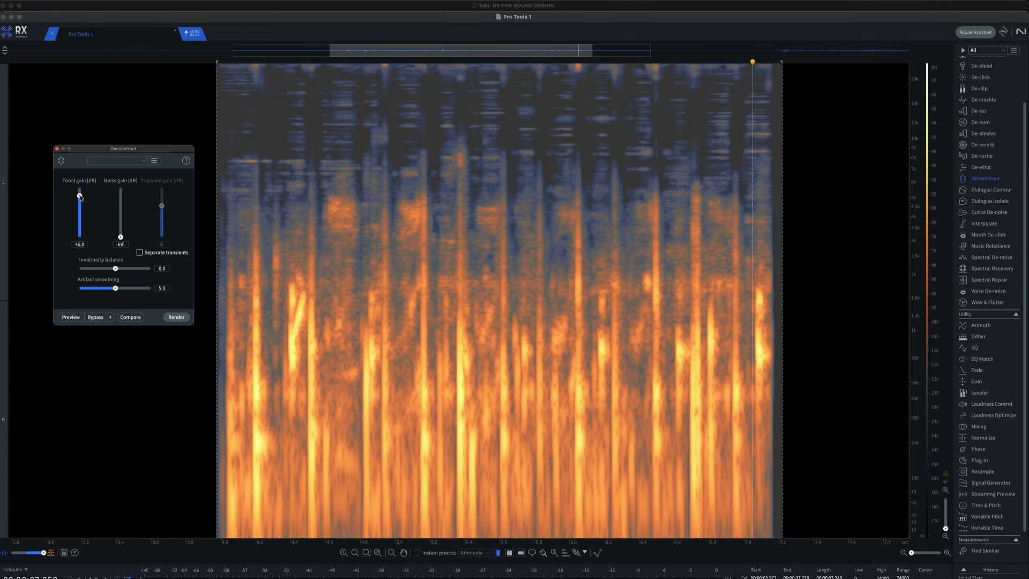
pyautogui.click(176, 317)
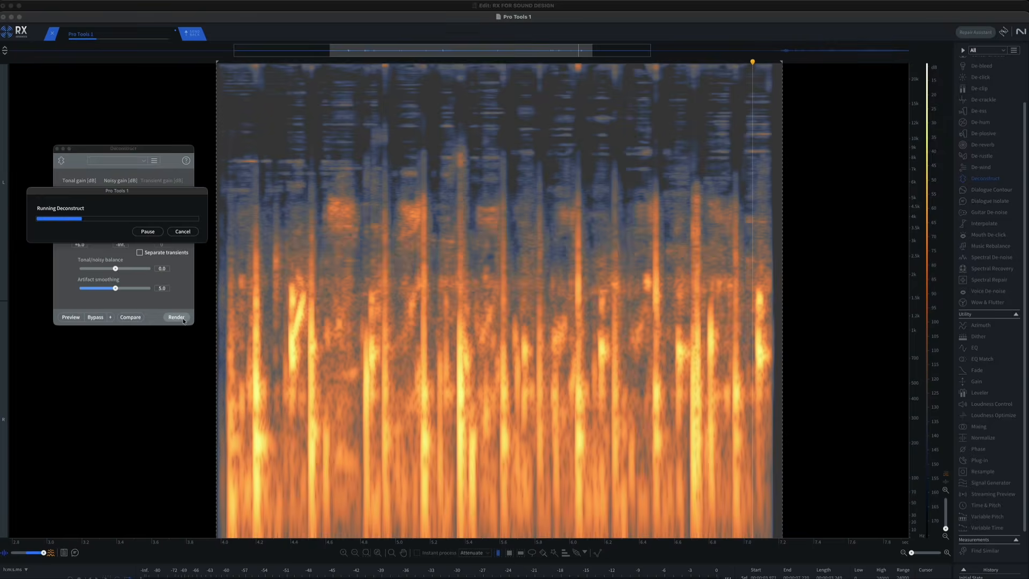
pyautogui.click(213, 357)
pyautogui.click(217, 349)
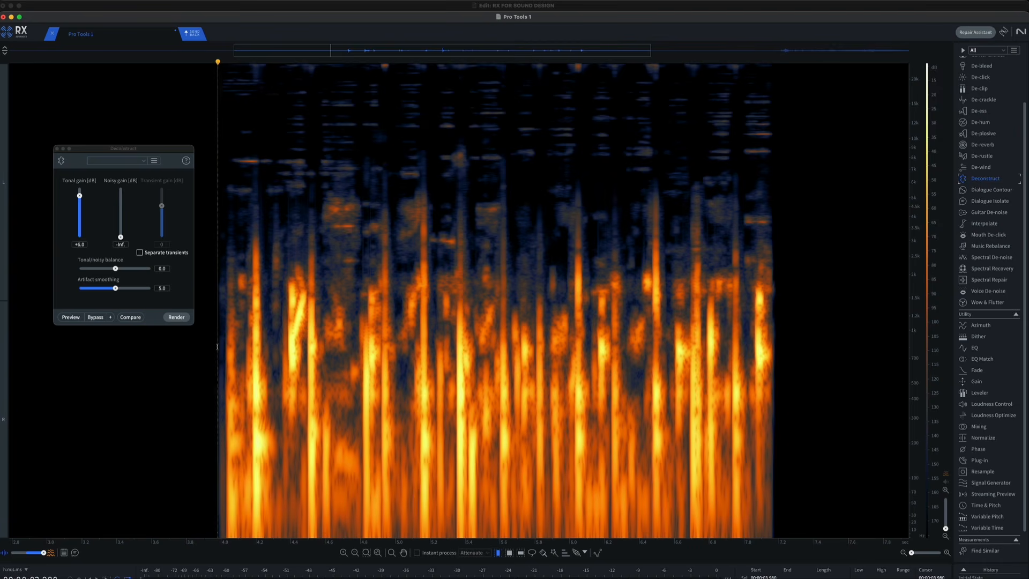
pyautogui.press('space')
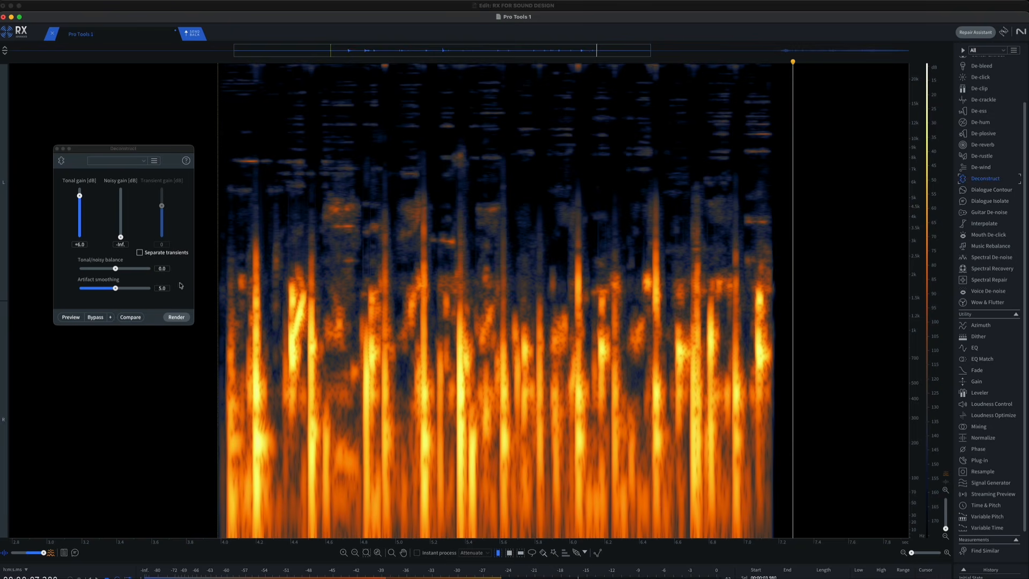
pyautogui.press('space')
# Apply Deconstruct once more with the same settings to the entire file and play it from the clip's start.
pyautogui.click(180, 320)
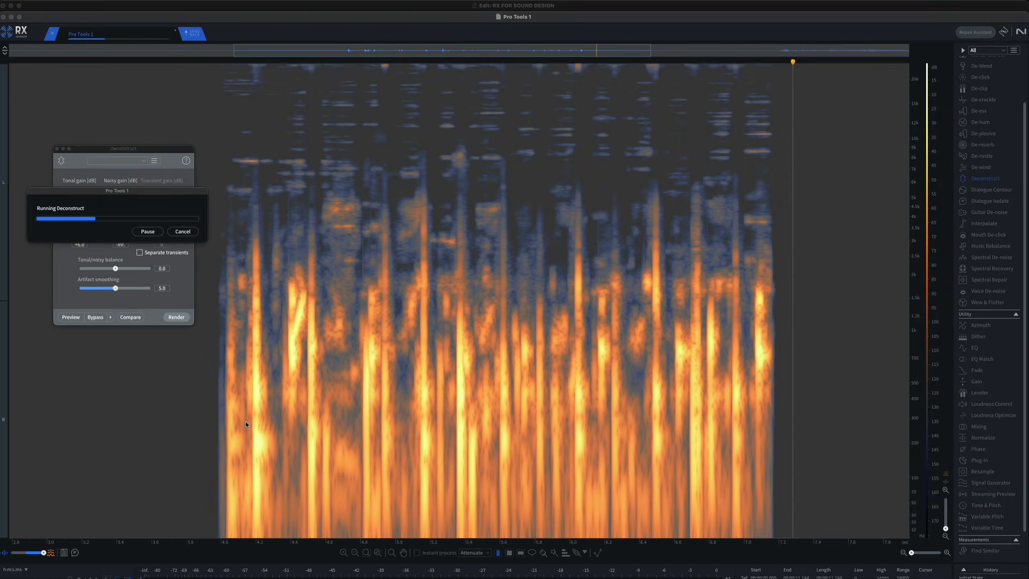
pyautogui.click(222, 364)
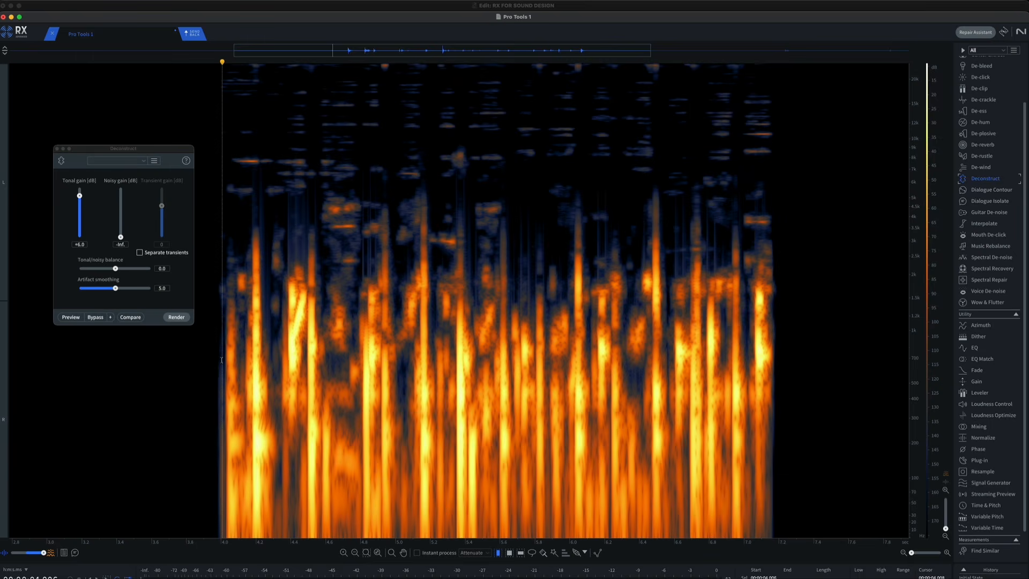
pyautogui.press('space')
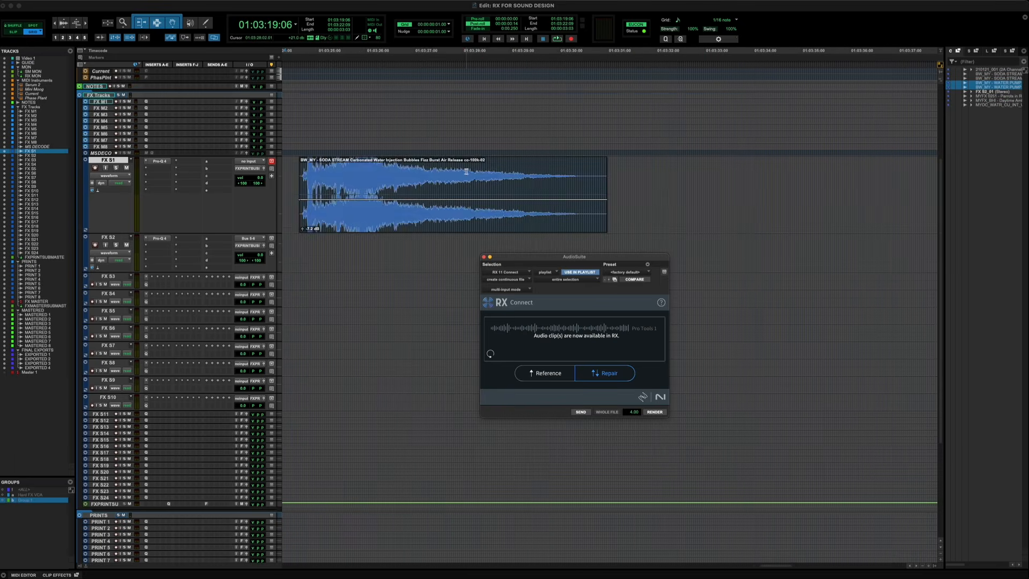
# Switch to Pro Tools, select the SODA STREAM clip on FX S1, and send it to RX for repair.
pyautogui.click(465, 172)
pyautogui.click(464, 213)
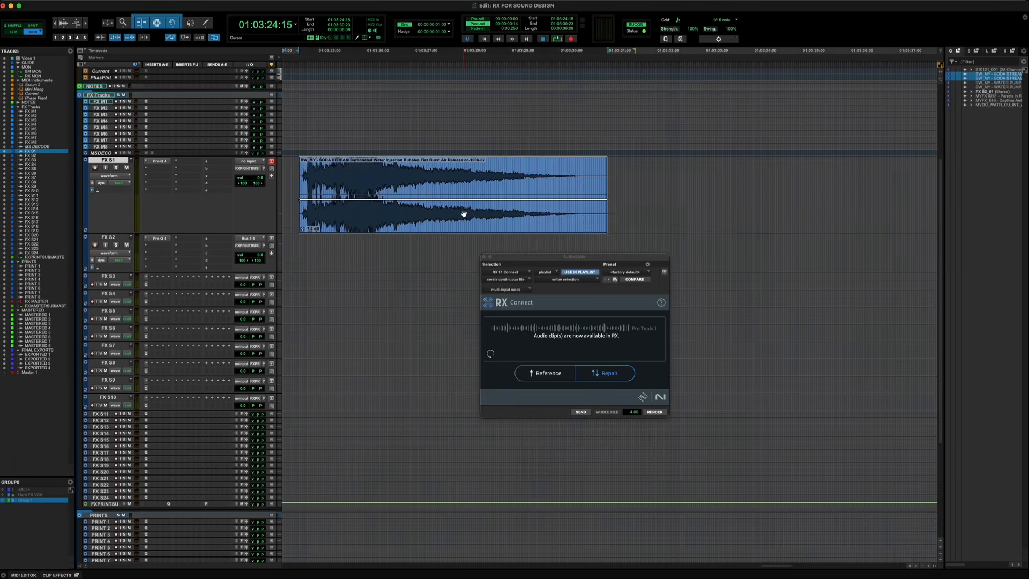
pyautogui.press('t')
pyautogui.hscroll(7, 620, 187)
pyautogui.hscroll(-2, 622, 188)
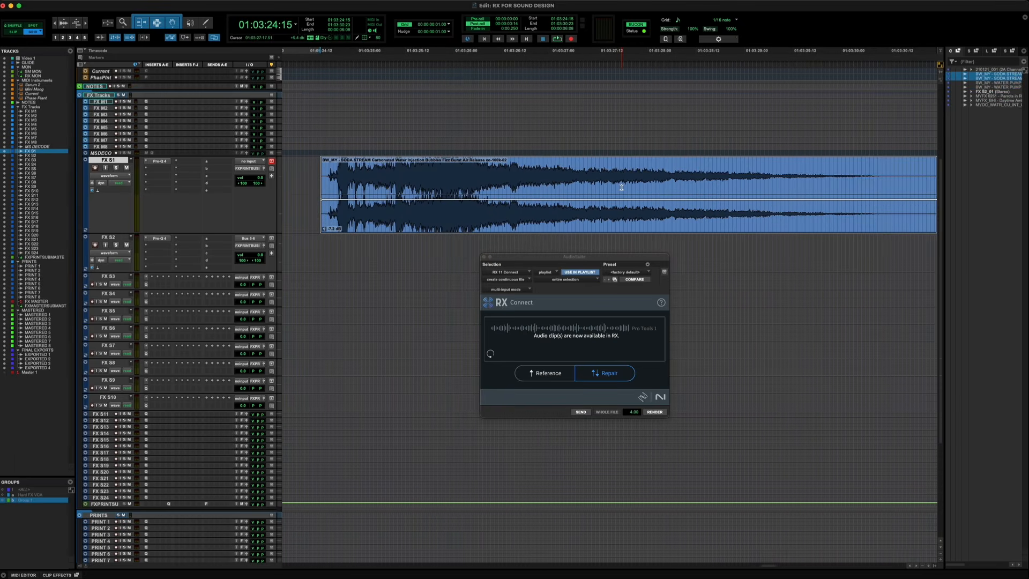
pyautogui.hscroll(2, 621, 188)
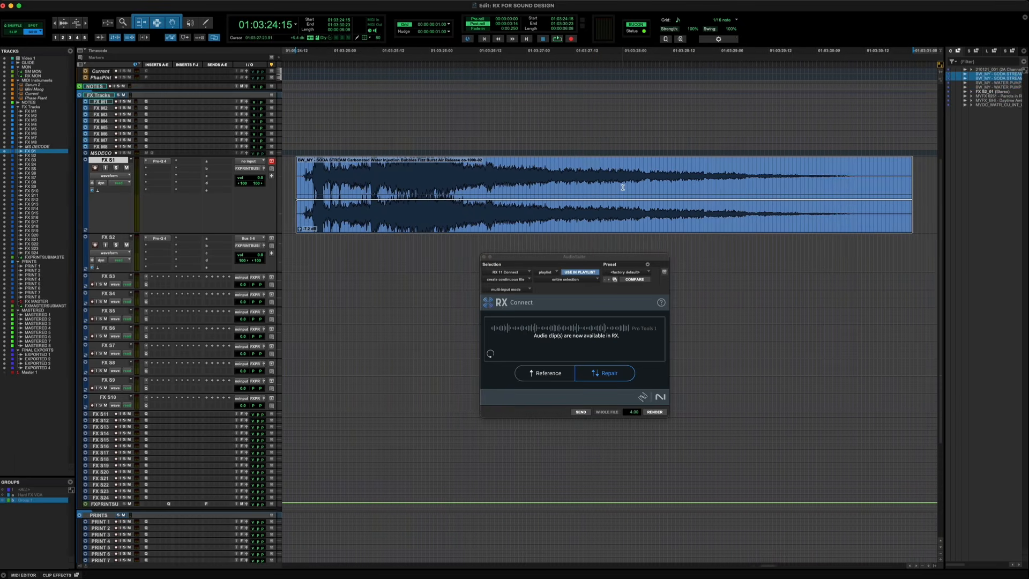
pyautogui.click(581, 412)
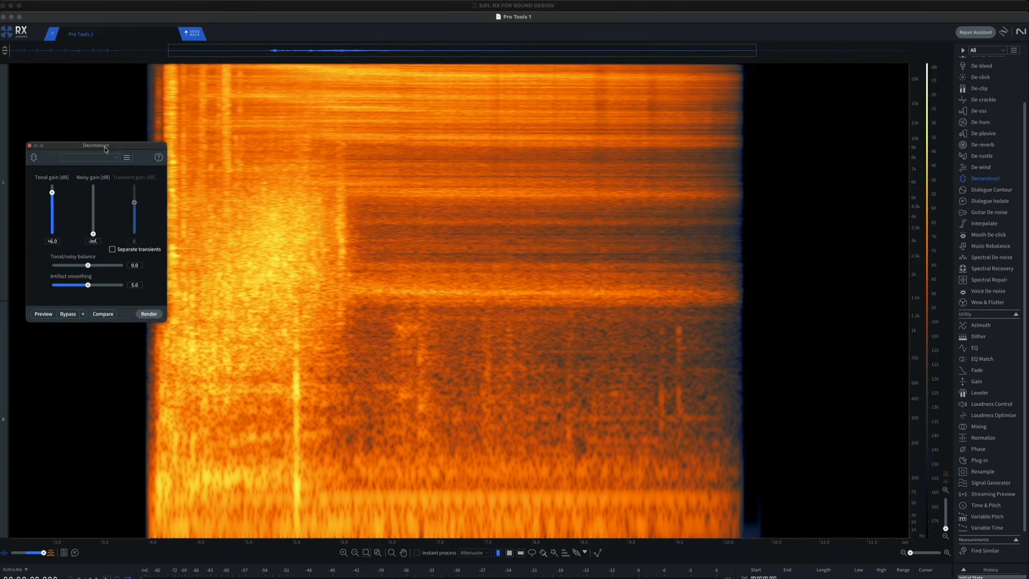
# Move the Deconstruct window clear of the spectrogram and play the soda stream audio from its beginning.
pyautogui.moveTo(684, 185); pyautogui.dragTo(843, 148)
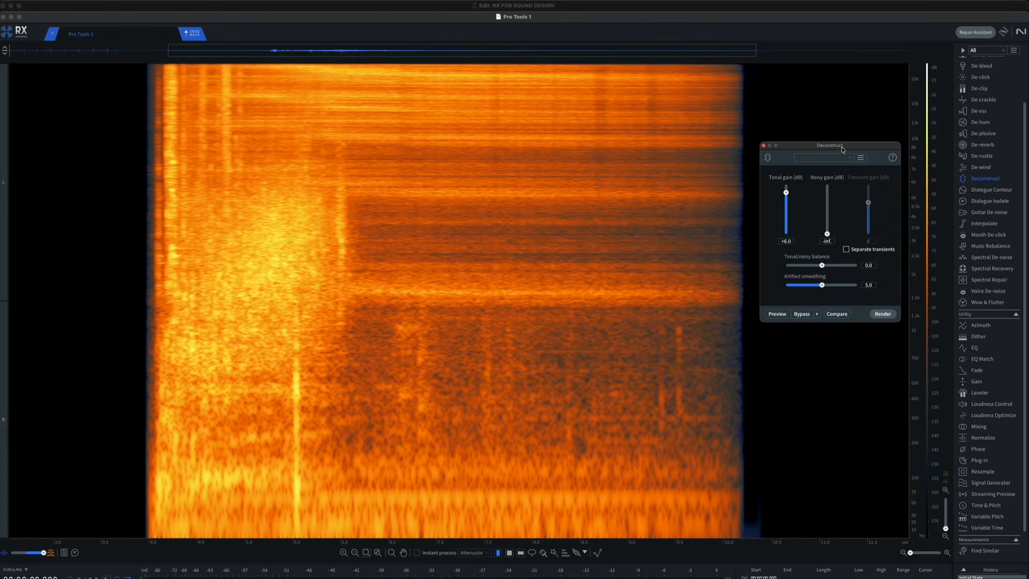
pyautogui.click(143, 179)
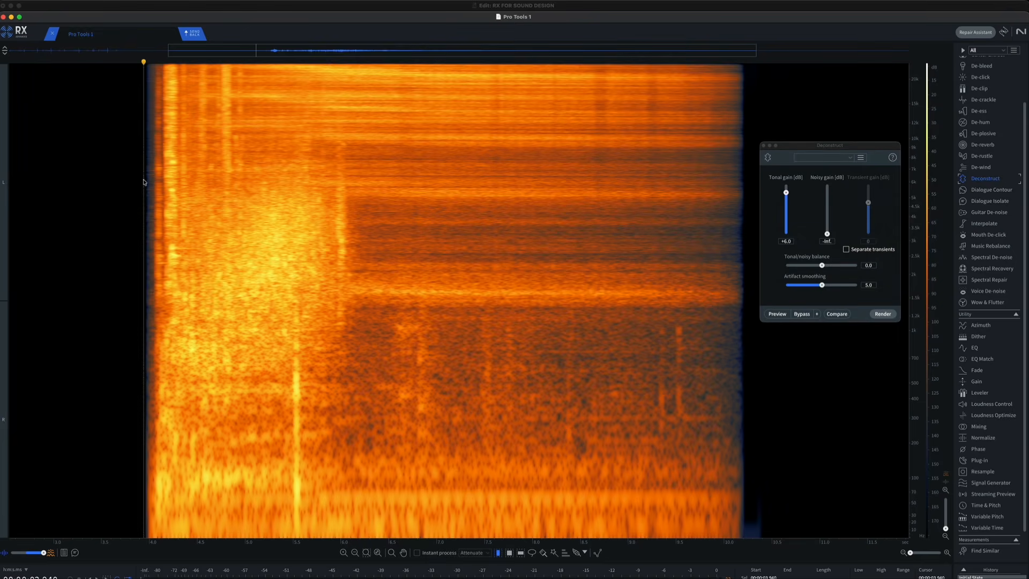
pyautogui.press('space')
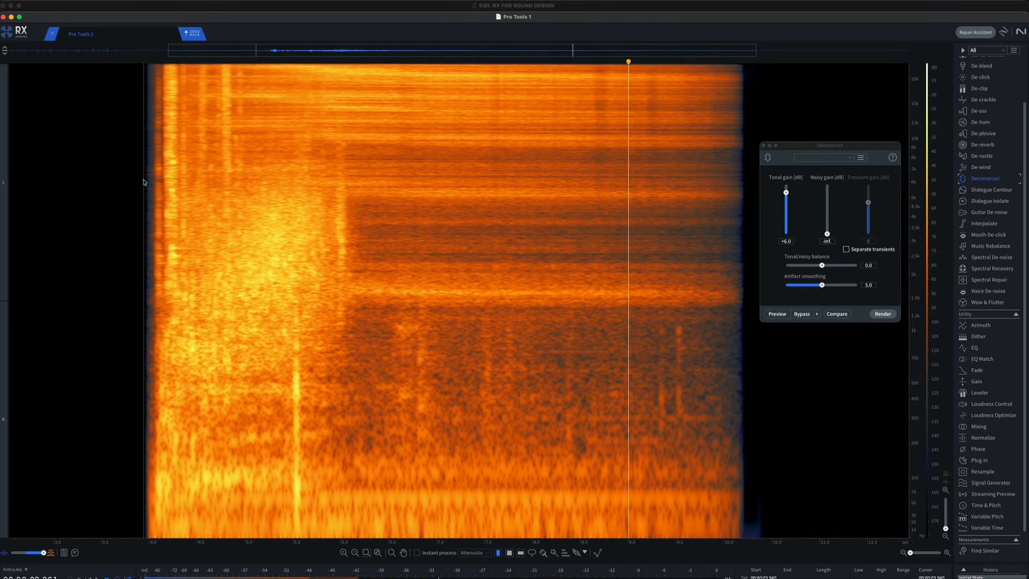
# Select the whole soda stream clip, render Deconstruct on it twice, and play the result from the clip's start.
pyautogui.moveTo(143, 182); pyautogui.dragTo(829, 193)
pyautogui.press('space')
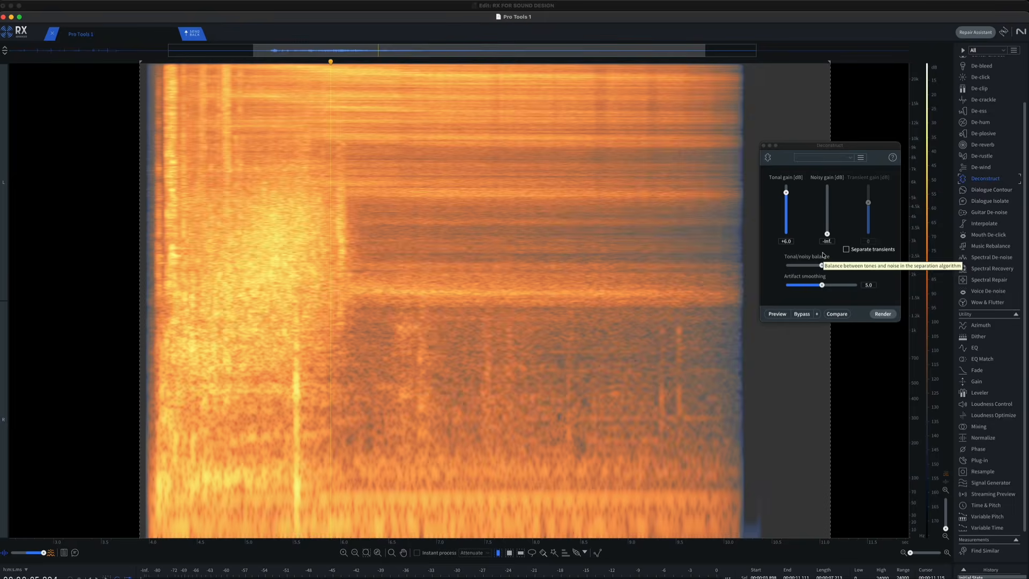
pyautogui.click(882, 315)
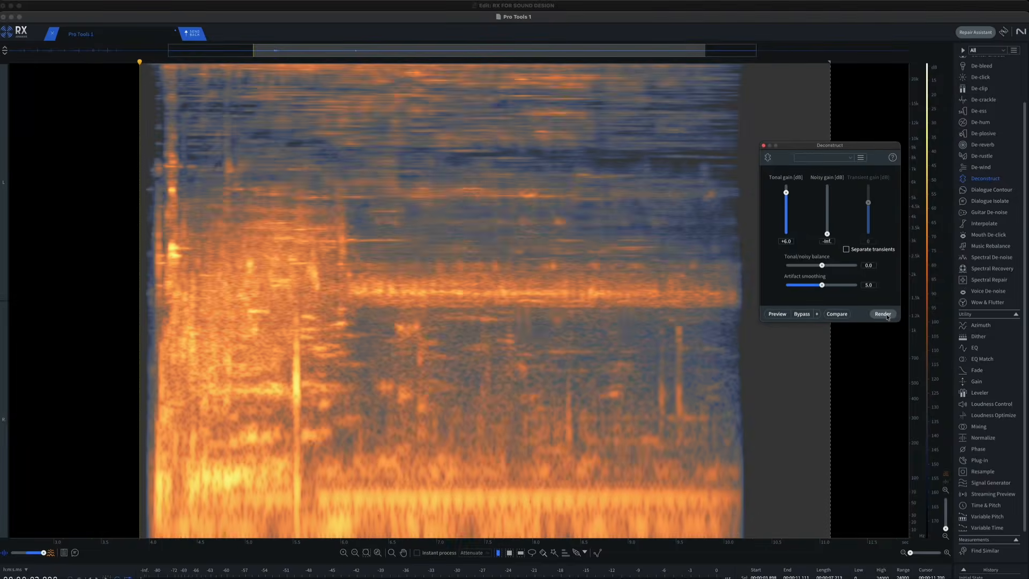
pyautogui.click(887, 316)
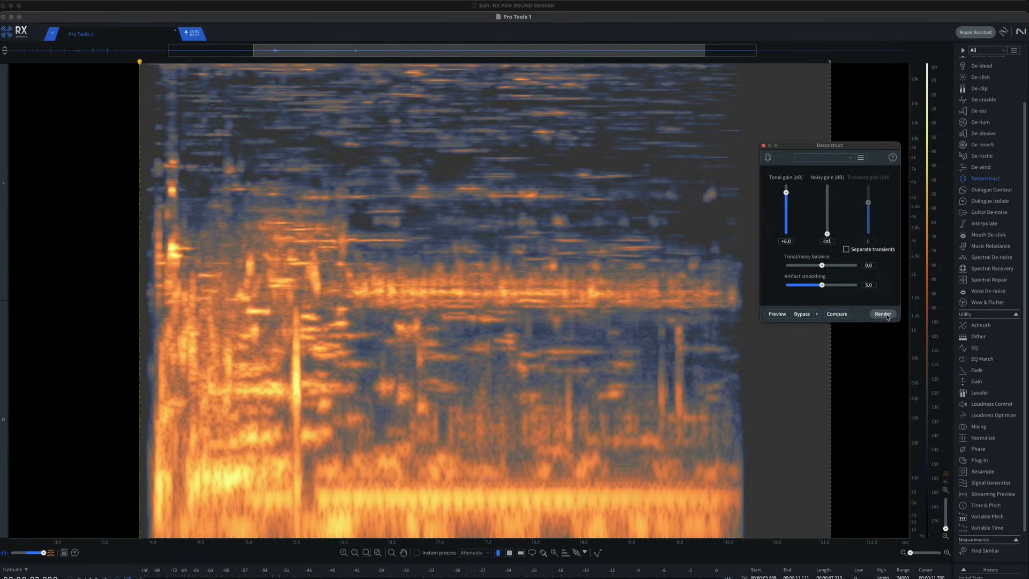
pyautogui.click(146, 217)
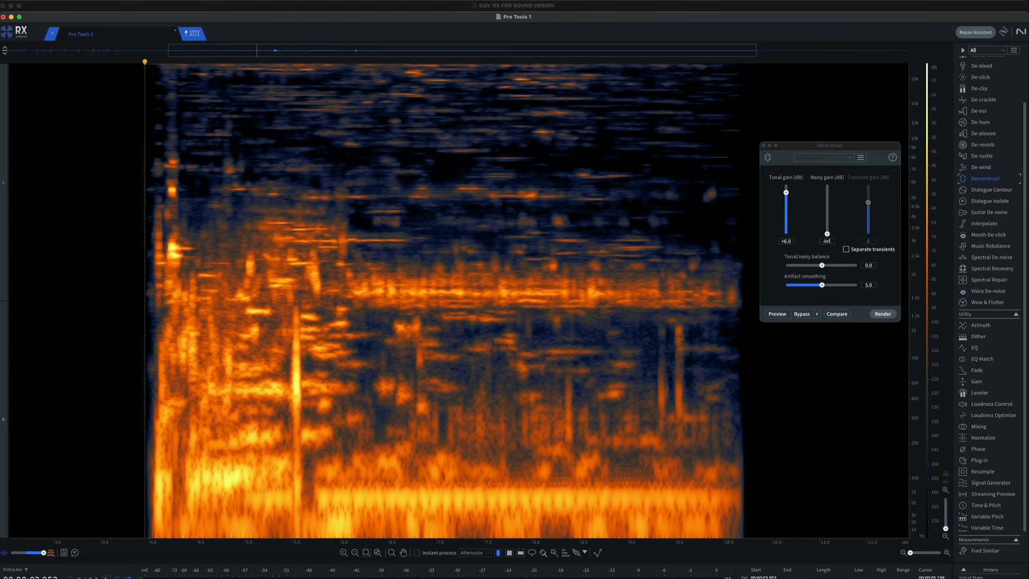
pyautogui.press('space')
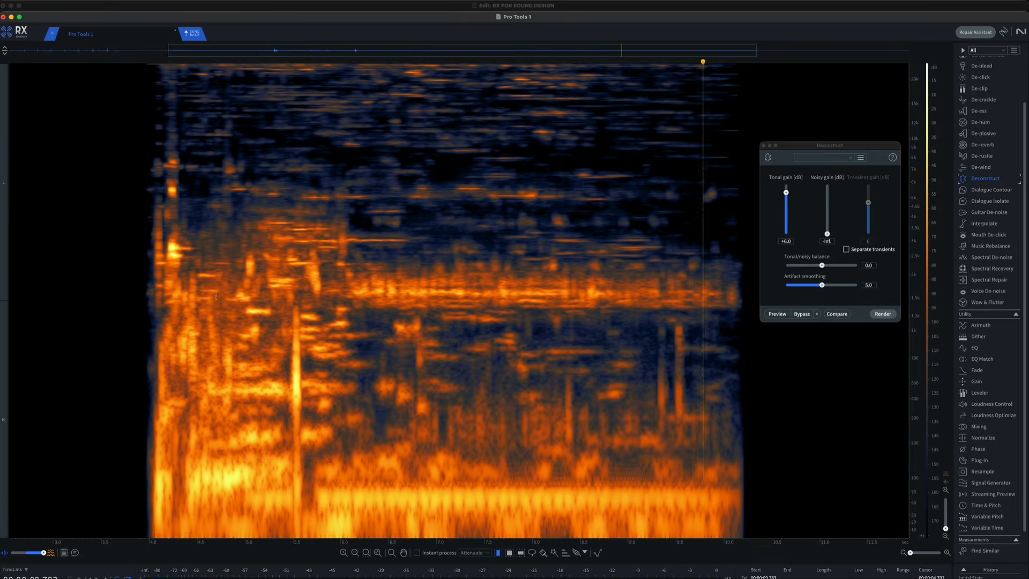
# Select the time range from about 4.6 to 6.1 s in the soda stream audio and audition it.
pyautogui.scroll(2, 313, 295)
pyautogui.scroll(1, 313, 296)
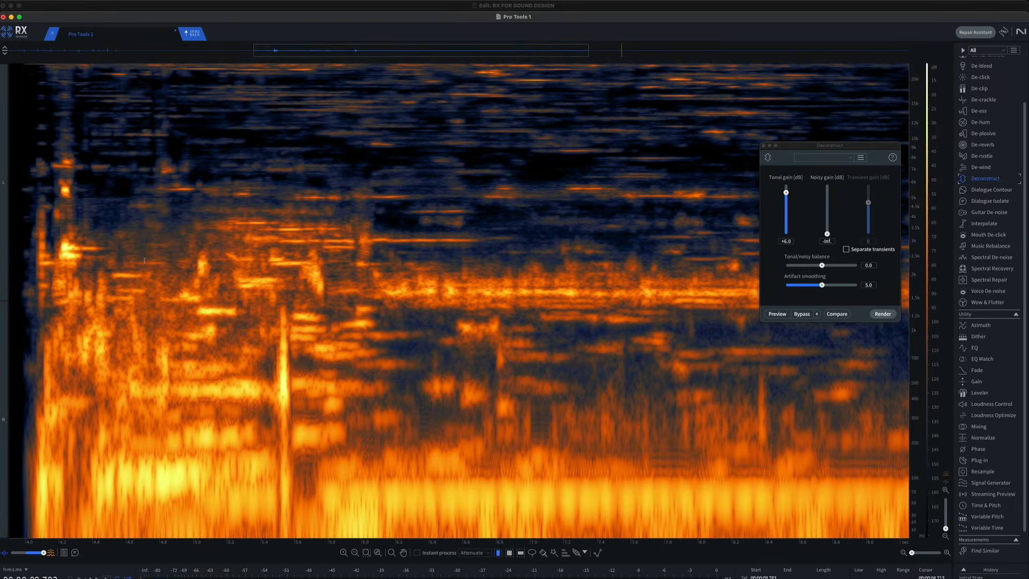
pyautogui.moveTo(145, 260); pyautogui.dragTo(429, 268)
pyautogui.moveTo(121, 244); pyautogui.dragTo(381, 248)
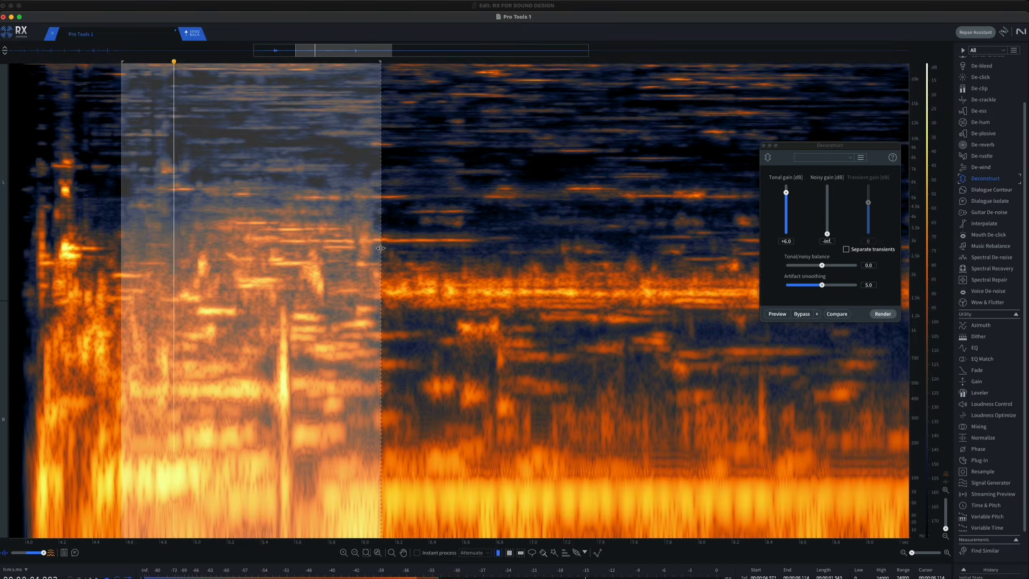
pyautogui.click(339, 377)
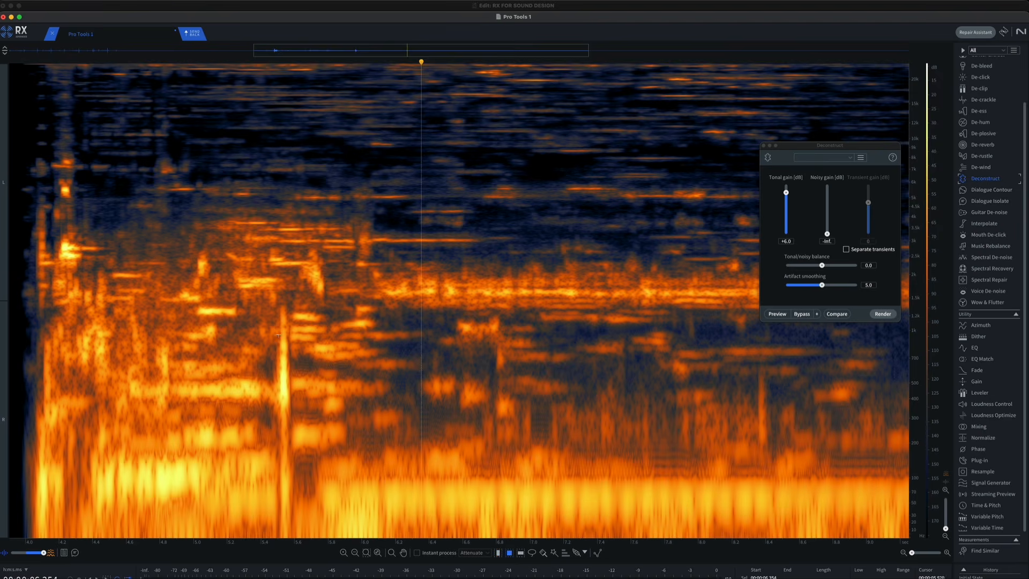
# Remove the bright vertical click at about 5.5 s using narrow time-frequency selections.
pyautogui.moveTo(275, 327); pyautogui.dragTo(292, 406)
pyautogui.moveTo(279, 307)
pyautogui.mouseDown()
pyautogui.moveTo(281, 435)
pyautogui.moveTo(290, 428)
pyautogui.mouseUp()
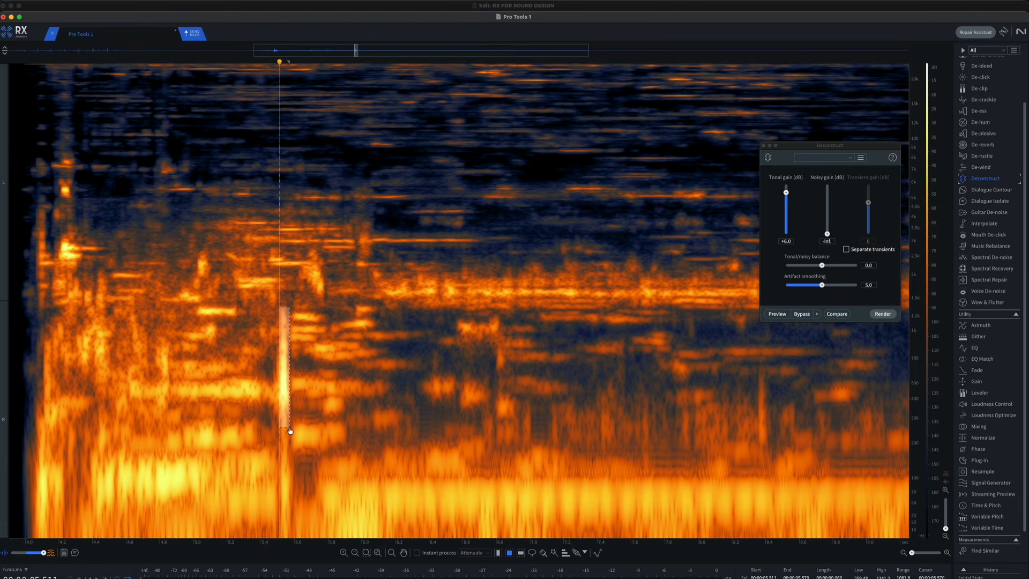
pyautogui.click(305, 405)
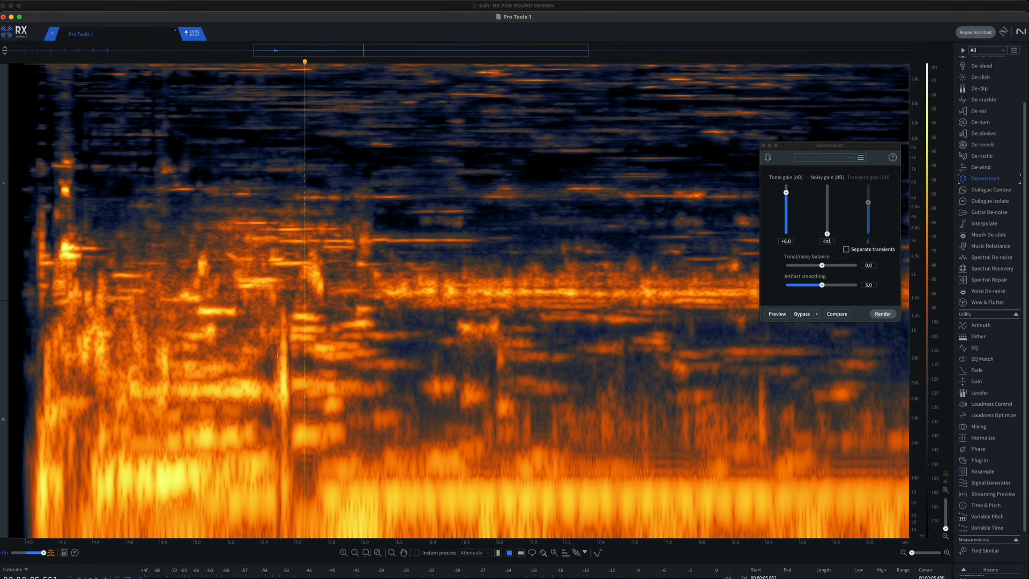
pyautogui.moveTo(279, 336); pyautogui.dragTo(285, 411)
pyautogui.press('Delete')
pyautogui.click(291, 386)
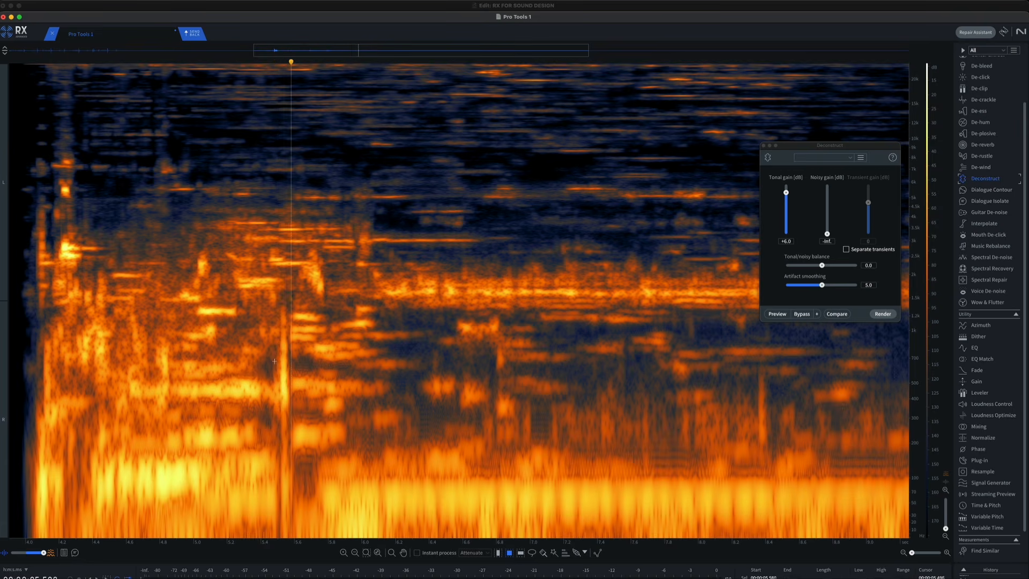
pyautogui.moveTo(275, 361); pyautogui.dragTo(292, 406)
pyautogui.press('Delete')
pyautogui.click(307, 403)
# Play the cleaned section, audition a time-frequency selection over it, and audition a larger one from about 4.7 to 6.1 s.
pyautogui.scroll(-3, 316, 388)
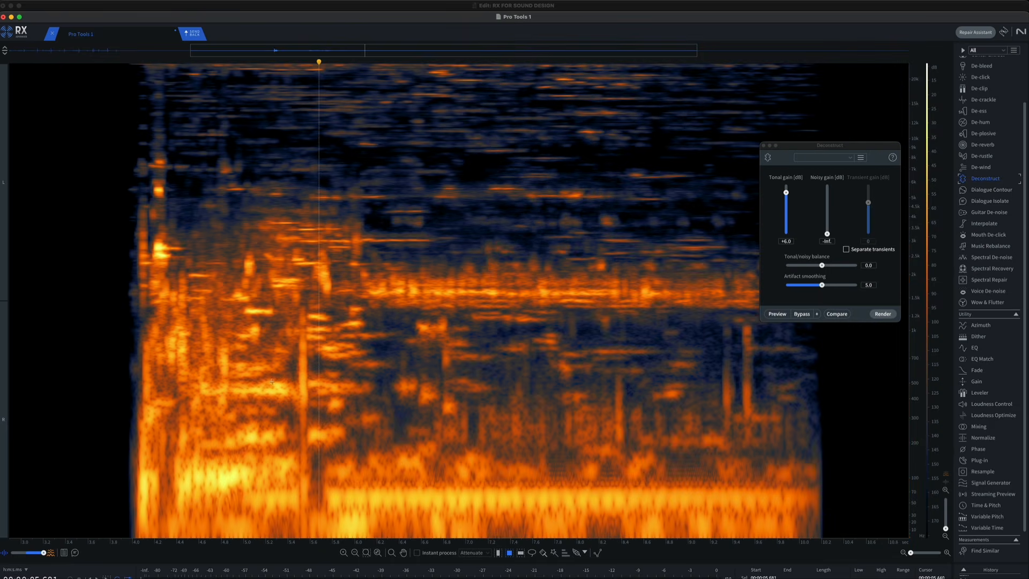
pyautogui.click(220, 246)
pyautogui.press('space')
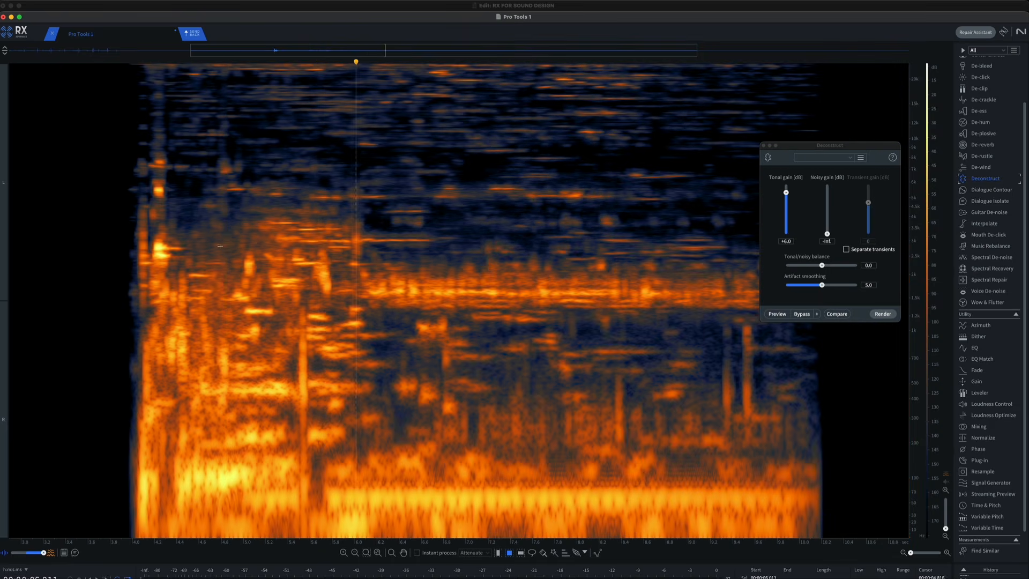
pyautogui.moveTo(214, 238); pyautogui.dragTo(355, 503)
pyautogui.press('space')
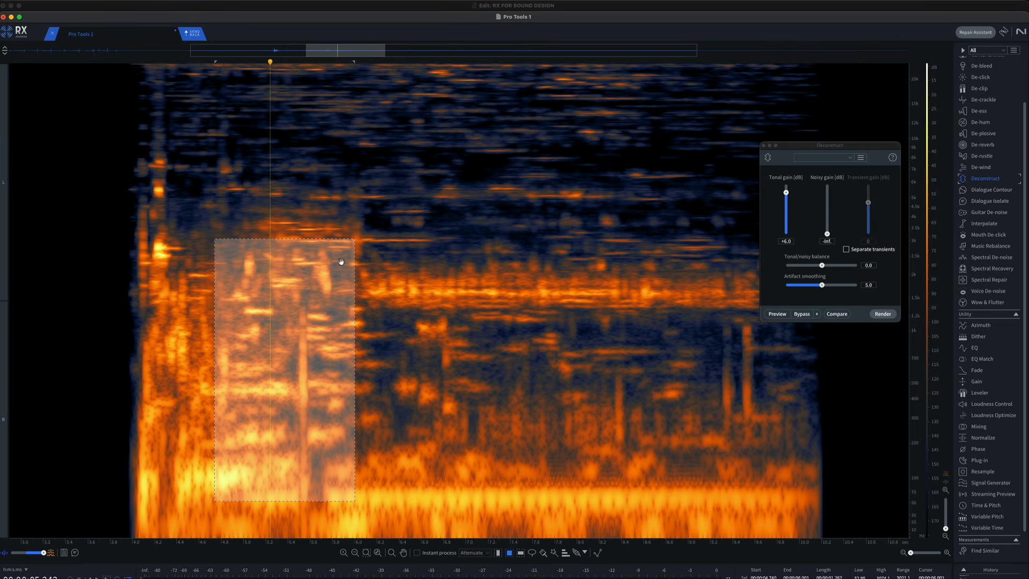
pyautogui.moveTo(335, 536); pyautogui.dragTo(370, 493)
pyautogui.press('space')
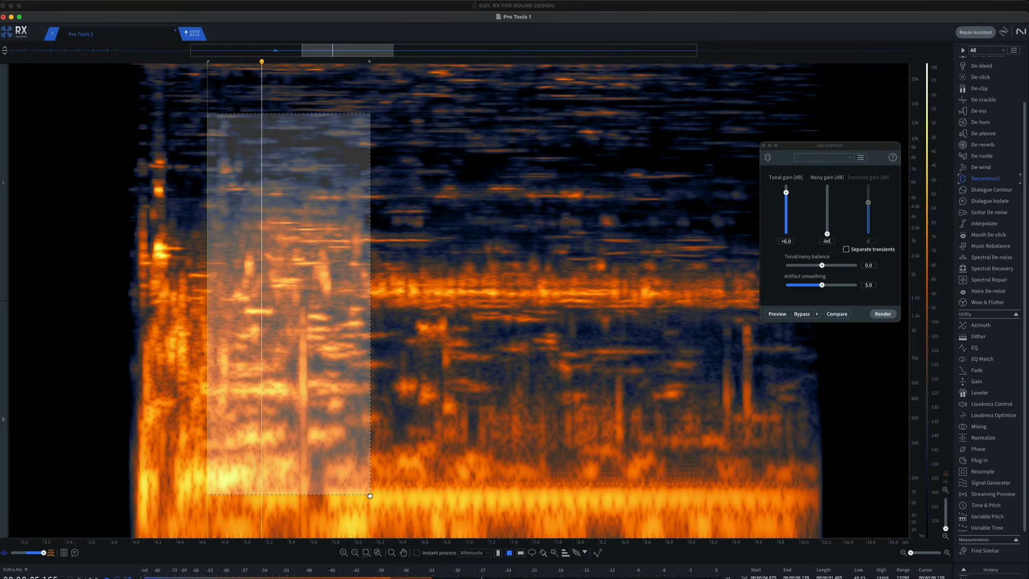
pyautogui.click(417, 457)
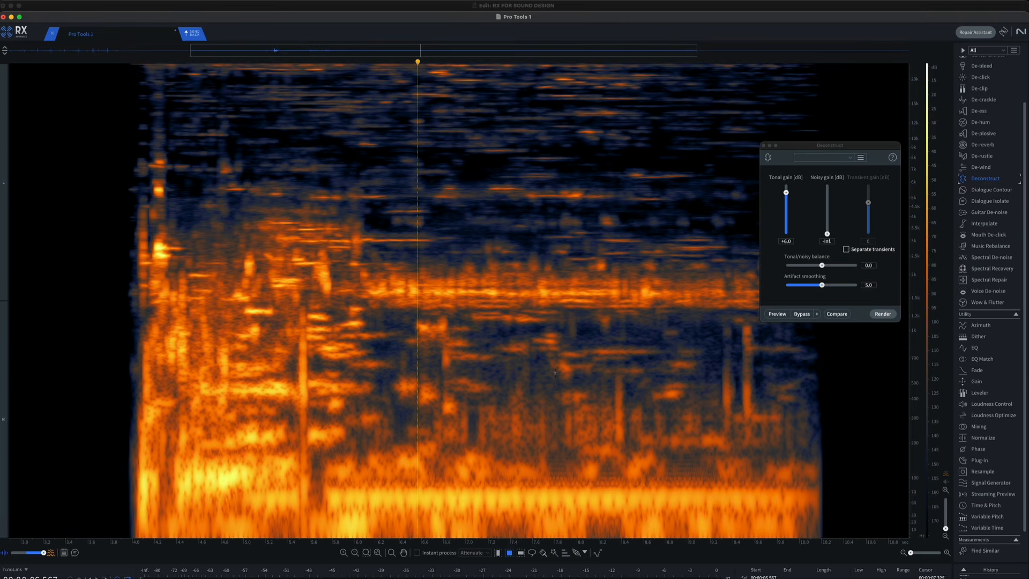
# Reset the Deconstruct noisy gain and tonal gain to 0 dB.
pyautogui.keyDown('alt'); pyautogui.click(827, 232); pyautogui.keyUp('alt')
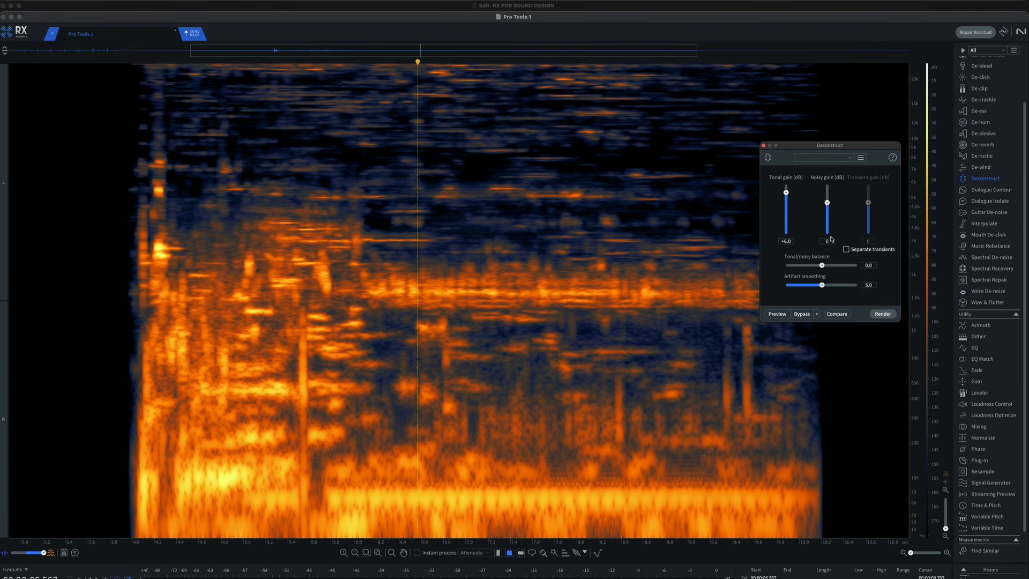
pyautogui.keyDown('alt'); pyautogui.click(785, 222); pyautogui.keyUp('alt')
pyautogui.moveTo(787, 206)
pyautogui.mouseDown()
pyautogui.moveTo(786, 236)
pyautogui.moveTo(787, 211)
pyautogui.moveTo(789, 223)
pyautogui.mouseUp()
pyautogui.doubleClick(784, 222)
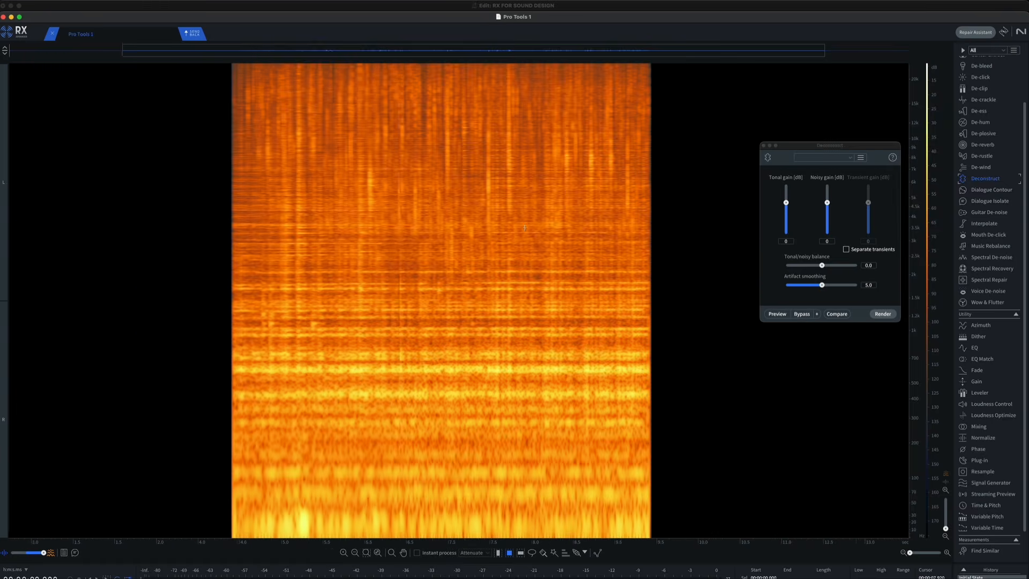
# Zoom in on the new clip, close the Deconstruct window, and play the clip from its start.
pyautogui.scroll(5, 525, 227)
pyautogui.scroll(-2, 524, 228)
pyautogui.hscroll(-1, 525, 227)
pyautogui.scroll(1, 524, 227)
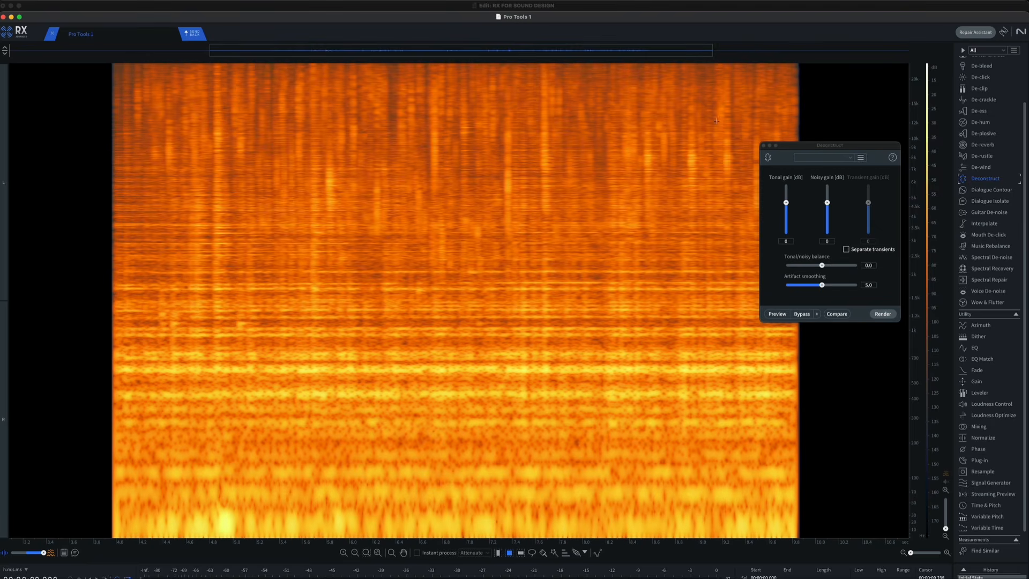
pyautogui.moveTo(808, 146); pyautogui.dragTo(866, 150)
pyautogui.click(822, 150)
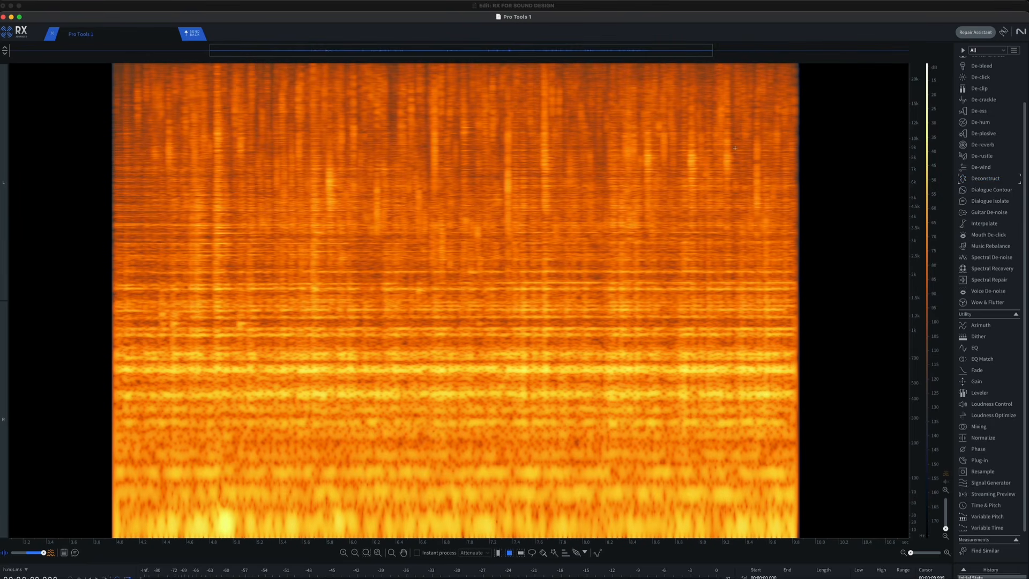
pyautogui.click(109, 153)
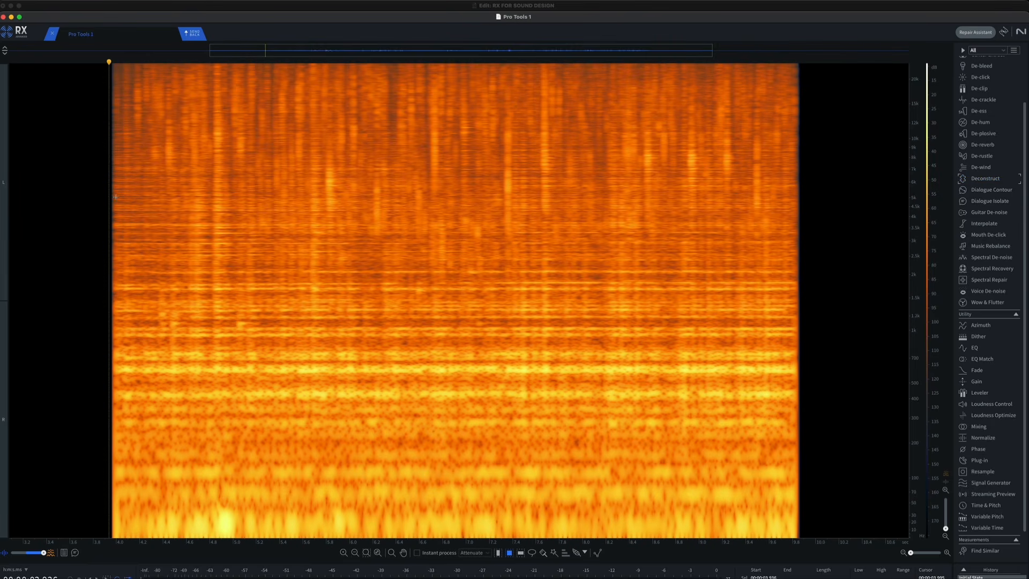
pyautogui.press('space')
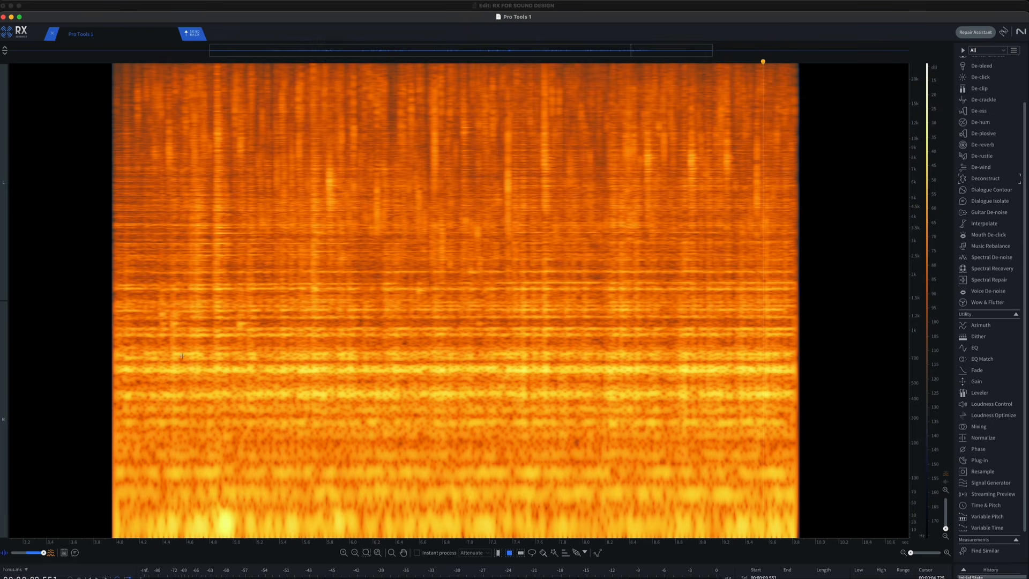
# Mark the two bright horizontal tonal bands between about 530 and 810 Hz in turn, and clear the selection.
pyautogui.moveTo(120, 347); pyautogui.dragTo(828, 364)
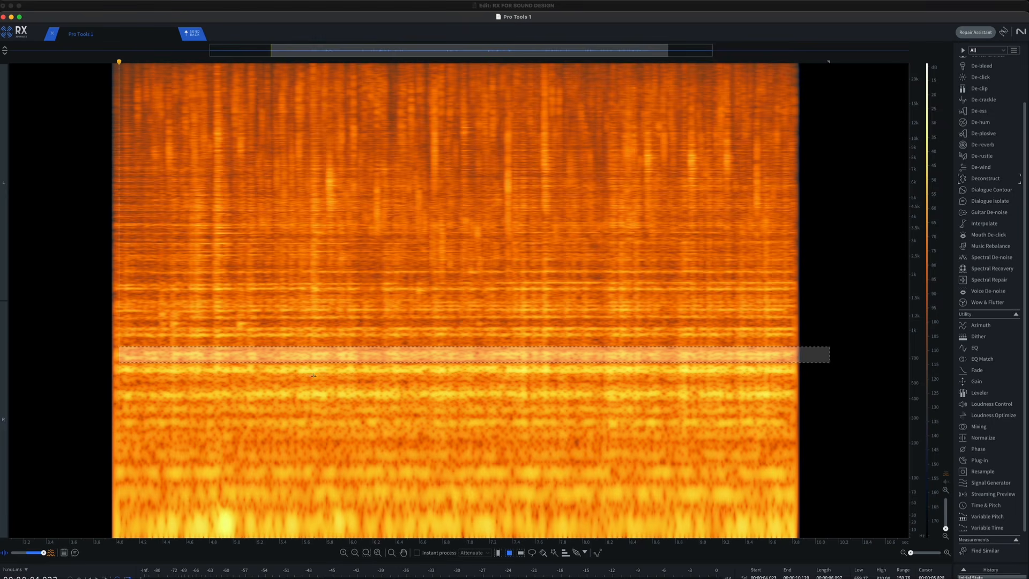
pyautogui.moveTo(123, 363); pyautogui.dragTo(839, 369)
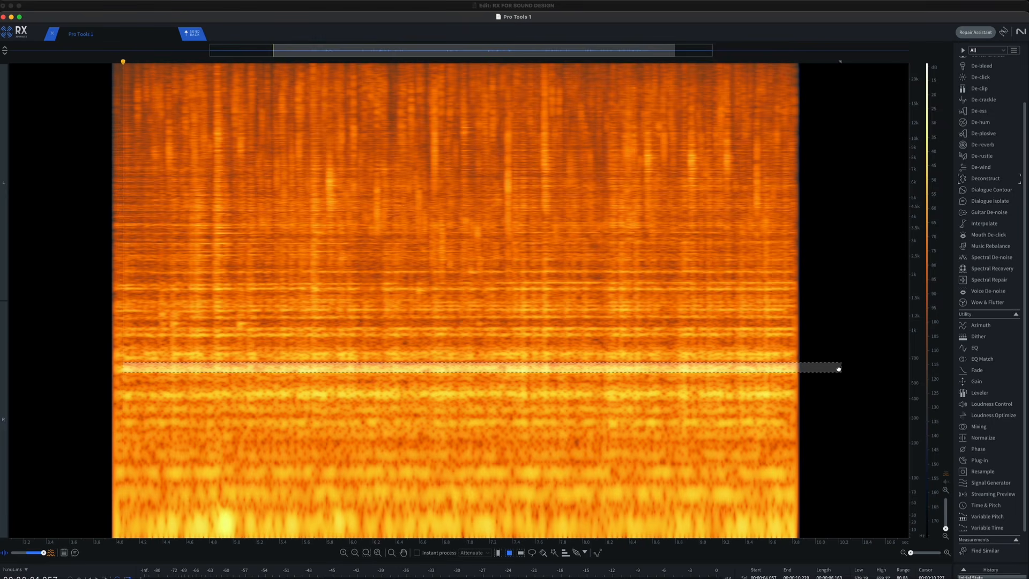
pyautogui.click(752, 67)
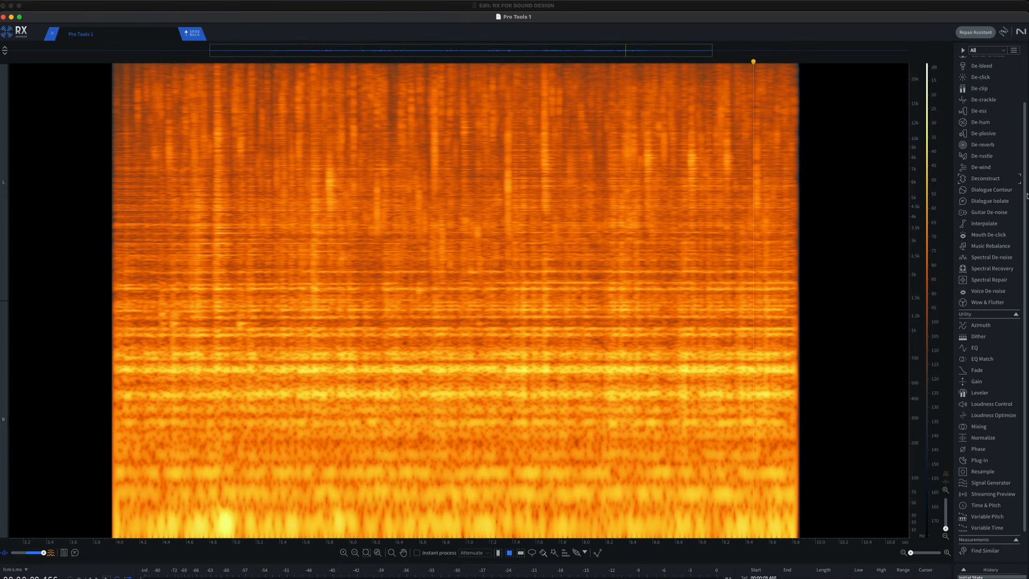
# Render De-click on the whole clip with sensitivity 8.6 and only the clicks output.
pyautogui.click(991, 78)
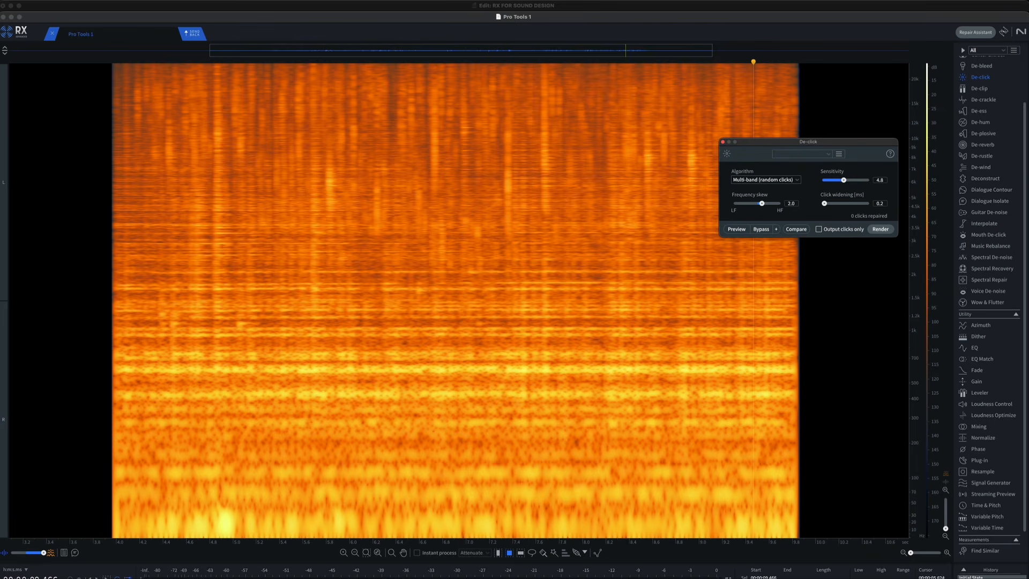
pyautogui.moveTo(822, 143); pyautogui.dragTo(815, 203)
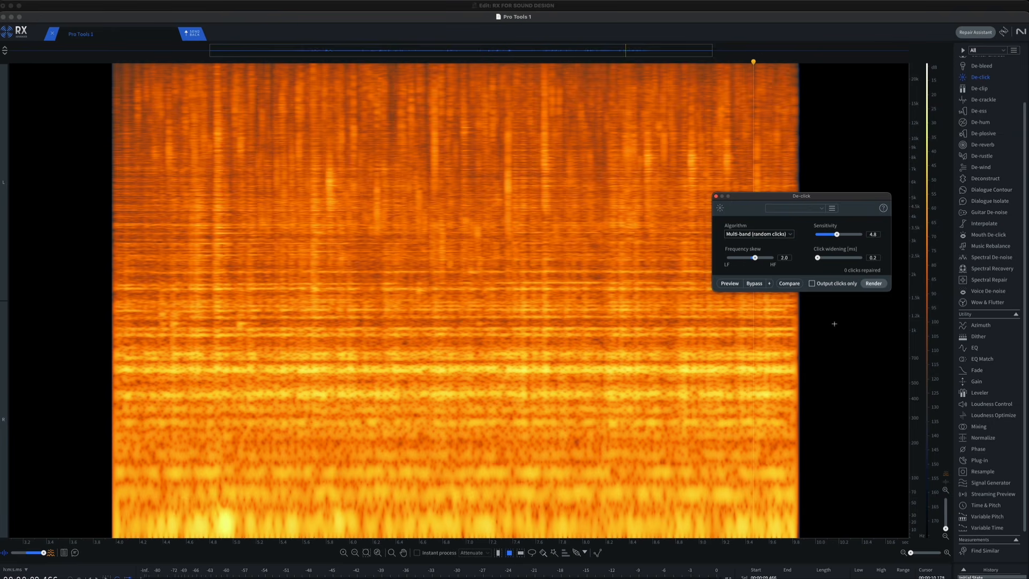
pyautogui.click(833, 287)
pyautogui.moveTo(101, 205); pyautogui.dragTo(855, 235)
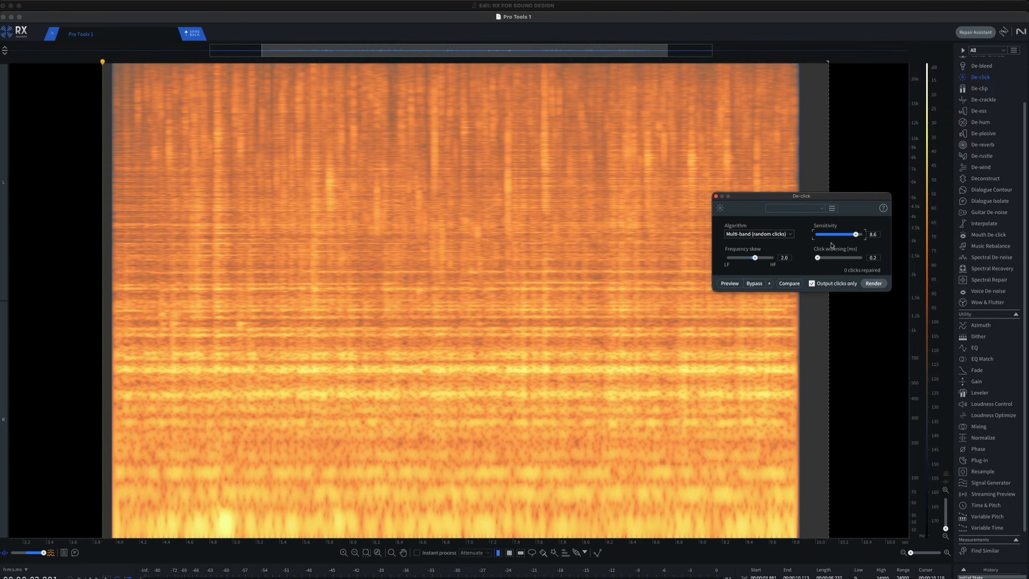
pyautogui.click(875, 283)
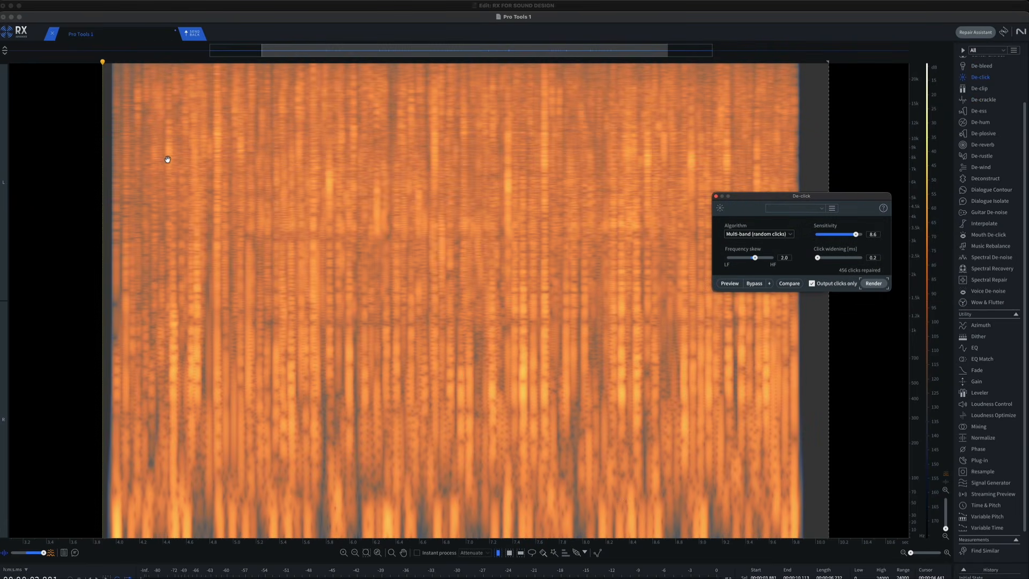
# Play the clicks-only result from the clip's start.
pyautogui.click(167, 159)
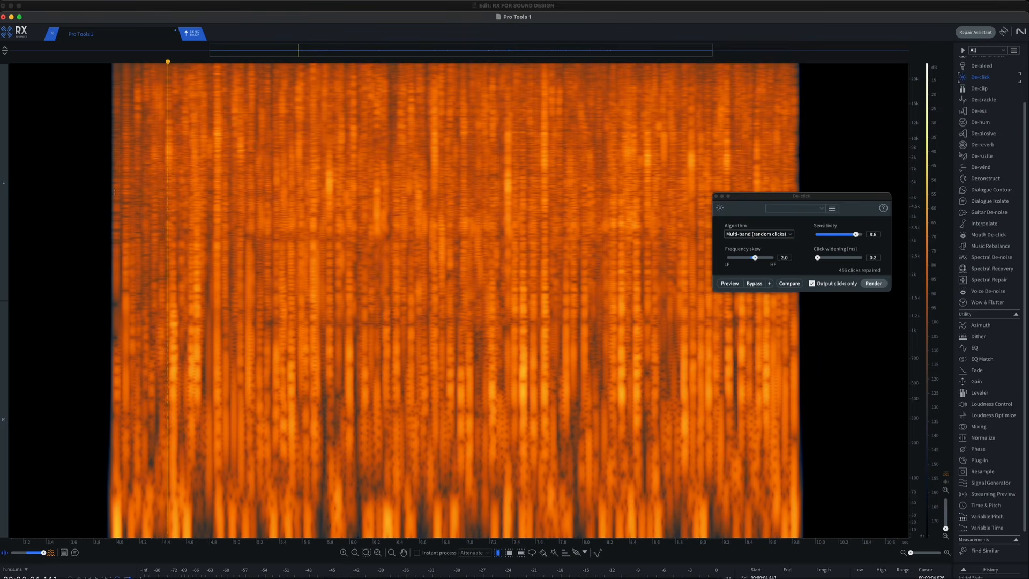
pyautogui.click(119, 191)
pyautogui.press('space')
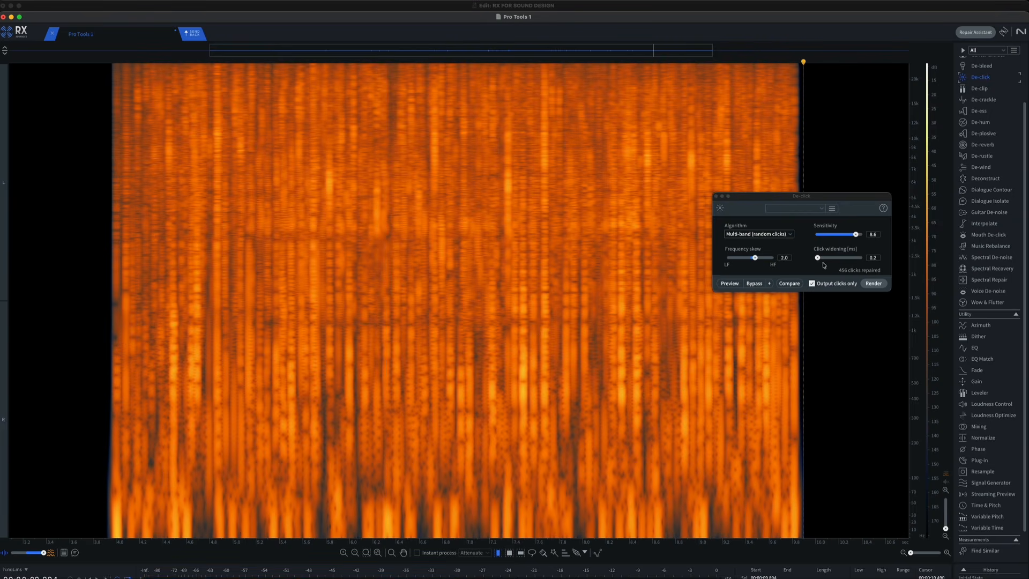
# Set the De-click click widening to 2.9 ms, select the whole original clip, and render it again.
pyautogui.moveTo(818, 258); pyautogui.dragTo(839, 259)
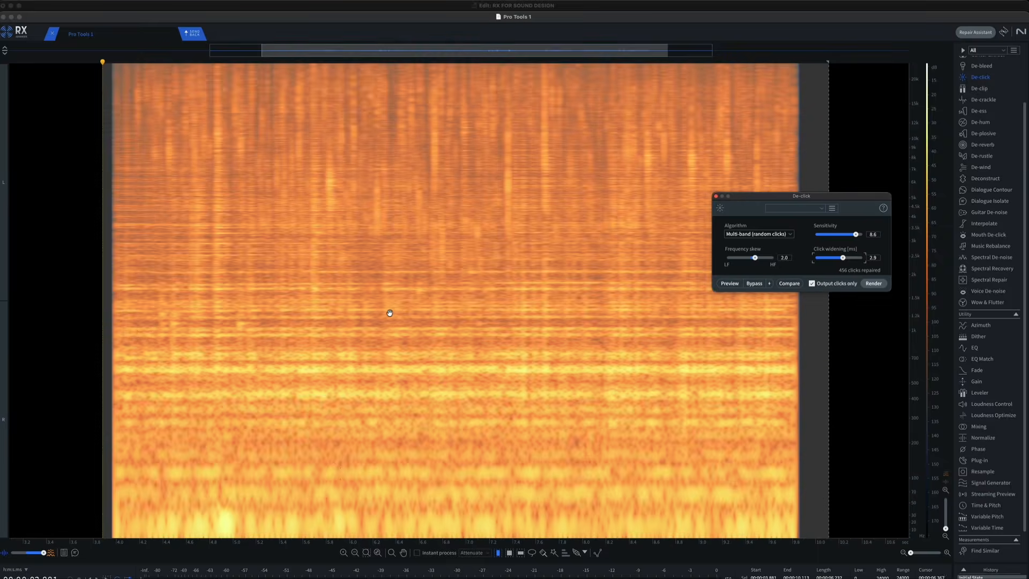
pyautogui.click(390, 314)
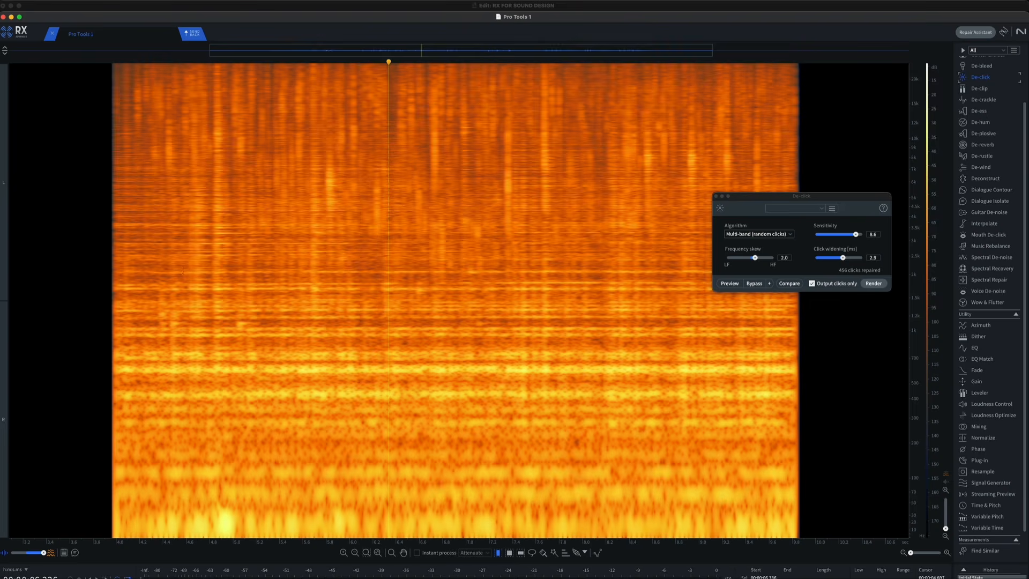
pyautogui.moveTo(115, 245); pyautogui.dragTo(843, 281)
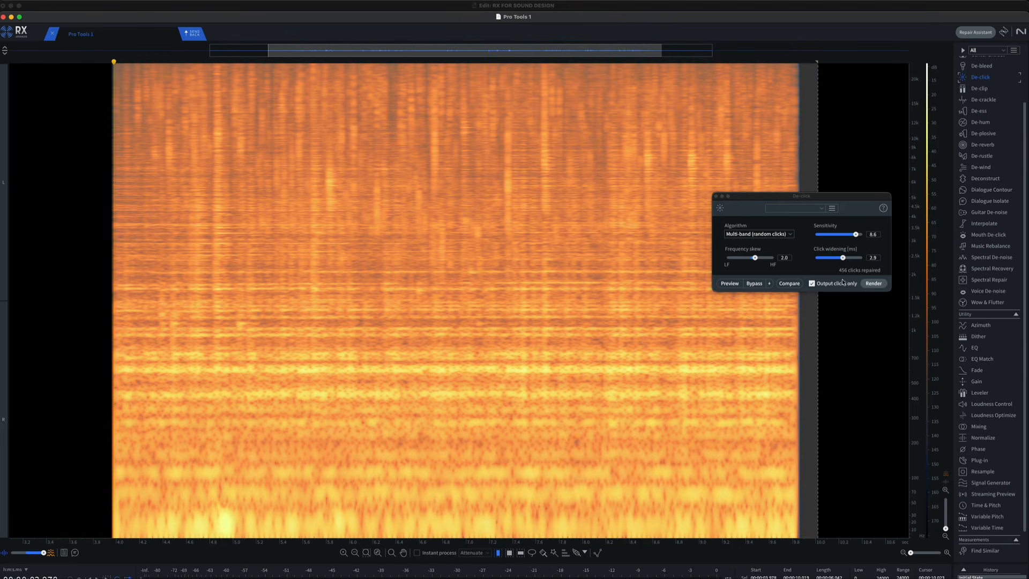
pyautogui.click(872, 284)
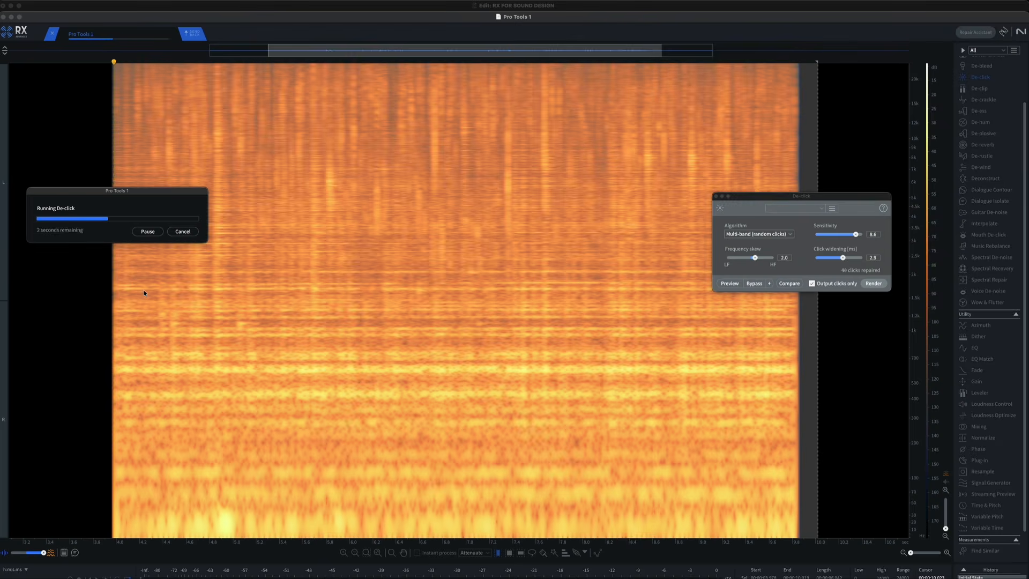
# Play the newly rendered clicks-only result from just after the clip's start, and stop playback.
pyautogui.click(143, 291)
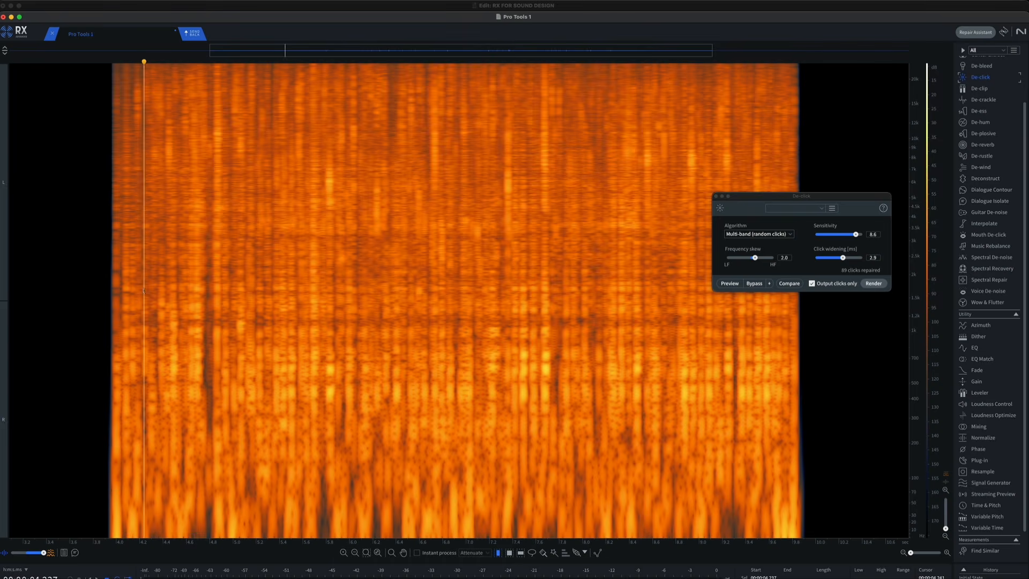
pyautogui.press('space')
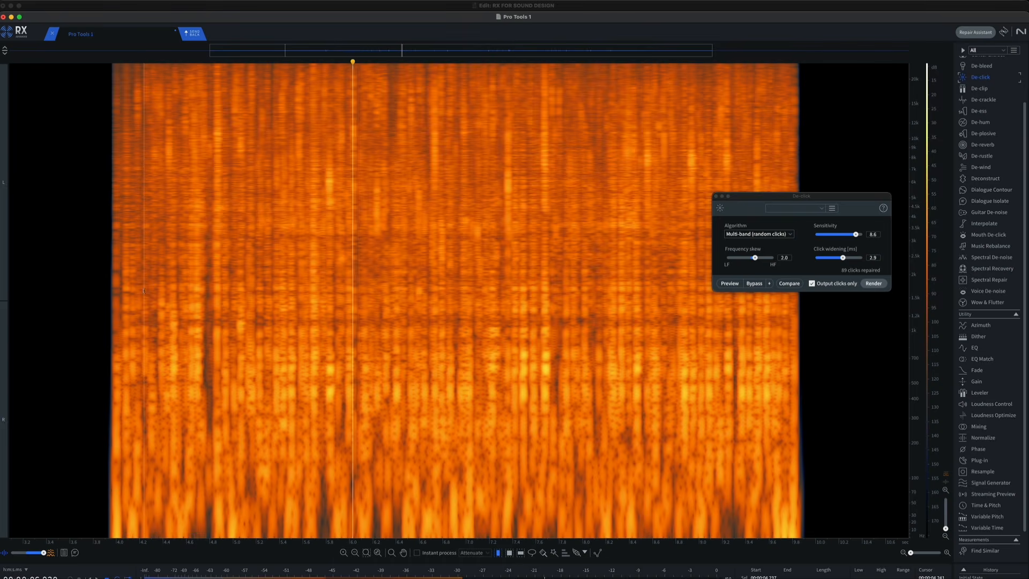
pyautogui.press('space')
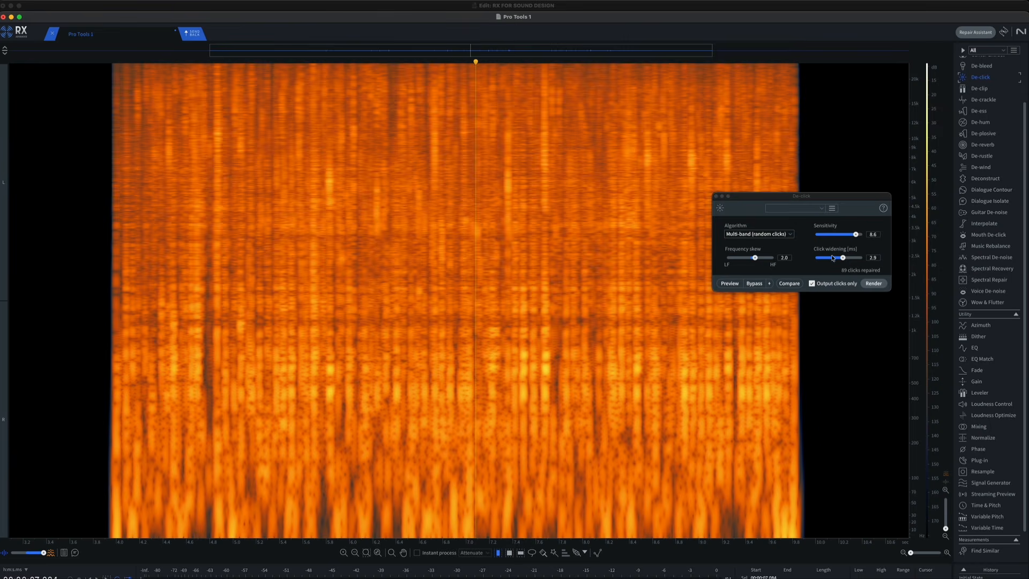
# Render De-click again with sensitivity 10.0, click widening 0.9 ms and frequency skew 4.0, and play the result.
pyautogui.moveTo(856, 234); pyautogui.dragTo(919, 240)
pyautogui.moveTo(843, 258); pyautogui.dragTo(824, 259)
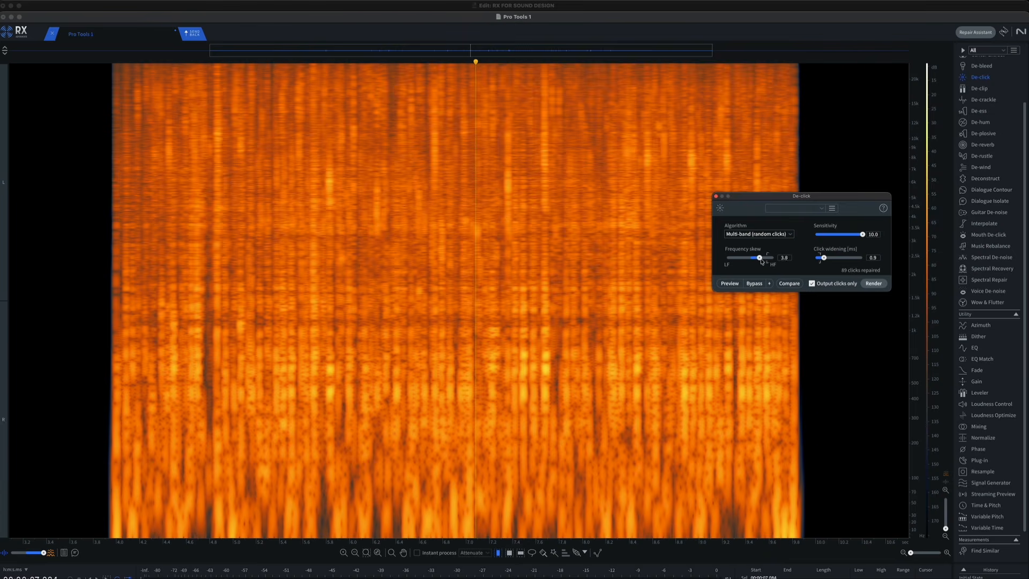
pyautogui.moveTo(755, 258); pyautogui.dragTo(759, 258)
pyautogui.click(874, 283)
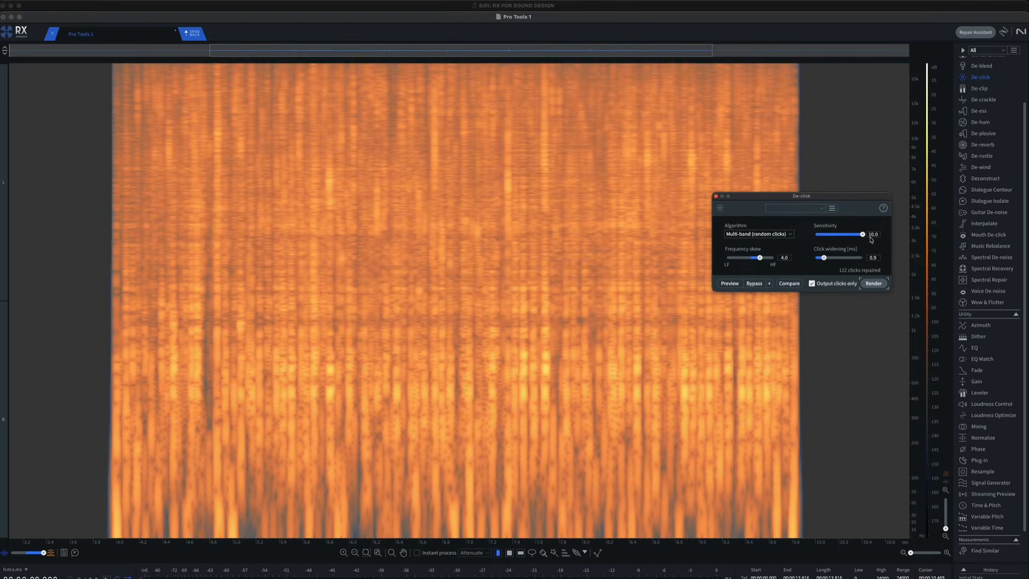
pyautogui.click(177, 219)
pyautogui.press('space')
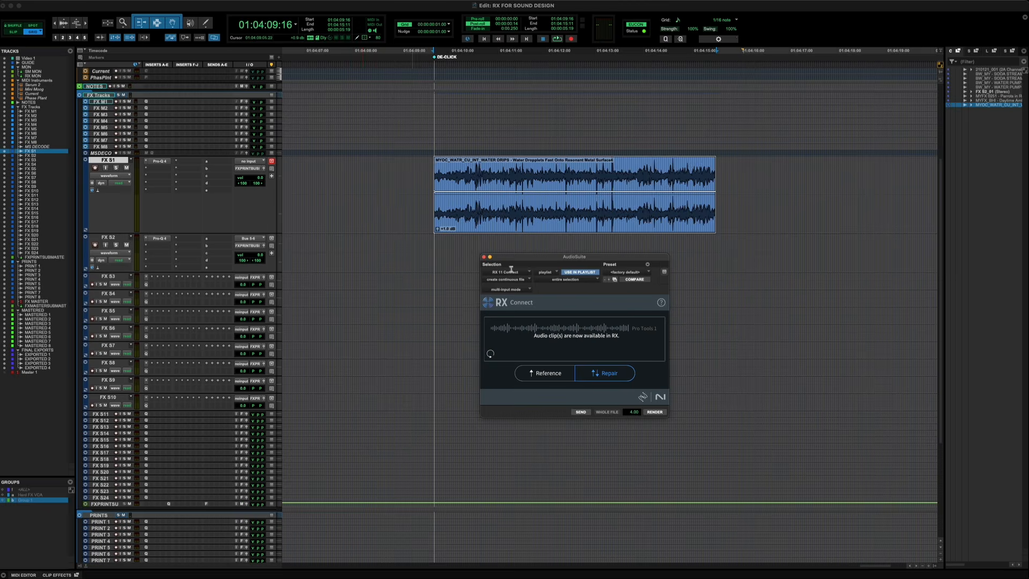
# Switch to Pro Tools and send the SODA STREAM clip on track FX S1 to RX, discarding the unsaved previous audio.
pyautogui.moveTo(472, 223); pyautogui.dragTo(634, 207)
pyautogui.press('t')
pyautogui.press('t')
pyautogui.press('t')
pyautogui.press('t')
pyautogui.press('t')
pyautogui.hscroll(5, 630, 205)
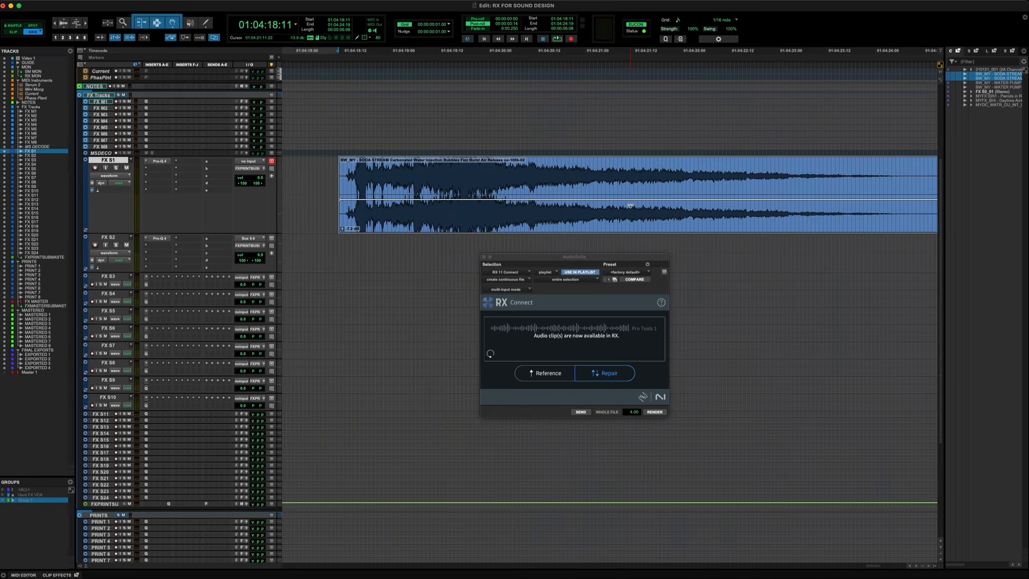
pyautogui.click(582, 412)
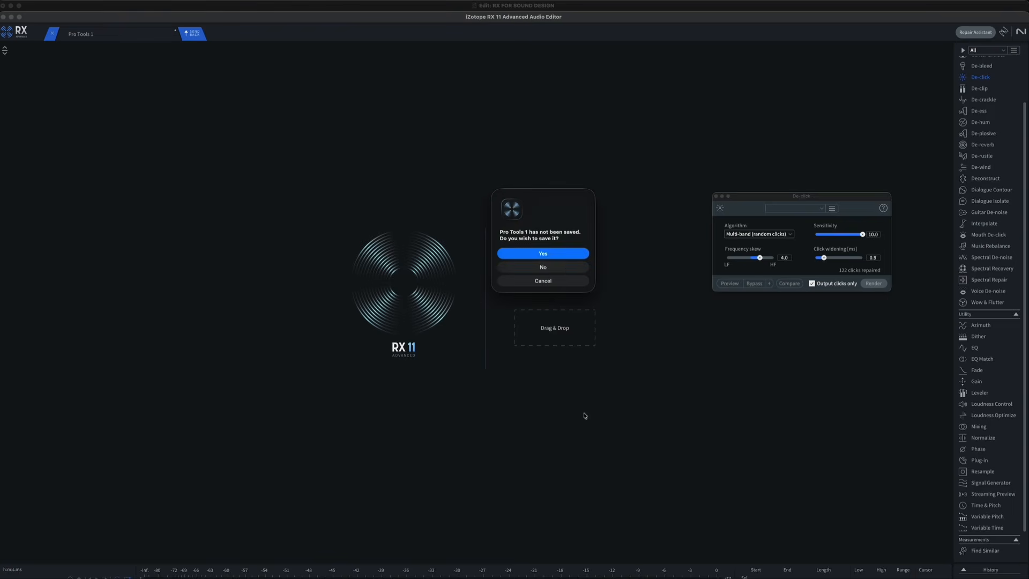
pyautogui.click(569, 267)
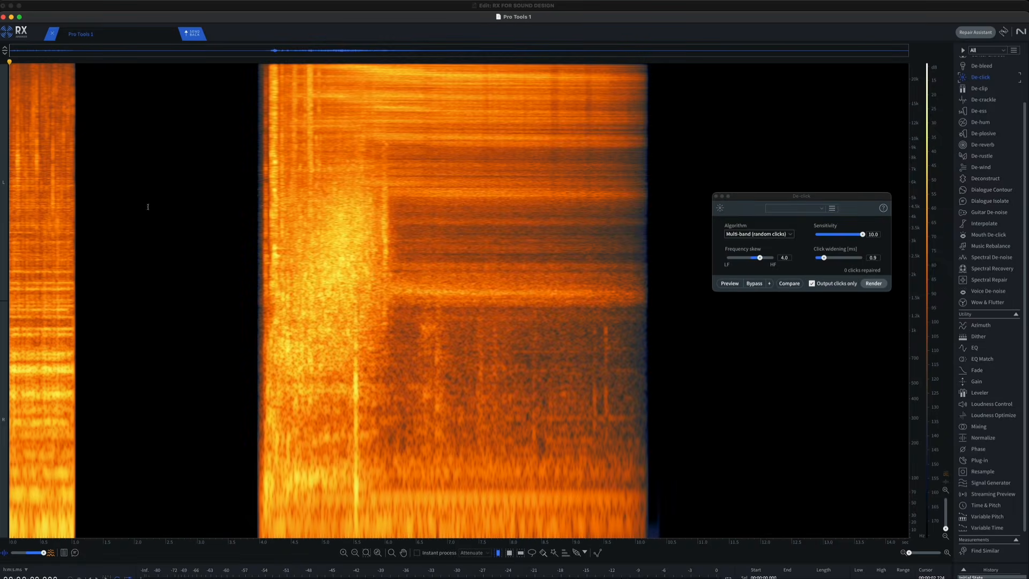
# Select the whole soda stream clip and render De-click on it with sensitivity 8.1.
pyautogui.moveTo(256, 196); pyautogui.dragTo(663, 213)
pyautogui.scroll(3, 563, 211)
pyautogui.moveTo(862, 234); pyautogui.dragTo(852, 235)
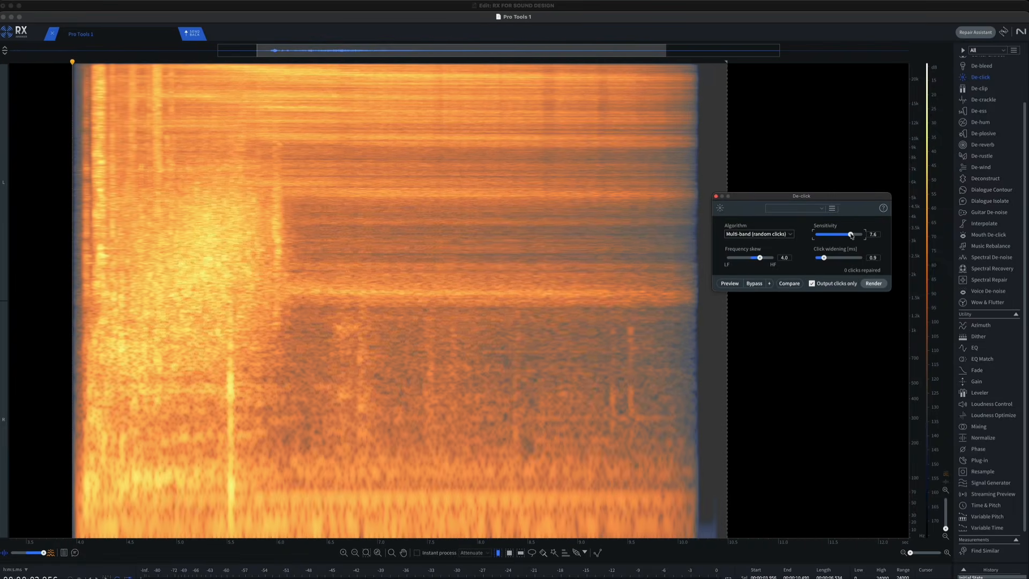
pyautogui.click(871, 283)
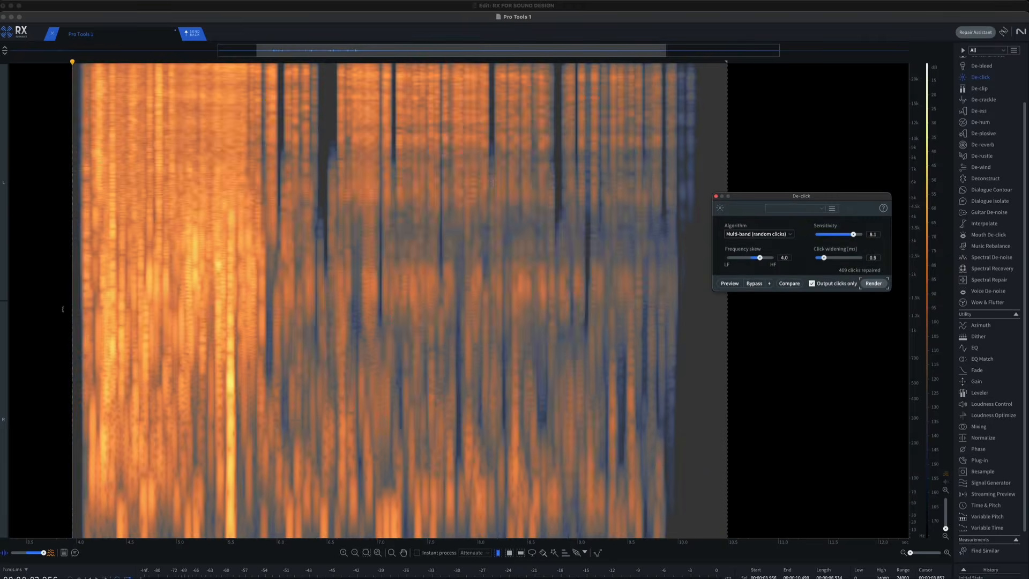
# Play the soda stream clicks-only result from its start, and replay its dense opening burst.
pyautogui.click(63, 327)
pyautogui.press('space')
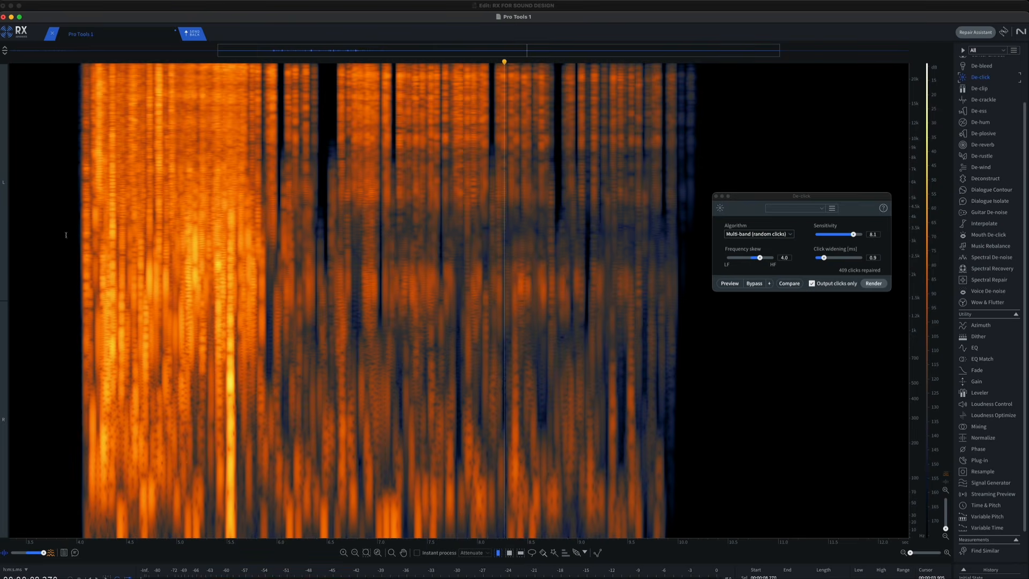
pyautogui.click(79, 192)
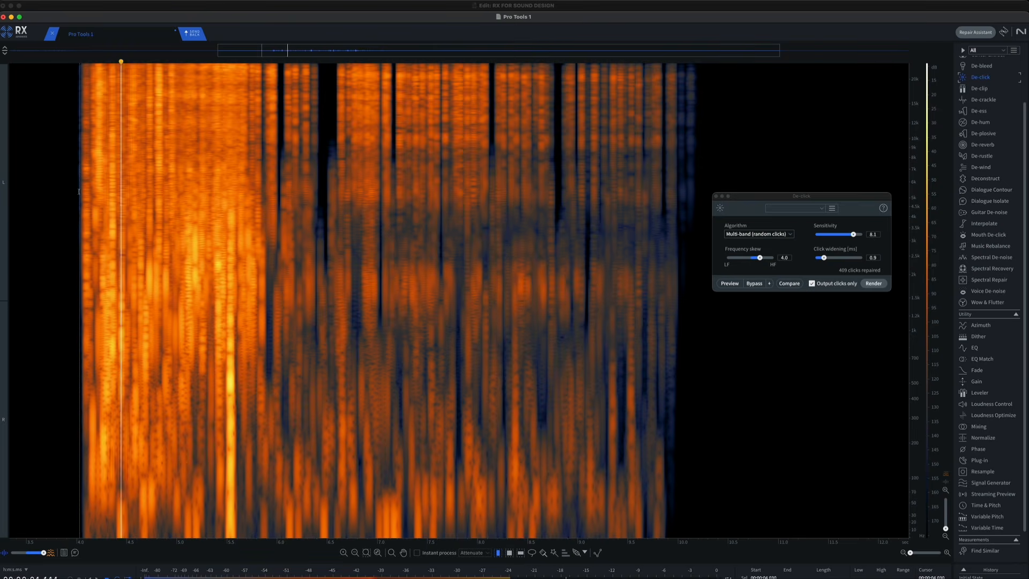
pyautogui.scroll(3, 79, 192)
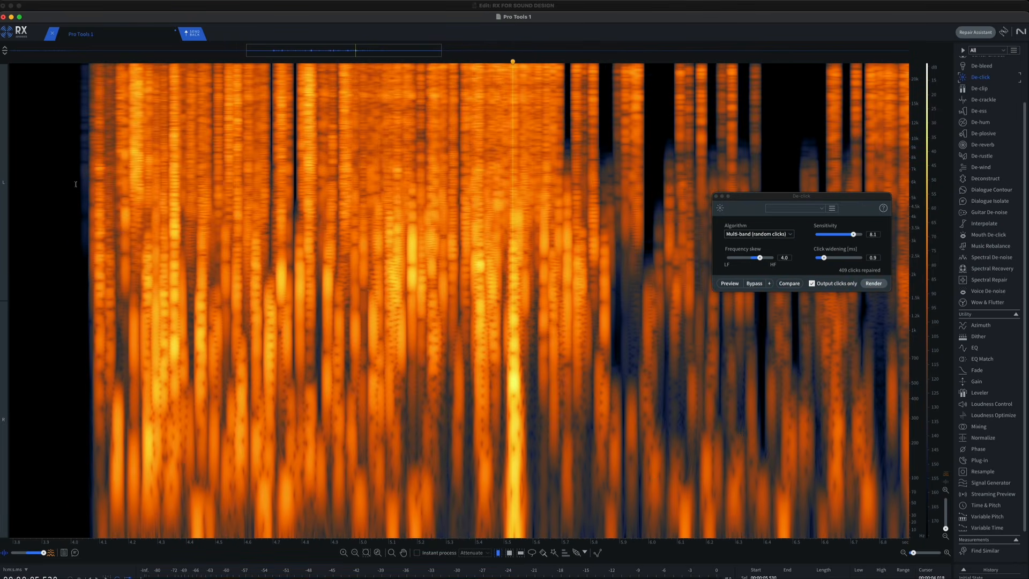
# Select the opening burst from about 4.0 to 6.0 s, render De-click on it again, and play the result.
pyautogui.moveTo(75, 183); pyautogui.dragTo(659, 187)
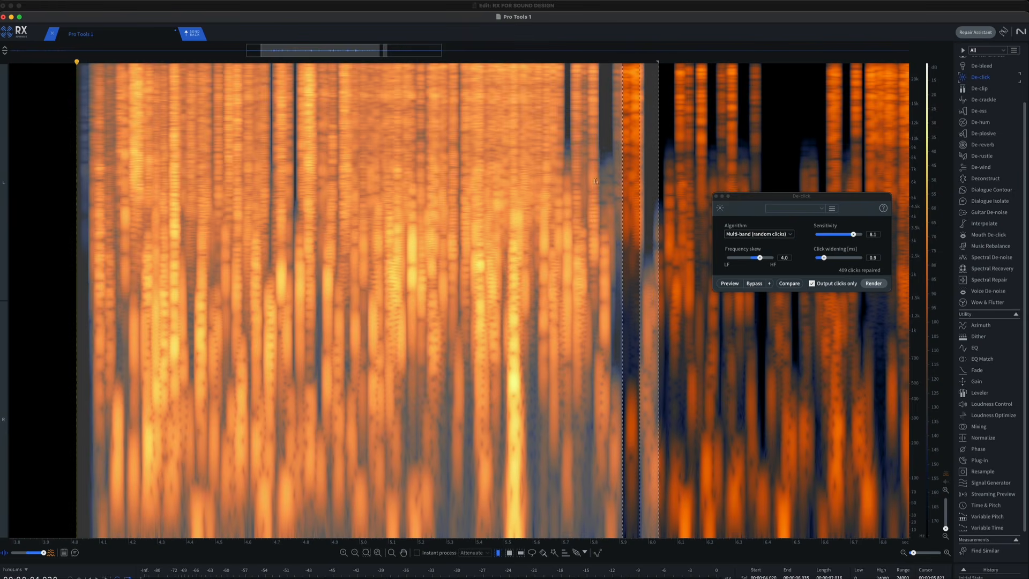
pyautogui.click(874, 283)
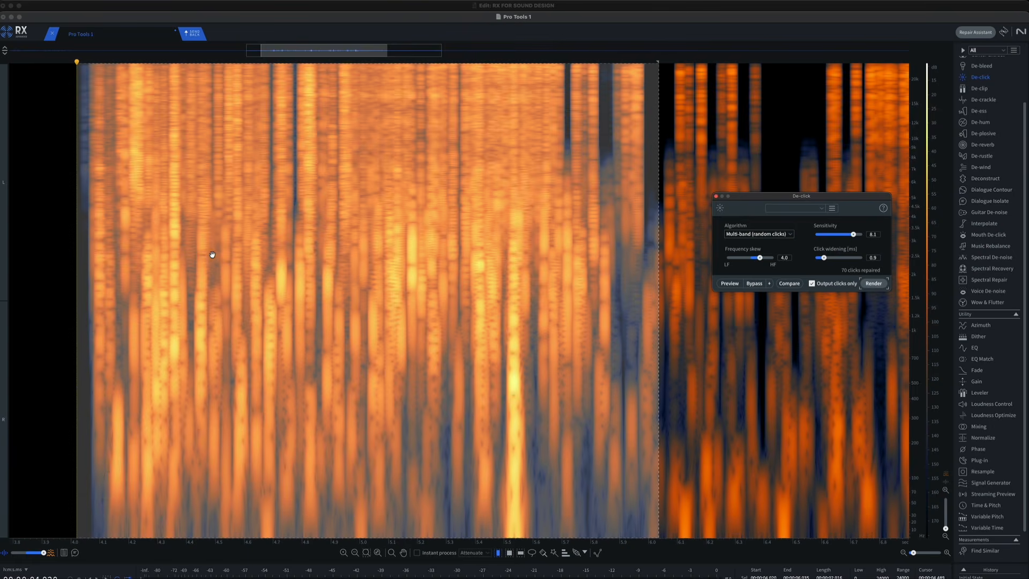
pyautogui.press('space')
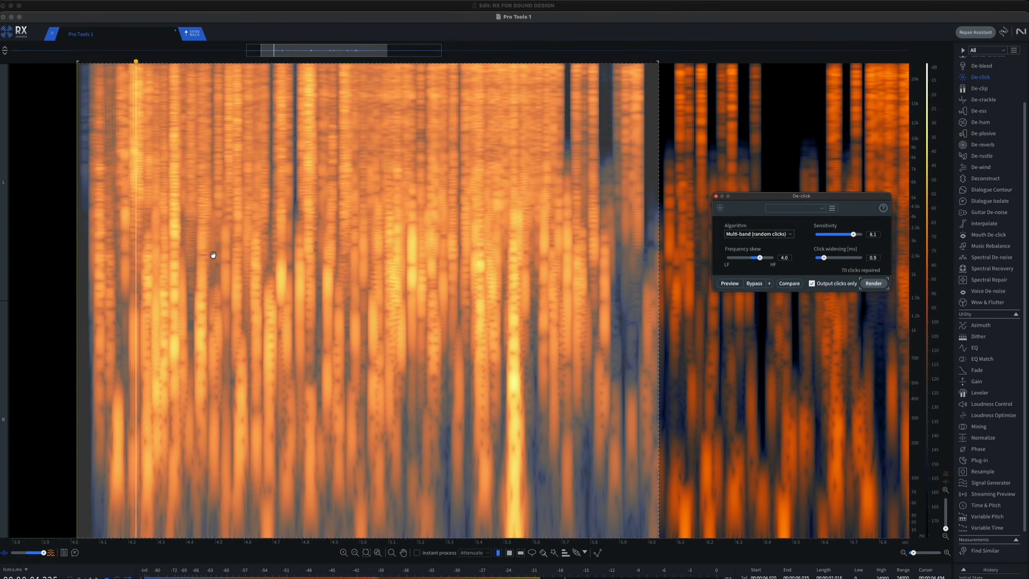
pyautogui.click(30, 221)
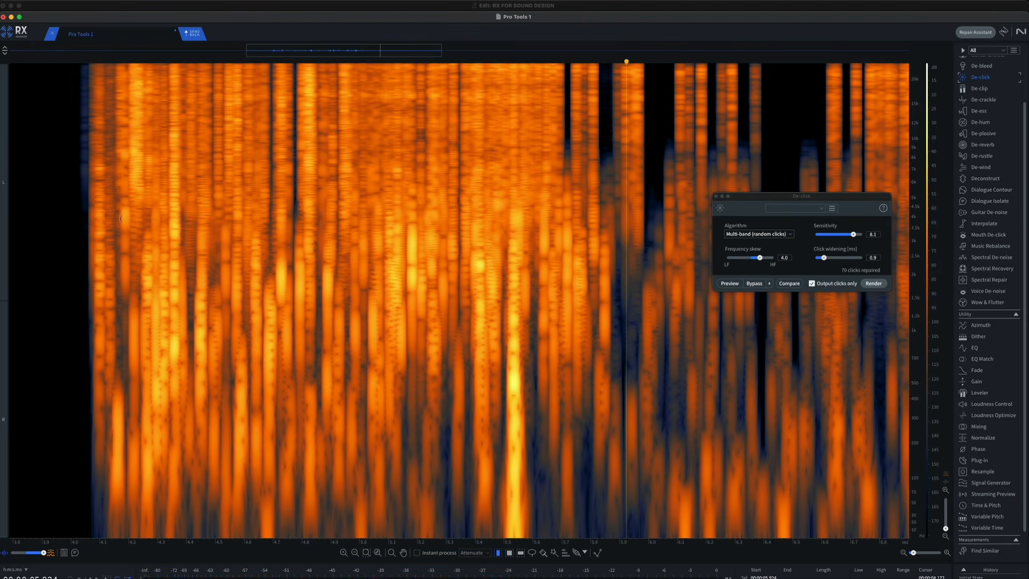
# Audition only the high-frequency band of the opening burst, and the mid-frequency band below it.
pyautogui.moveTo(83, 229); pyautogui.dragTo(601, 59)
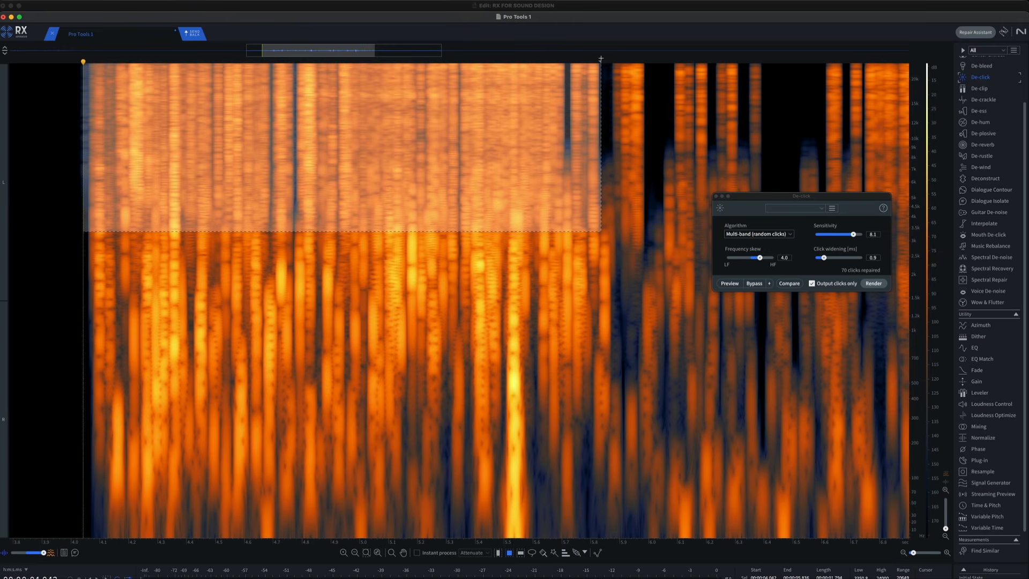
pyautogui.press('space')
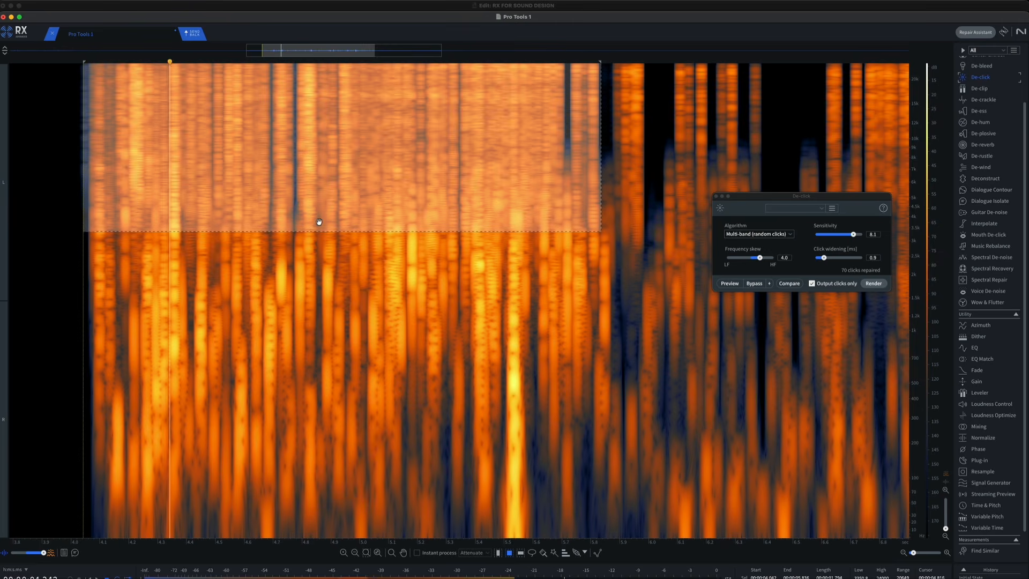
pyautogui.moveTo(322, 218); pyautogui.dragTo(325, 345)
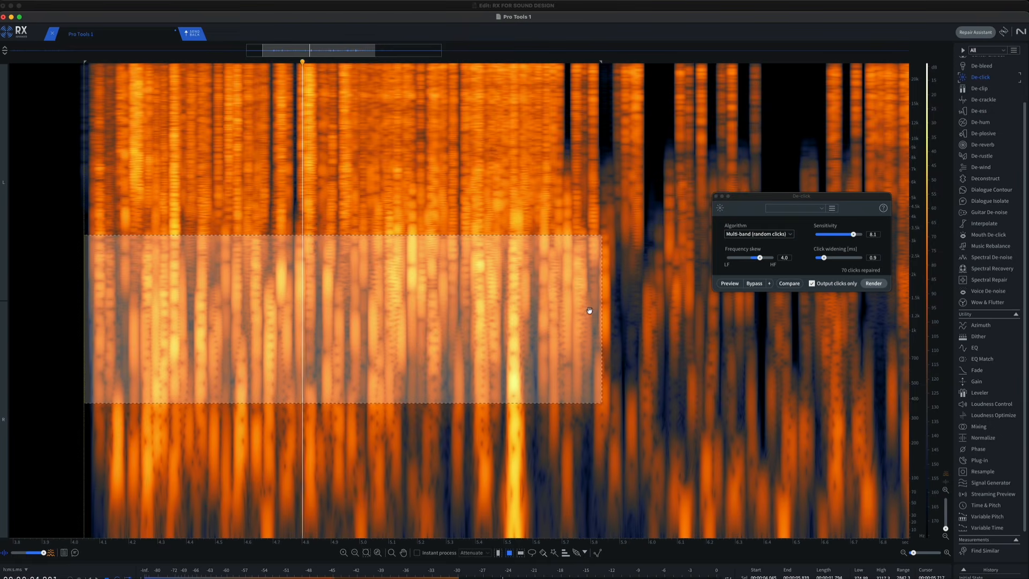
# Audition short groups of clicks within the first 0.6 s of the burst, extending the frequency range into the highs.
pyautogui.moveTo(450, 292); pyautogui.dragTo(185, 298)
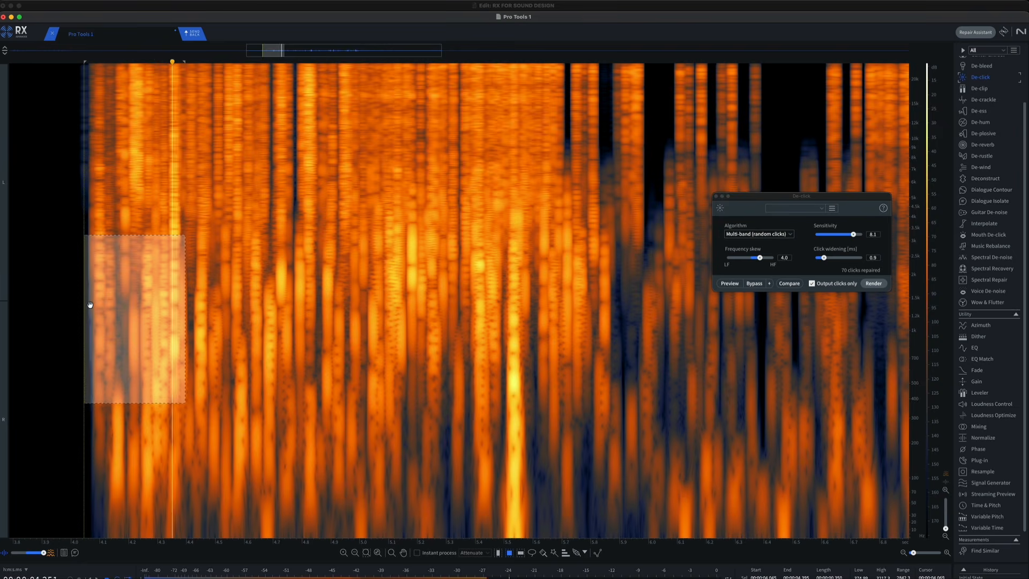
pyautogui.moveTo(85, 297); pyautogui.dragTo(137, 298)
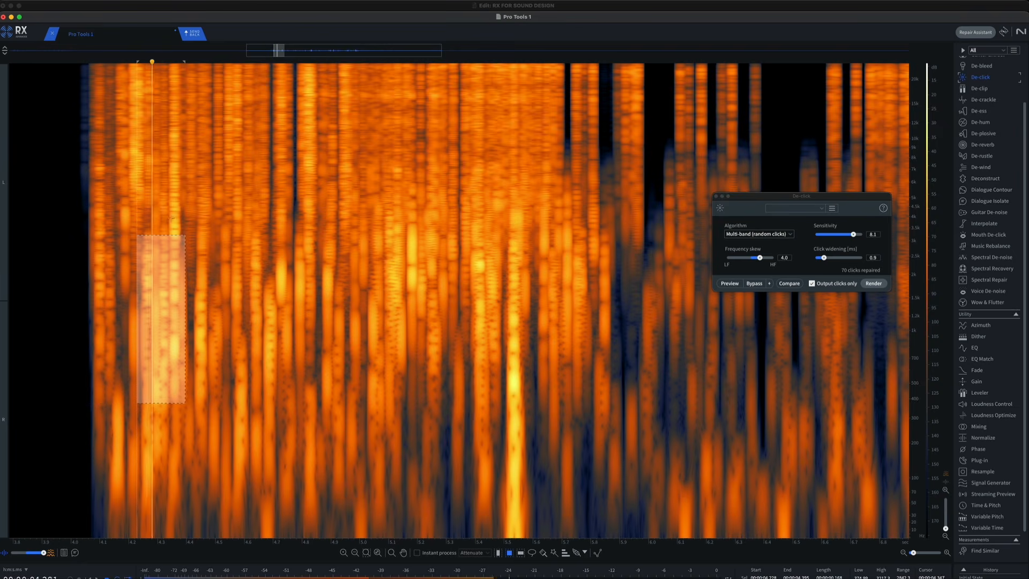
pyautogui.moveTo(153, 234); pyautogui.dragTo(151, 97)
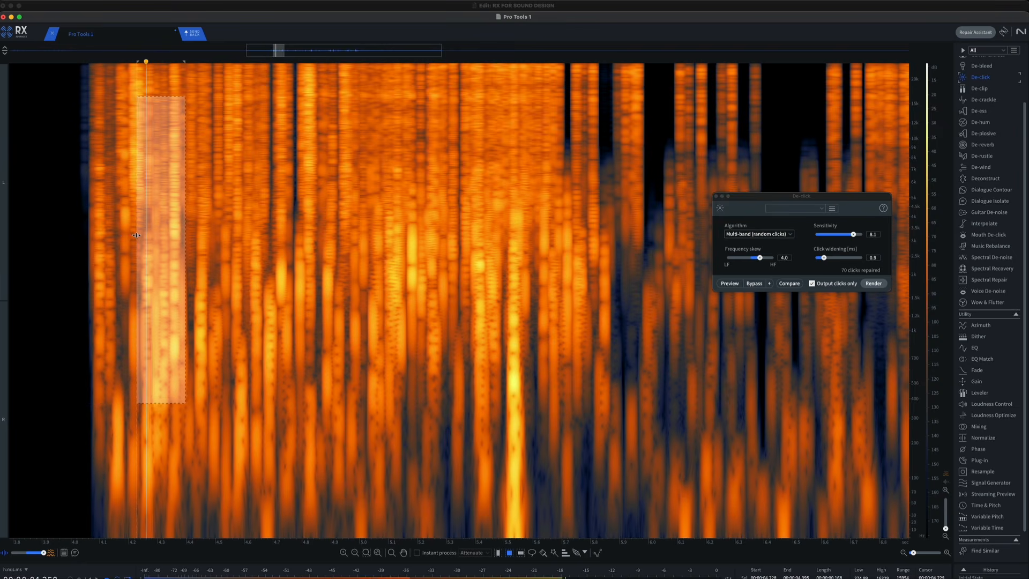
pyautogui.moveTo(140, 239); pyautogui.dragTo(248, 229)
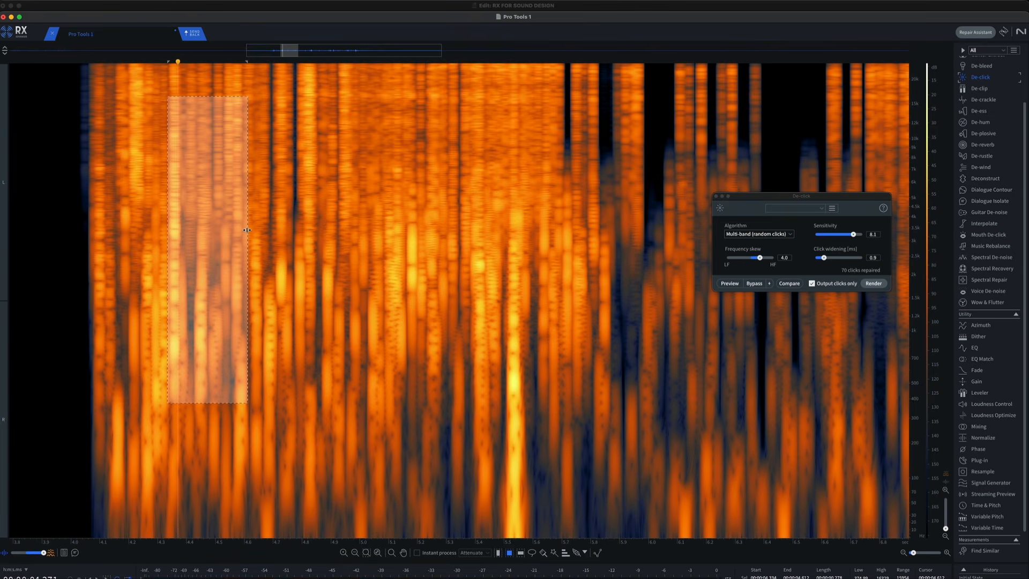
# Clear the selection and lower the De-click sensitivity.
pyautogui.click(279, 228)
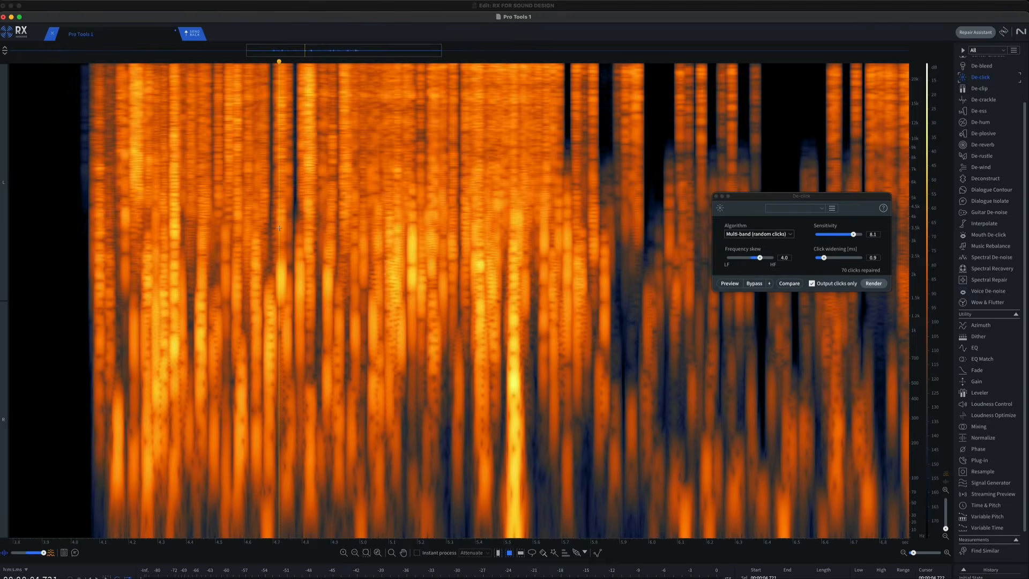
pyautogui.scroll(-5, 279, 228)
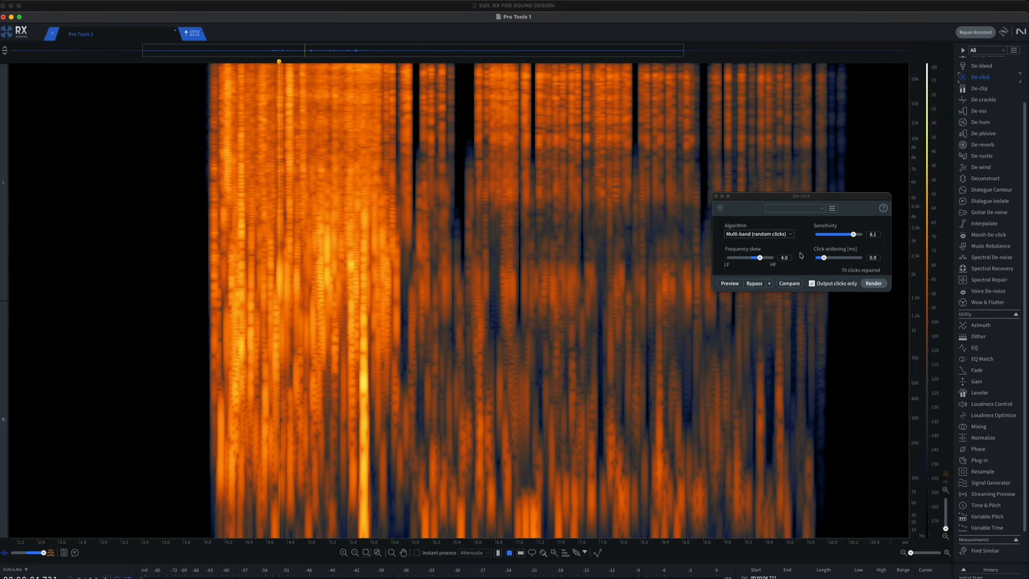
pyautogui.moveTo(853, 235); pyautogui.dragTo(837, 234)
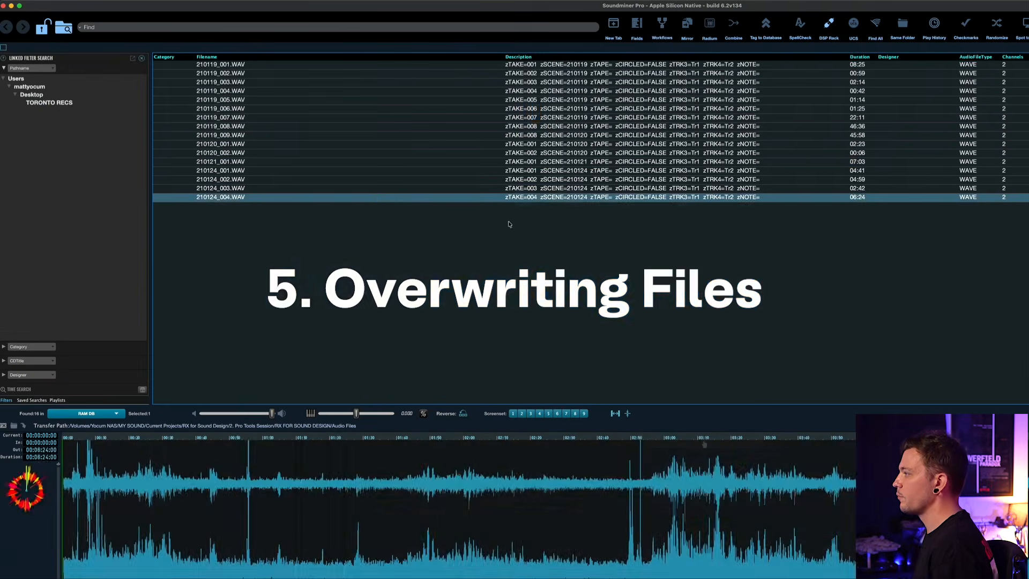
# In Soundminer, rename the recording 210121_001.WAV as Toronto Amazing Ambience.
pyautogui.click(377, 162)
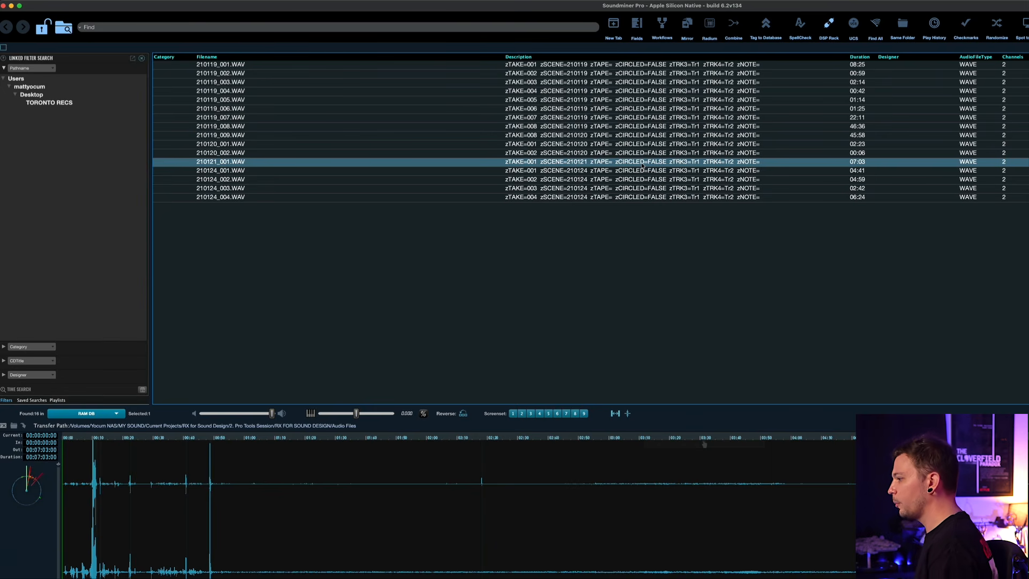
pyautogui.click(220, 163)
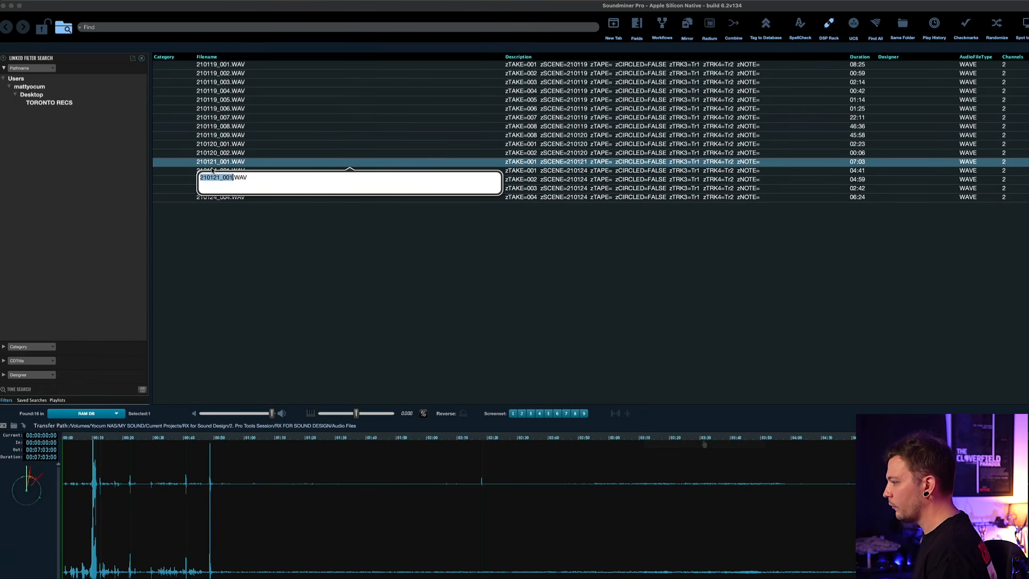
pyautogui.write('To')
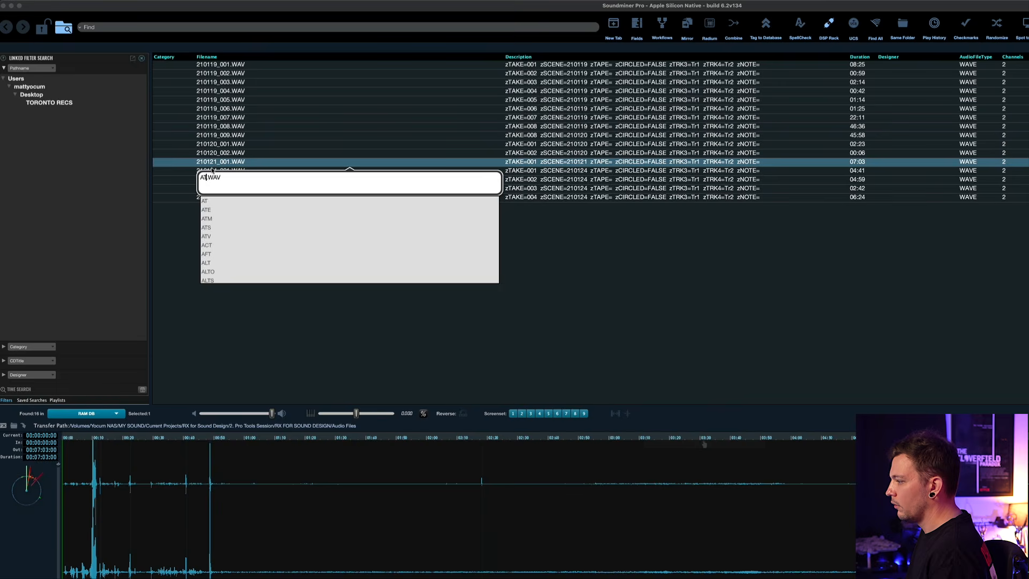
pyautogui.write('ronto Amazing Ambience')
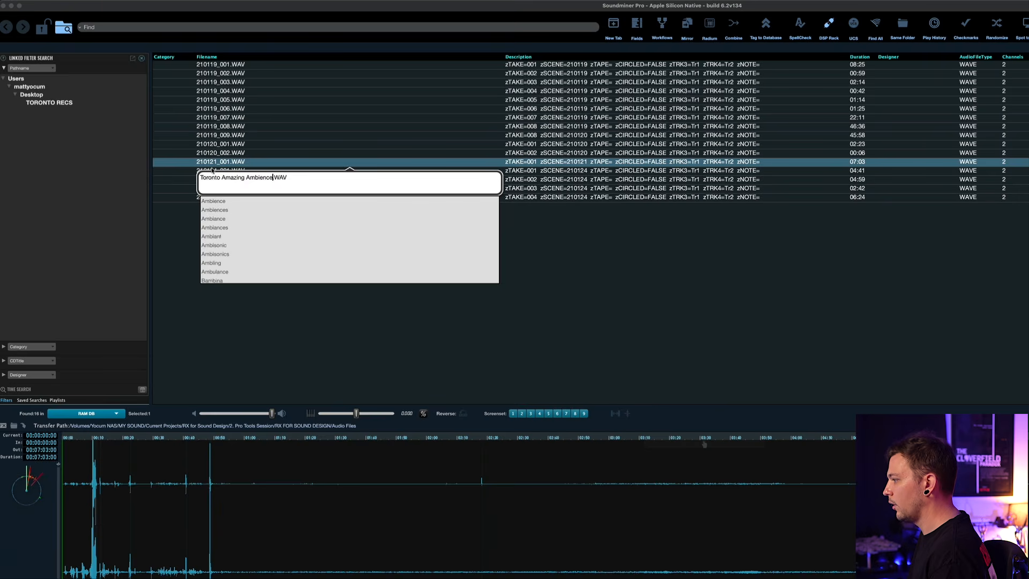
pyautogui.press('Return')
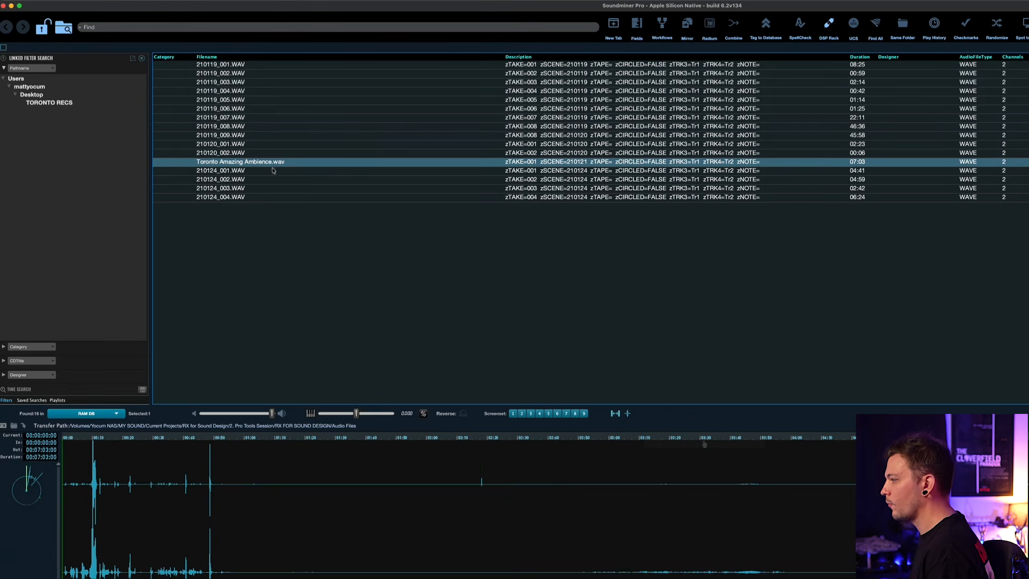
# Replace the description of Toronto Amazing Ambience.wav with "wonderful description".
pyautogui.doubleClick(604, 160)
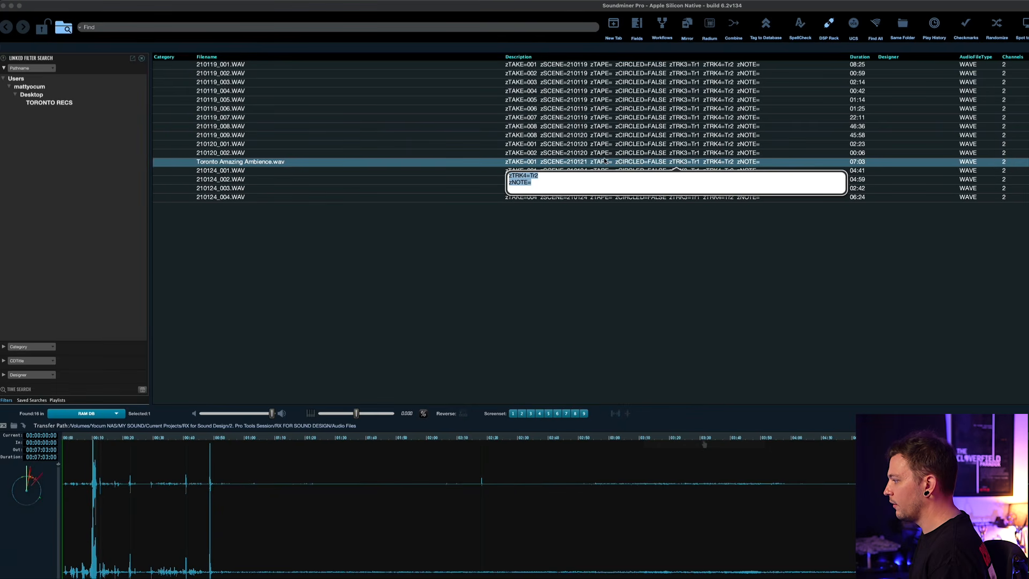
pyautogui.write('wonderful descriptio')
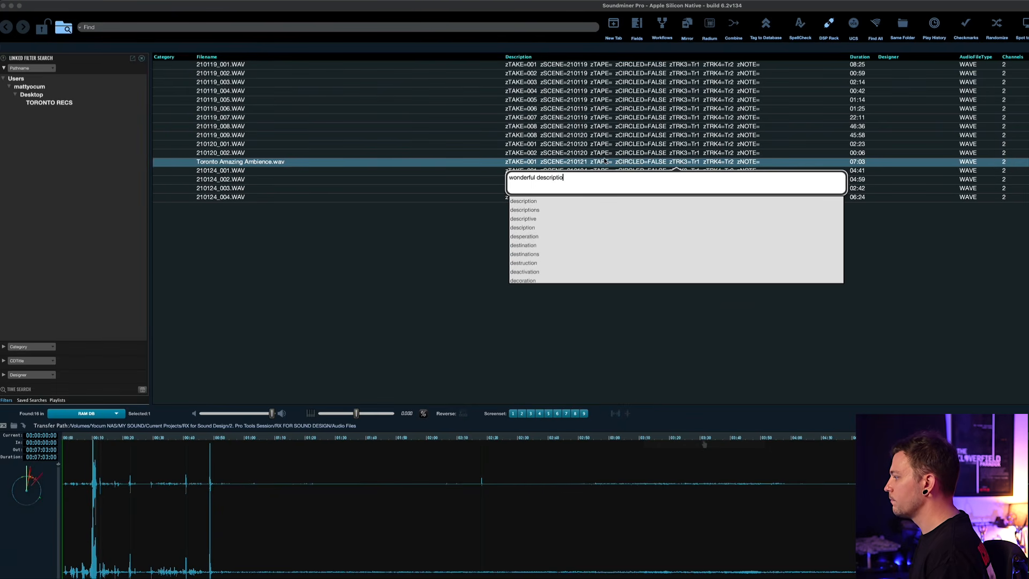
pyautogui.press('Return')
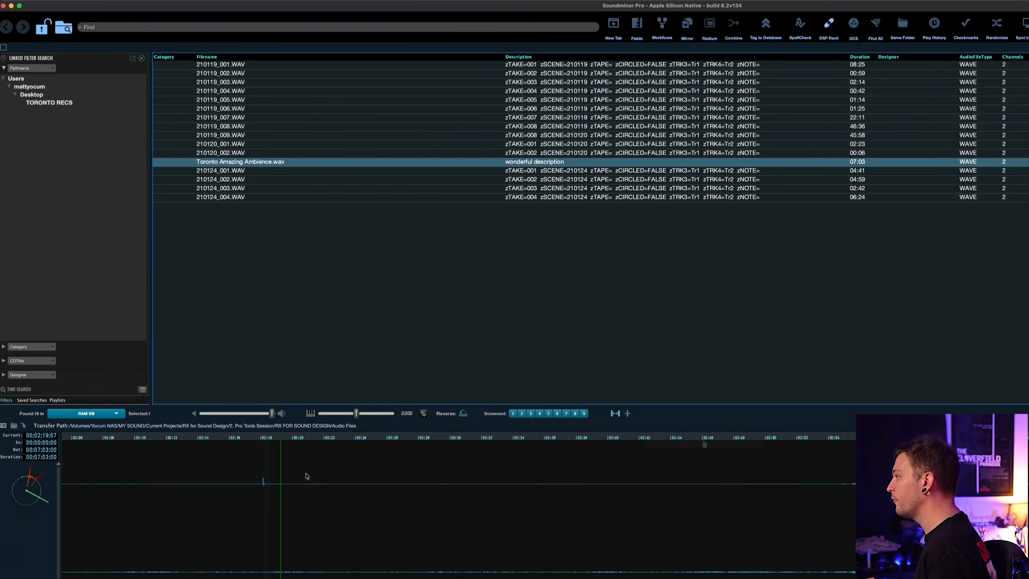
# Examine the isolated click in the recording's waveform by marking the stretch from about 2:14 to 3:23, and reselect the whole recording.
pyautogui.scroll(-5, 309, 476)
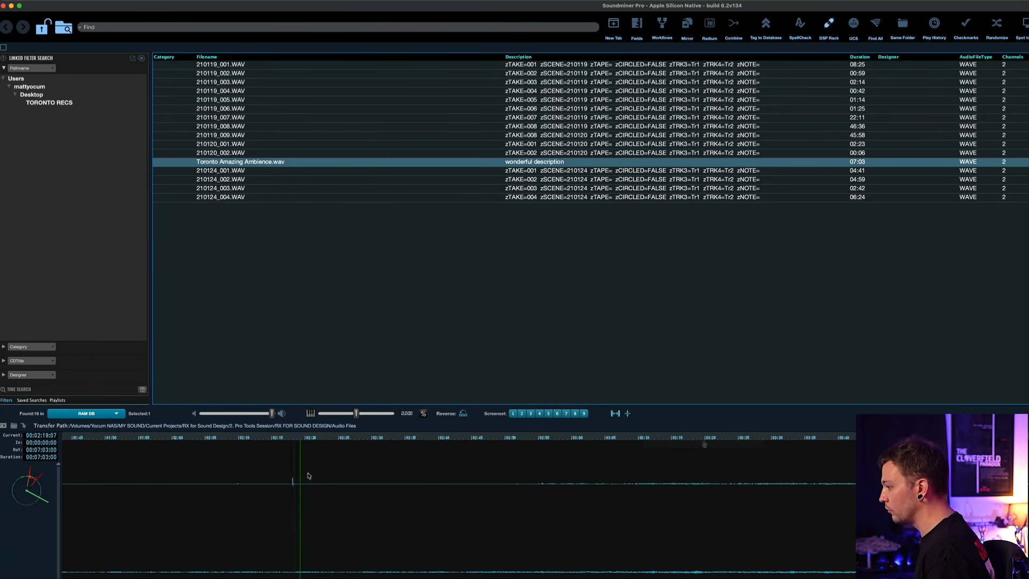
pyautogui.moveTo(281, 485); pyautogui.dragTo(646, 475)
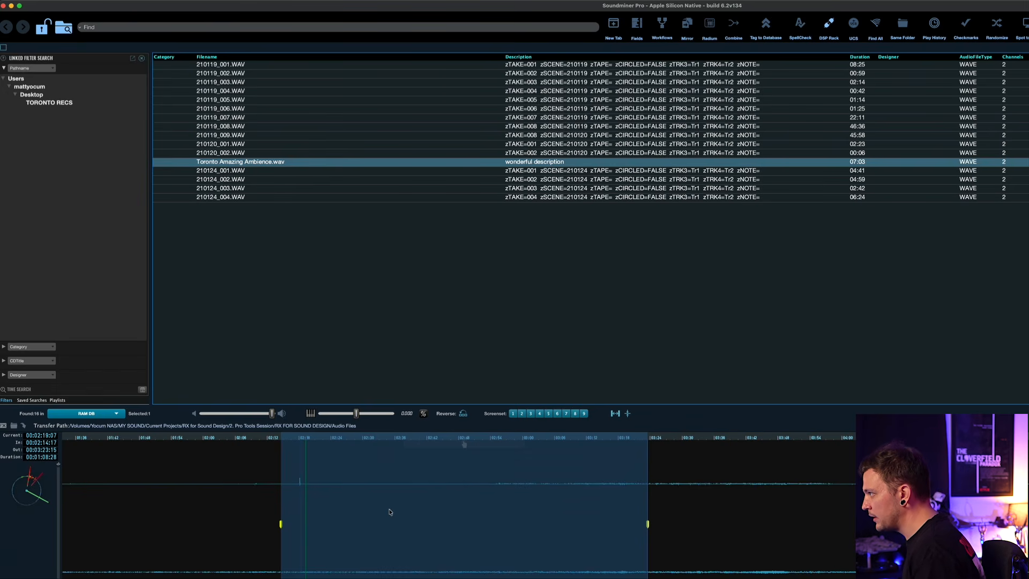
pyautogui.click(515, 161)
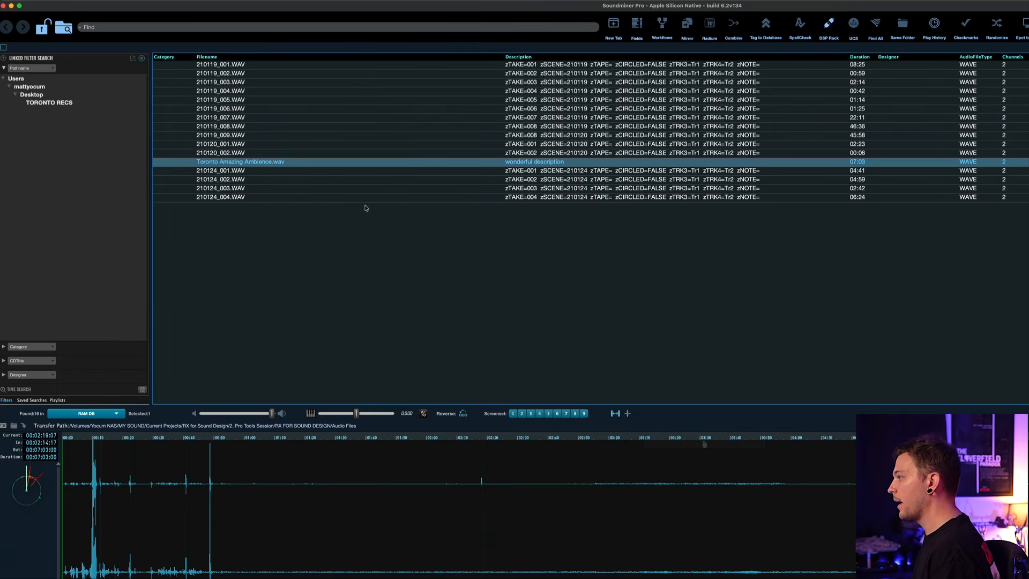
# Reveal Toronto Amazing Ambience.wav in Finder and open it in iZotope RX 11.
pyautogui.press('super+r')
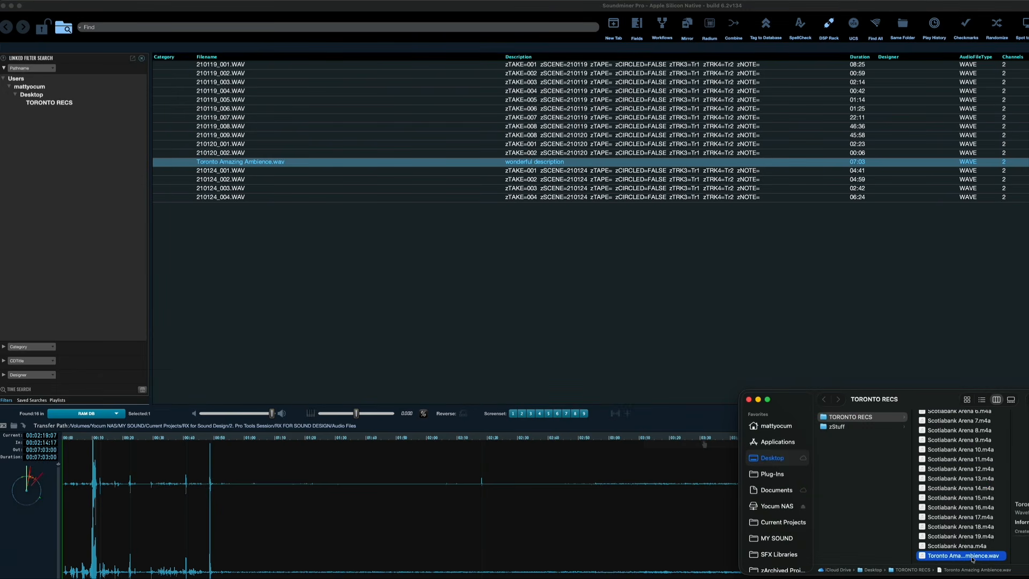
pyautogui.press('super+Tab')
pyautogui.press('super+Tab')
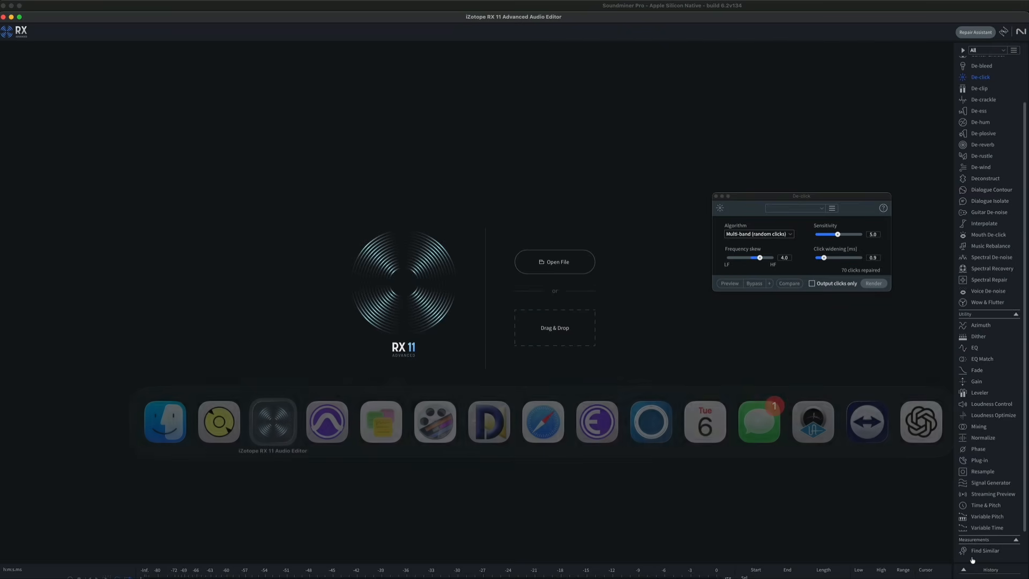
pyautogui.press('super+Tab')
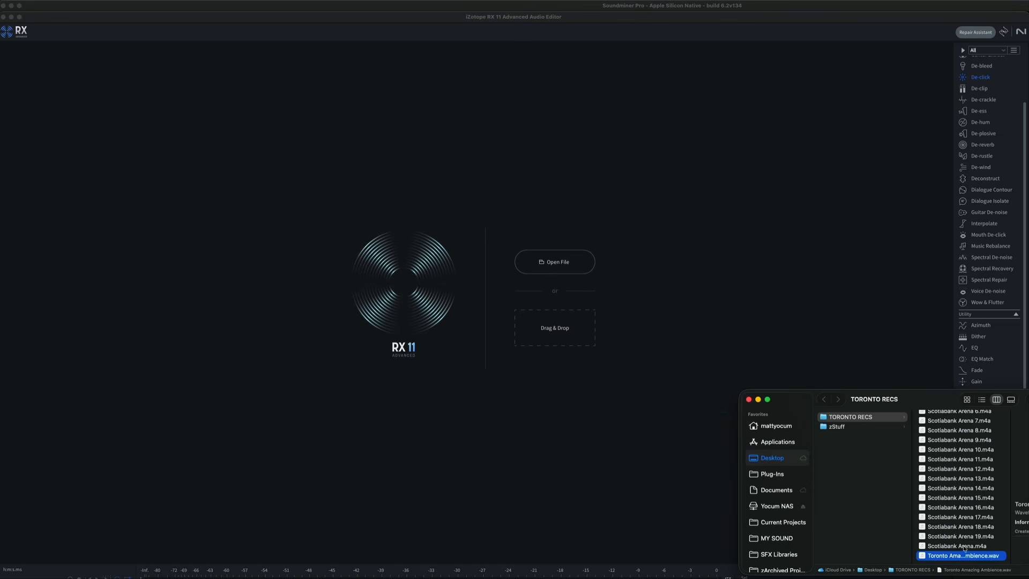
pyautogui.moveTo(958, 556); pyautogui.dragTo(399, 205)
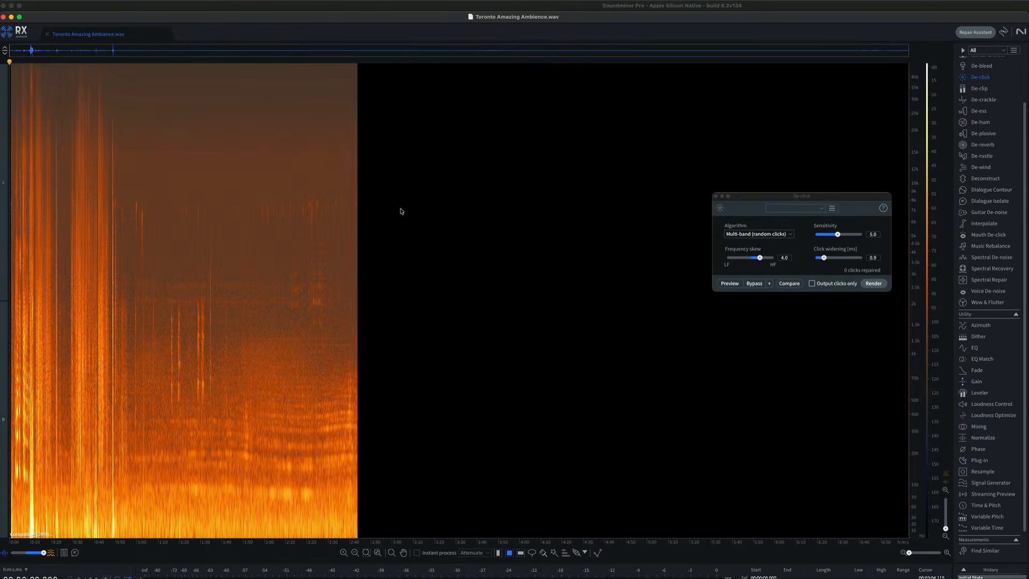
# Render De-click on the isolated click from about 2:17.8 to 2:18.5 with sensitivity 5.6, frequency skew 2.1 and click widening 0.3 ms.
pyautogui.scroll(3, 444, 304)
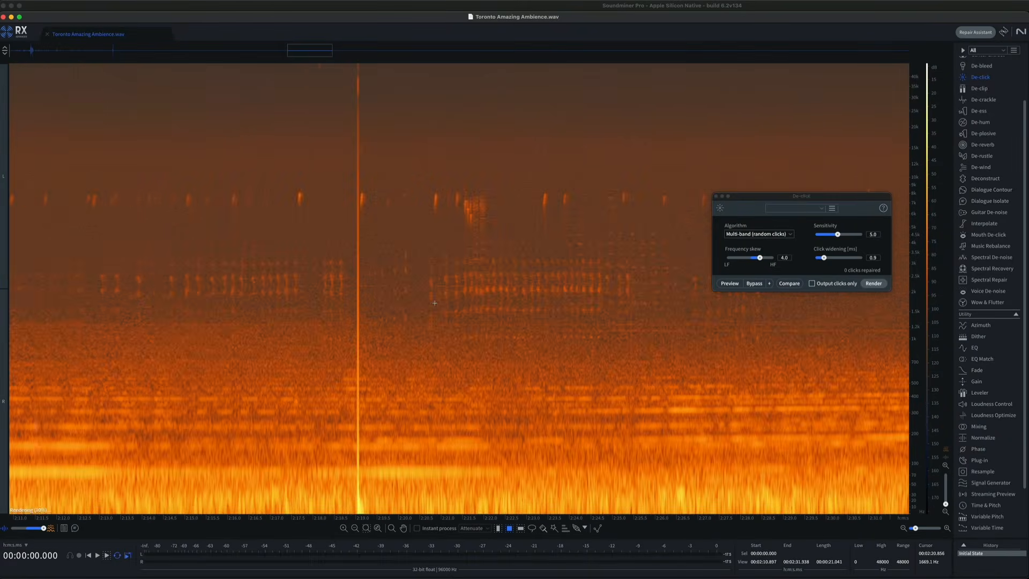
pyautogui.moveTo(306, 184); pyautogui.dragTo(335, 214)
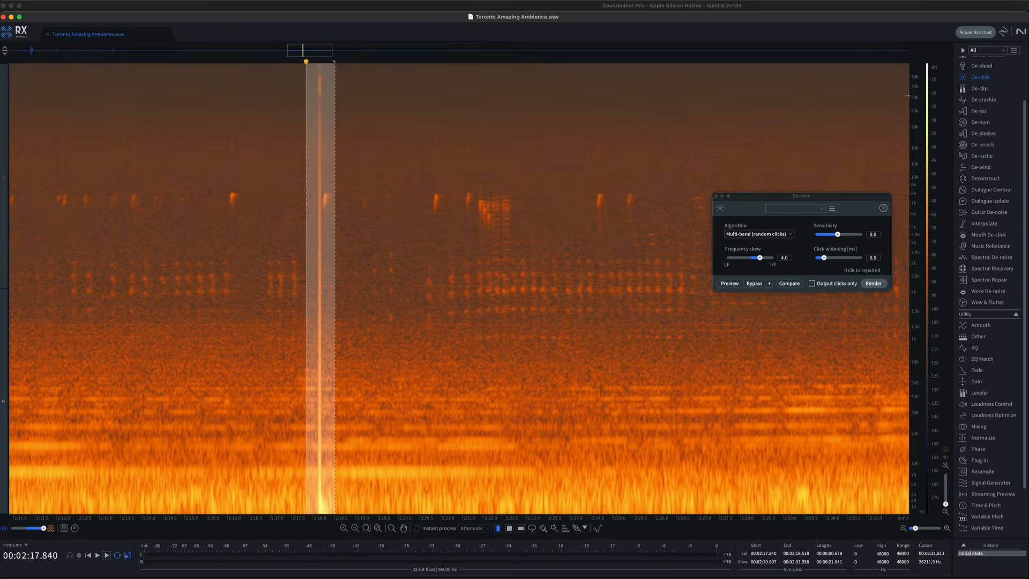
pyautogui.moveTo(871, 234); pyautogui.dragTo(871, 241)
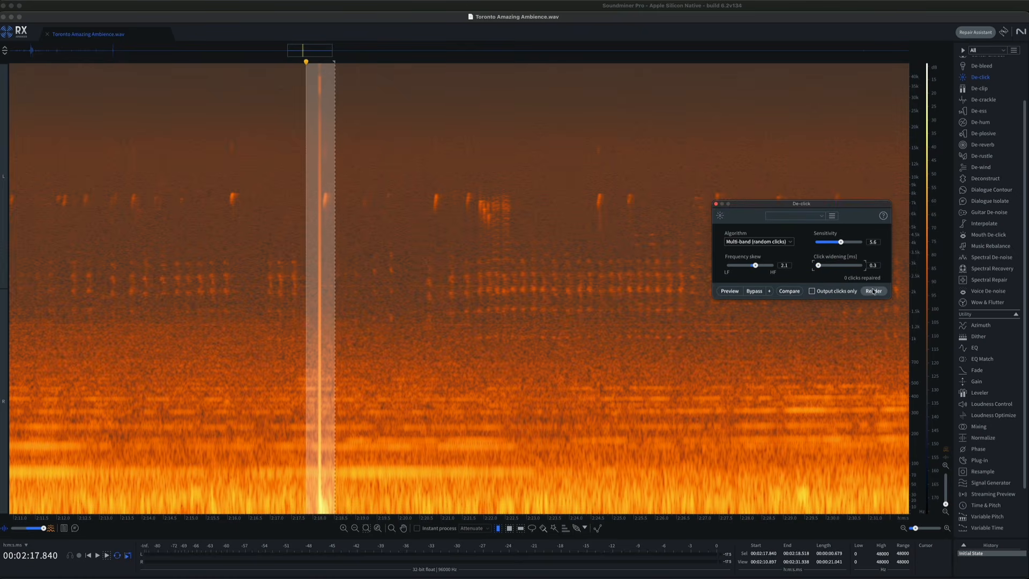
pyautogui.click(873, 291)
pyautogui.click(233, 259)
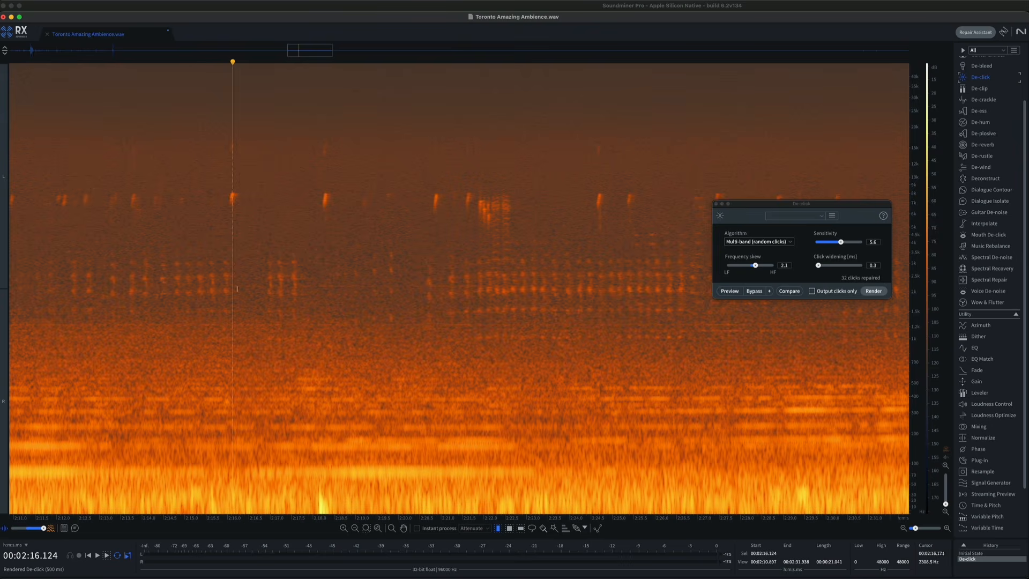
# Select the leftover low-frequency thump from about 2:18.1 to 2:18.3 and attenuate it with repeated Gain passes.
pyautogui.click(317, 490)
pyautogui.moveTo(317, 489); pyautogui.dragTo(326, 518)
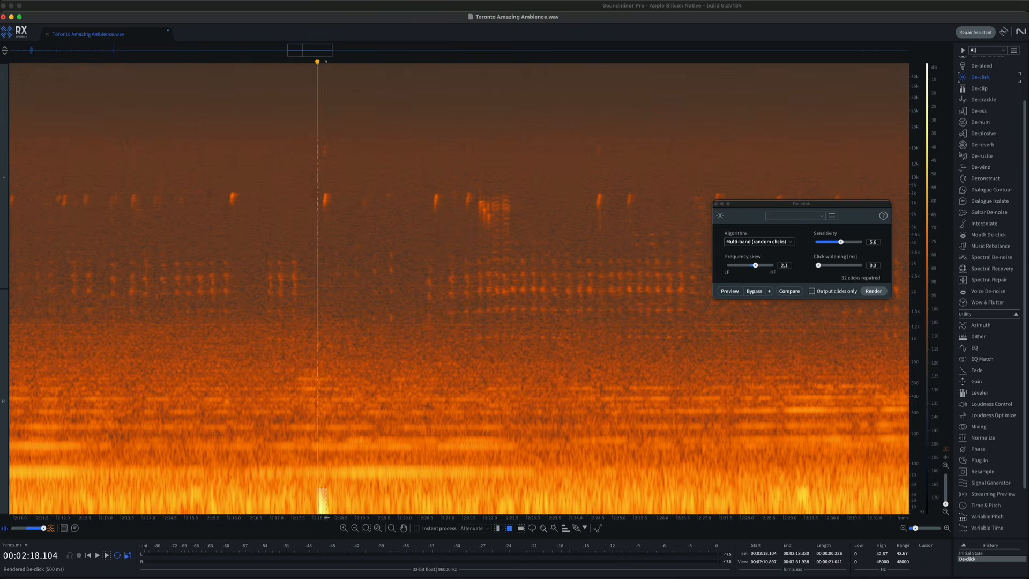
pyautogui.hotkey('shift', 'g')
pyautogui.hotkey('shift', 'g')
pyautogui.hotkey('shift', 'g')
pyautogui.hotkey('shift', 'g')
pyautogui.click(359, 498)
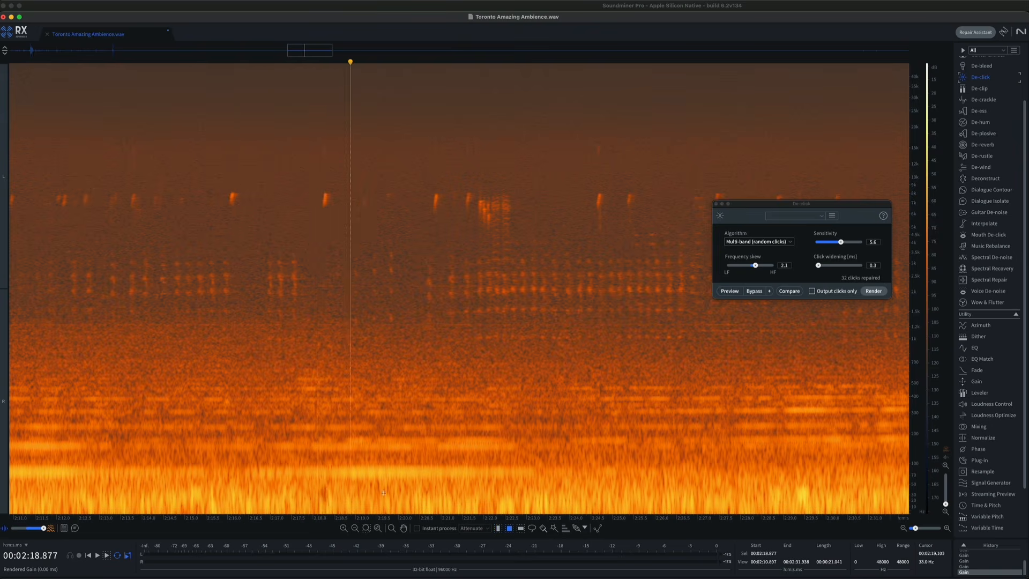
pyautogui.scroll(-3, 509, 335)
pyautogui.scroll(-2, 509, 335)
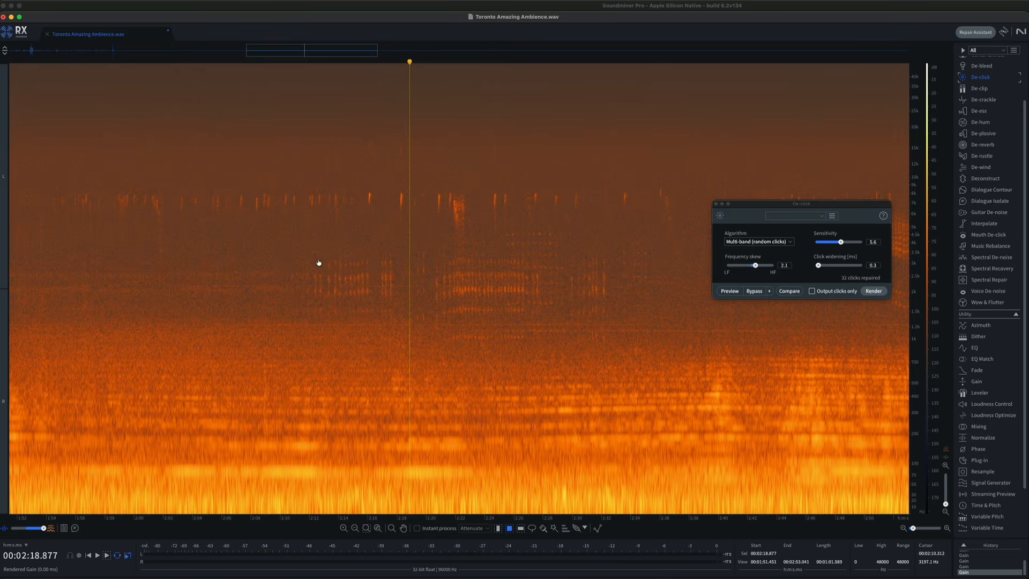
# Switch to Soundminer to check the waveform of Toronto Amazing Ambience.wav, and return to RX.
pyautogui.press('super+Tab')
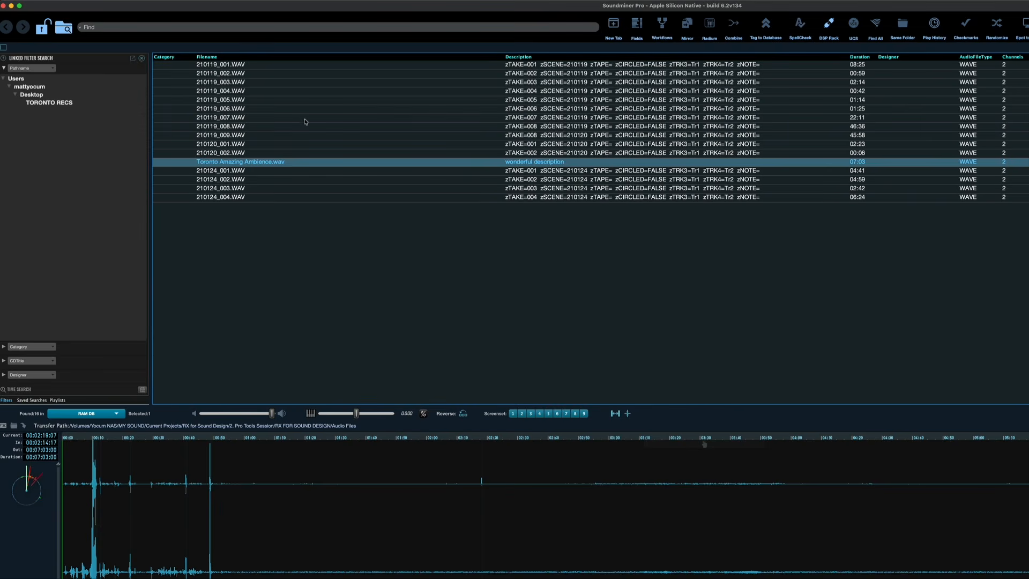
pyautogui.click(307, 153)
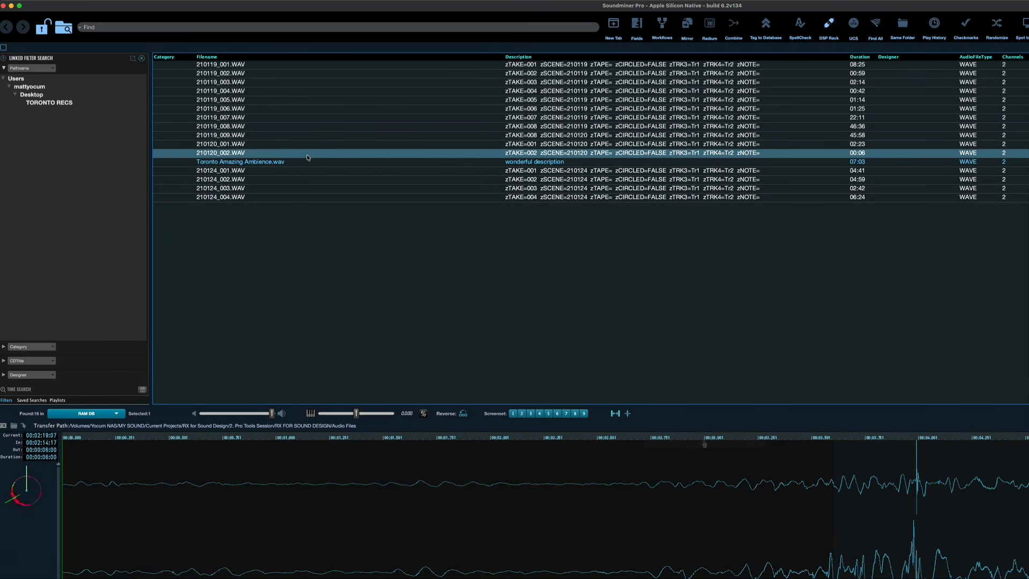
pyautogui.click(303, 164)
pyautogui.press('super+Tab')
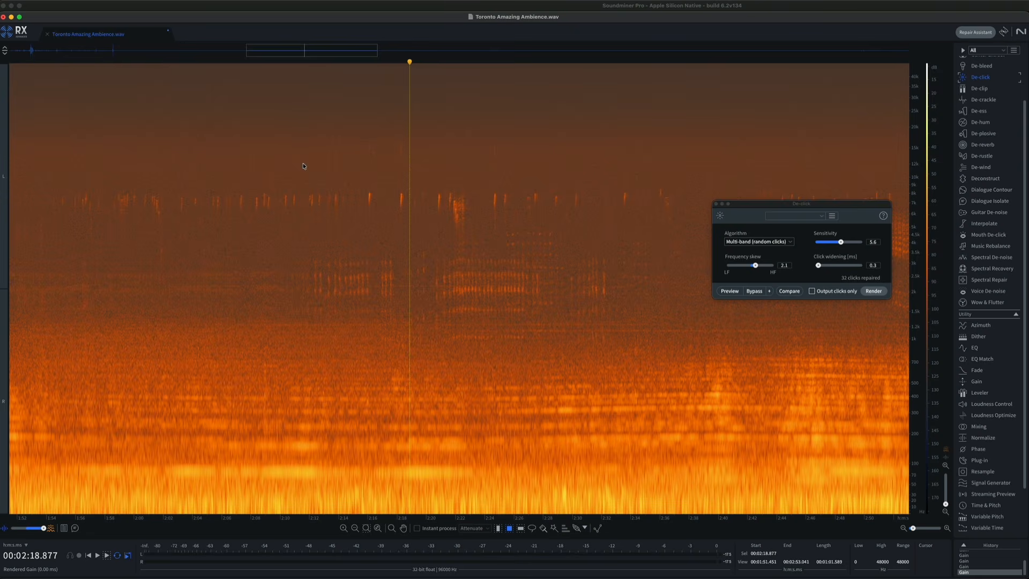